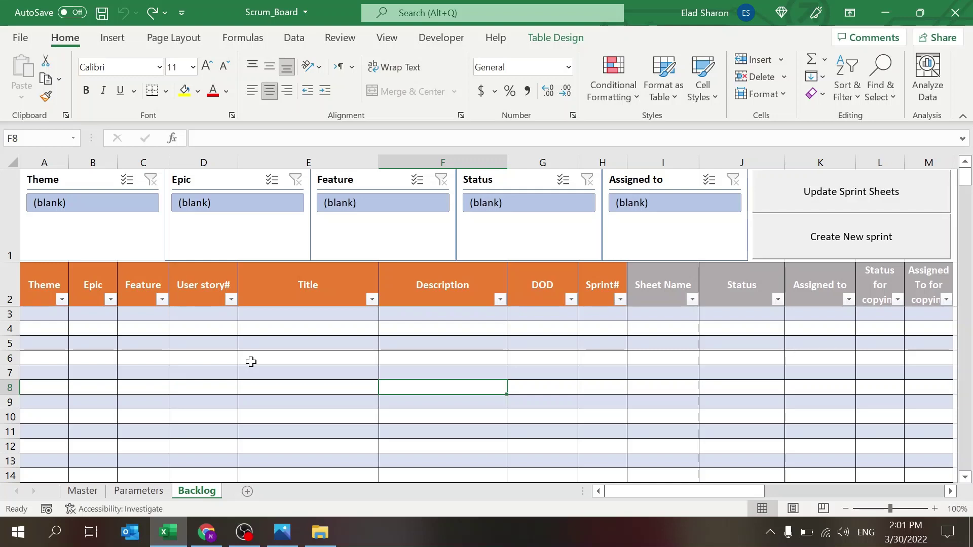
# - Look over the Parameters and Master sheets and return to the Backlog sheet
pyautogui.click(144, 491)
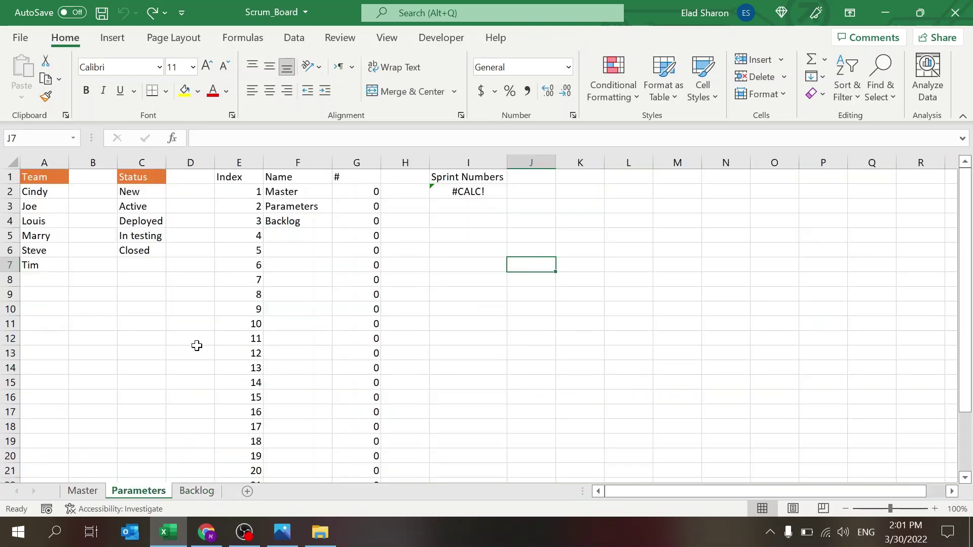
pyautogui.click(96, 490)
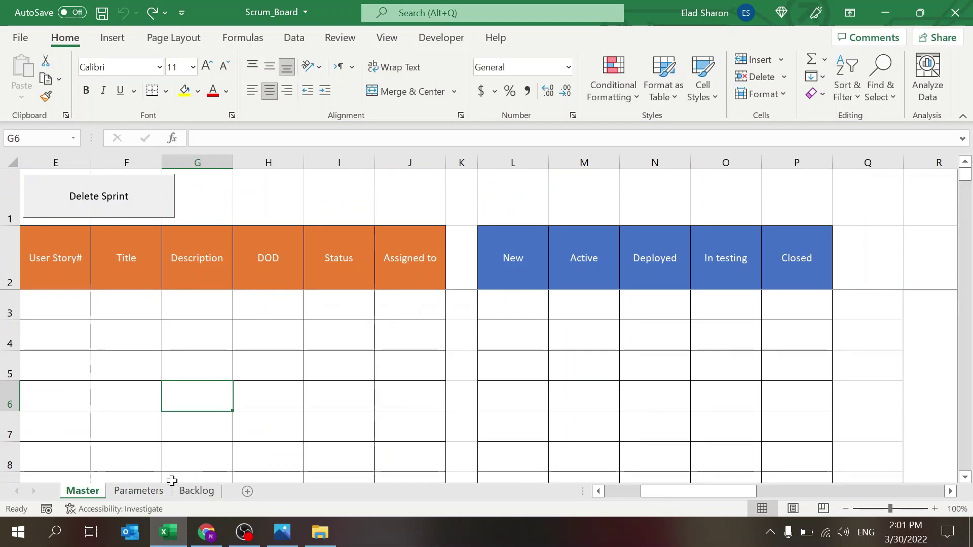
pyautogui.click(190, 490)
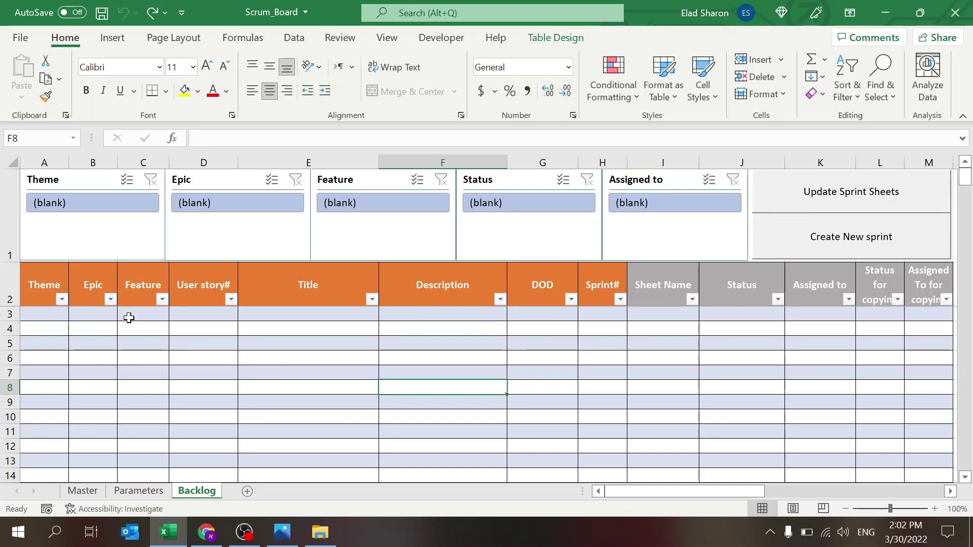
# - Enter Theme1 as the theme in the first empty backlog row, row 3
pyautogui.click(47, 311)
pyautogui.write('Theme')
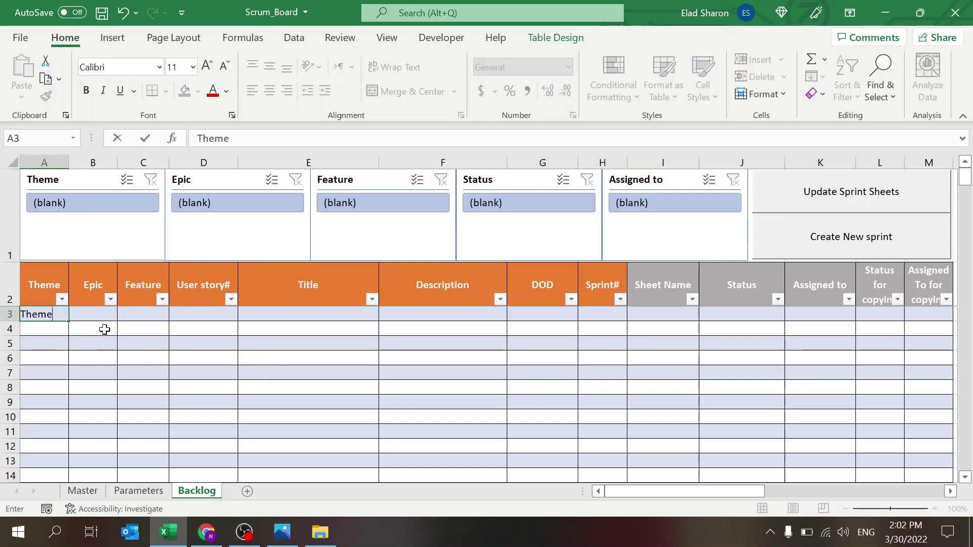
pyautogui.write('1')
pyautogui.press('Tab')
pyautogui.write('Epic1')
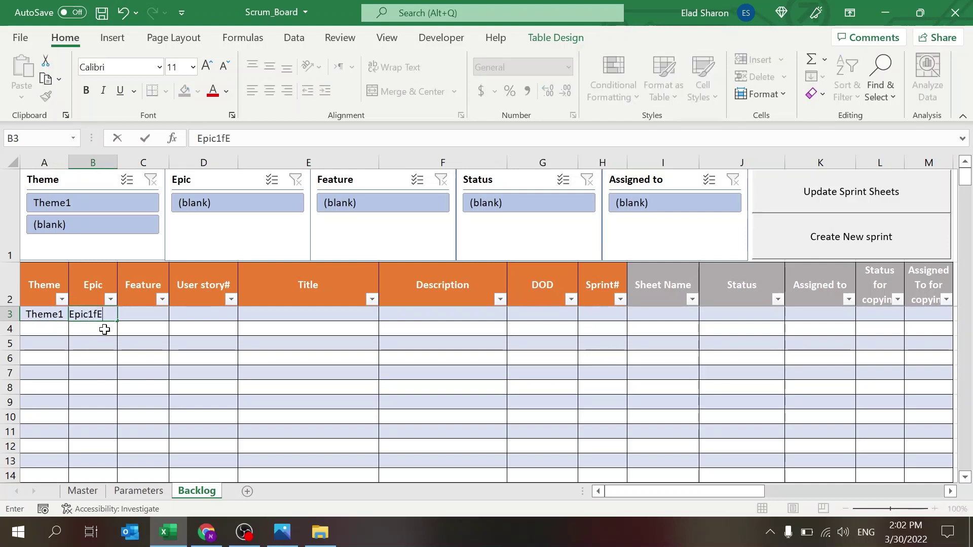
pyautogui.write('fE')
pyautogui.press('BackSpace')
pyautogui.press('Tab')
pyautogui.hotkey('shift', 'Tab')
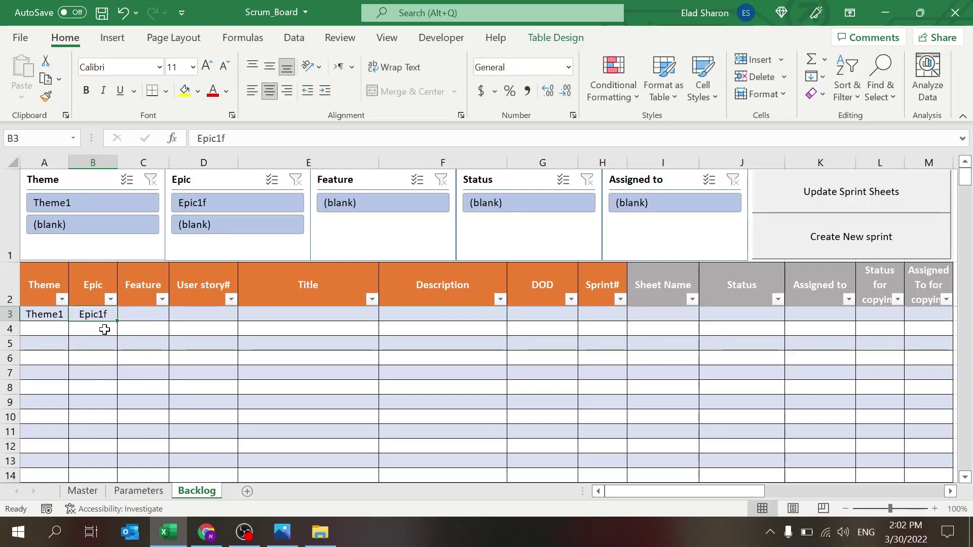
pyautogui.write('ePIC')
pyautogui.press('BackSpace')
pyautogui.press('BackSpace')
pyautogui.write('I')
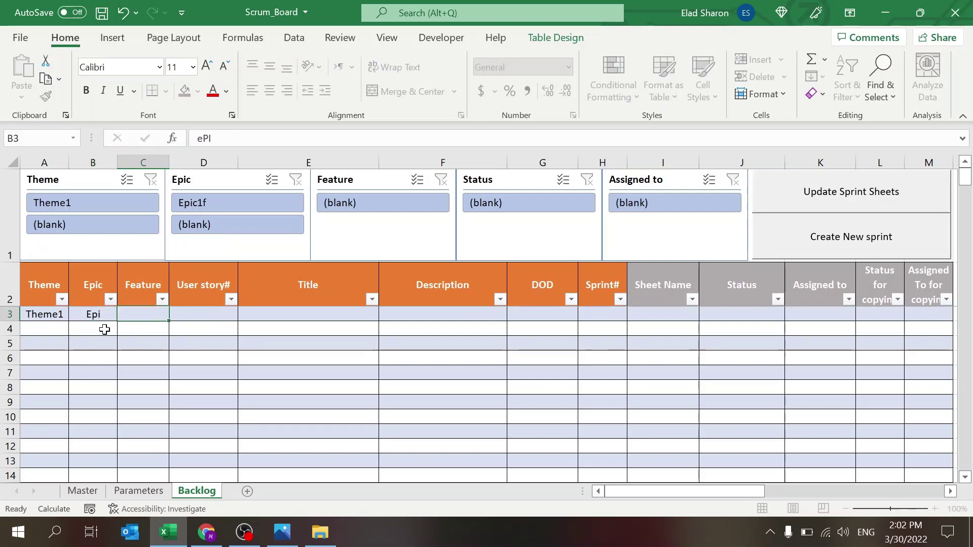
pyautogui.press('Tab')
pyautogui.hotkey('shift', 'Tab')
# - Set the Epic of backlog row 3 to Epice1 and its Feature to Feature1
pyautogui.write('E')
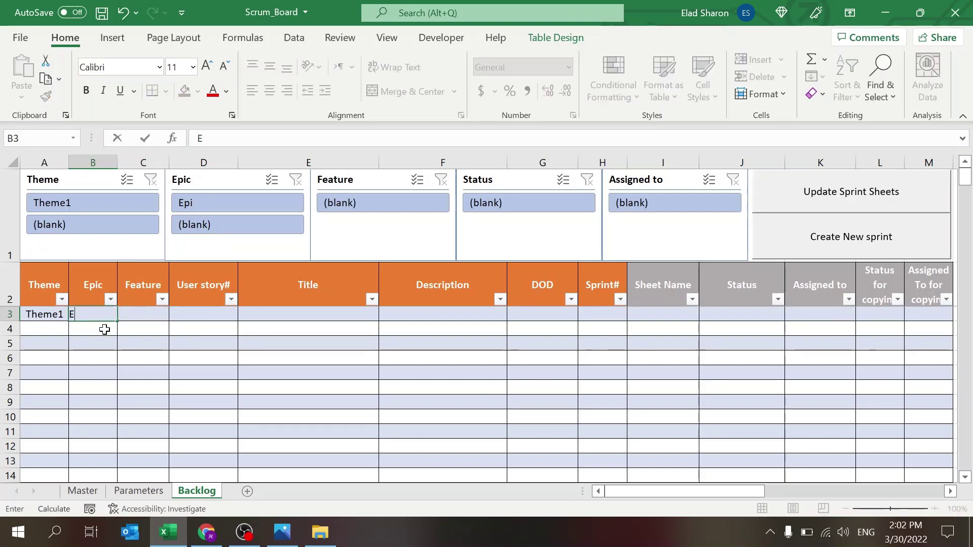
pyautogui.write('pice1')
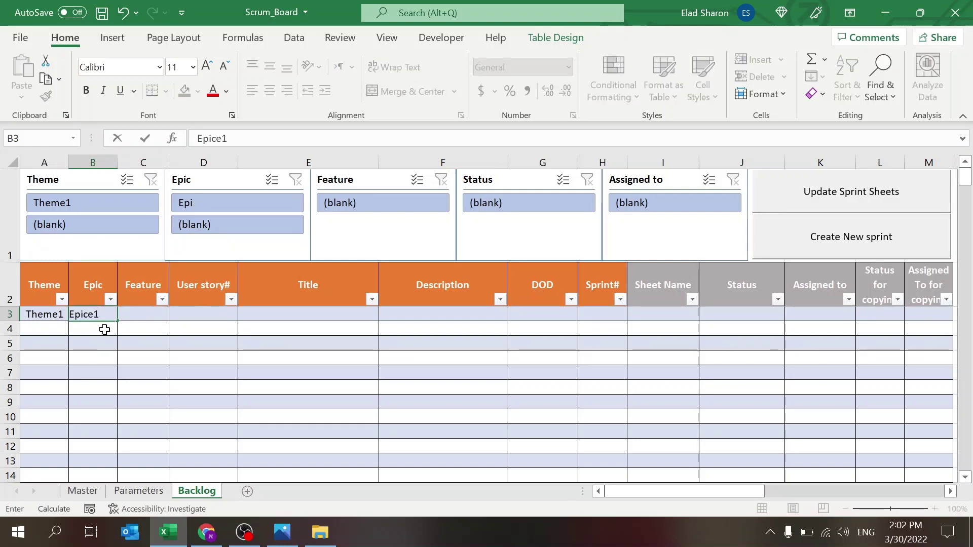
pyautogui.press('Tab')
pyautogui.write('Feature1')
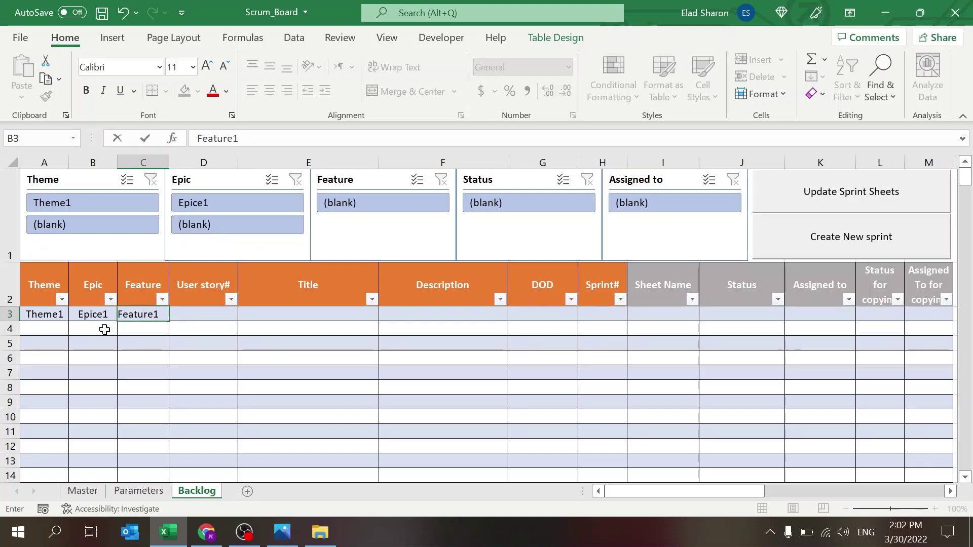
# - Enter 1 as the user story number in backlog row 3
pyautogui.press('Tab')
pyautogui.write('US')
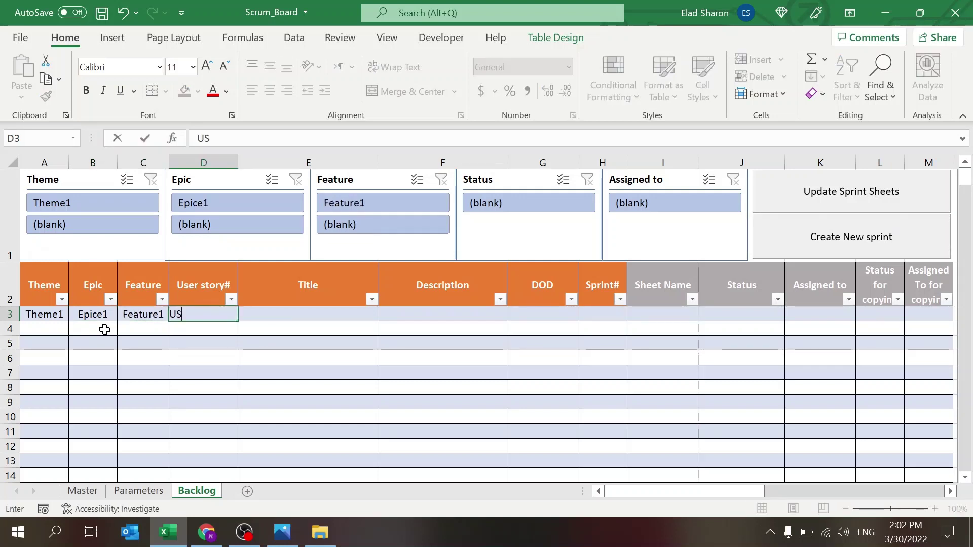
pyautogui.press('BackSpace')
pyautogui.press('BackSpace')
pyautogui.write('1')
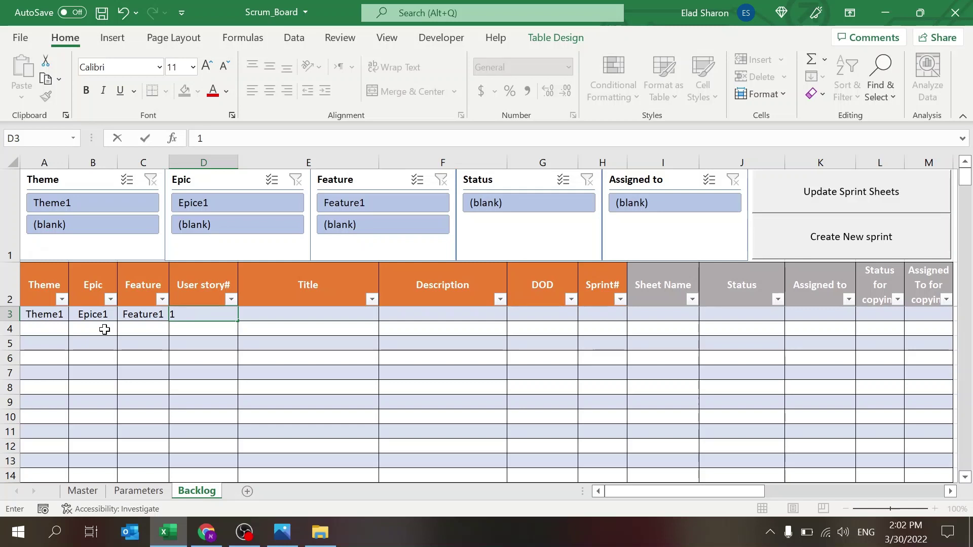
pyautogui.press('Tab')
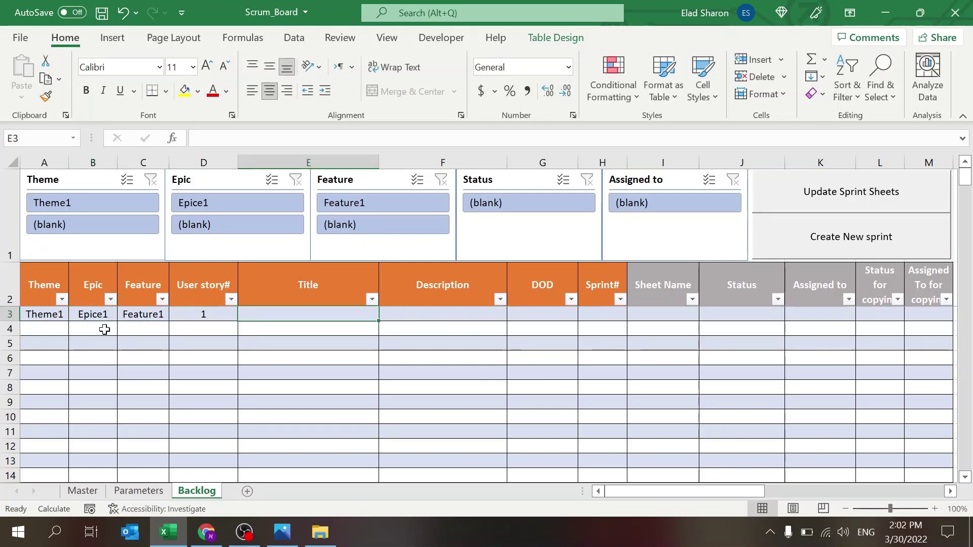
pyautogui.write('Do')
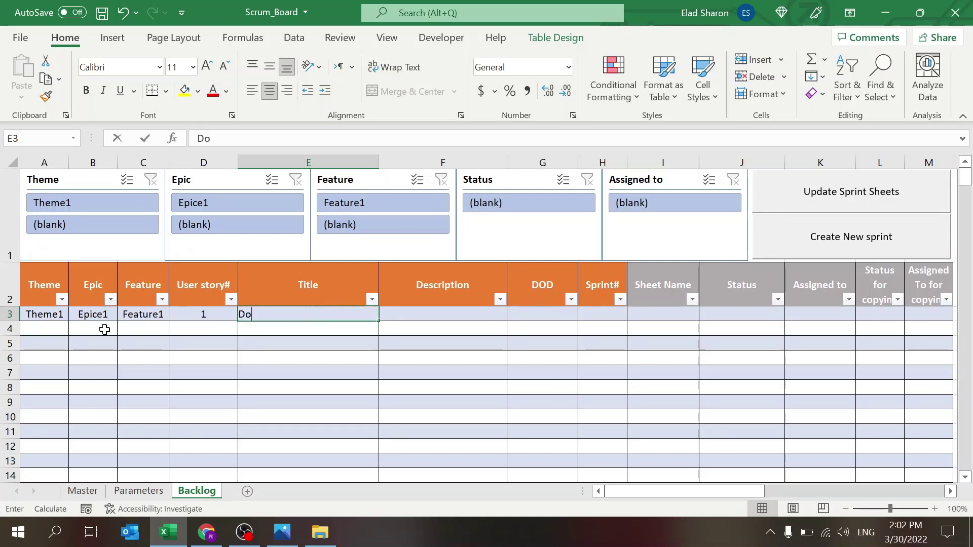
pyautogui.press('BackSpace')
pyautogui.press('BackSpace')
pyautogui.press('Up')
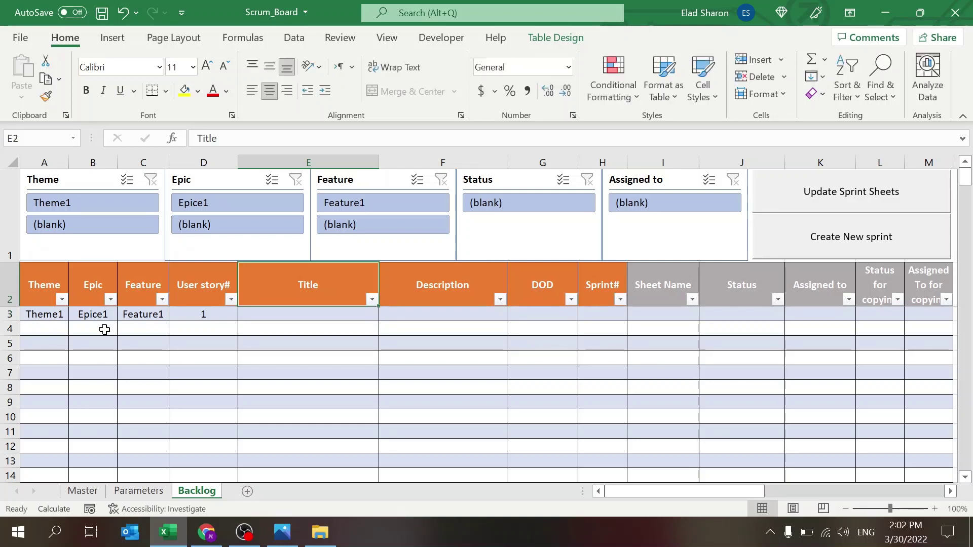
pyautogui.press('Down')
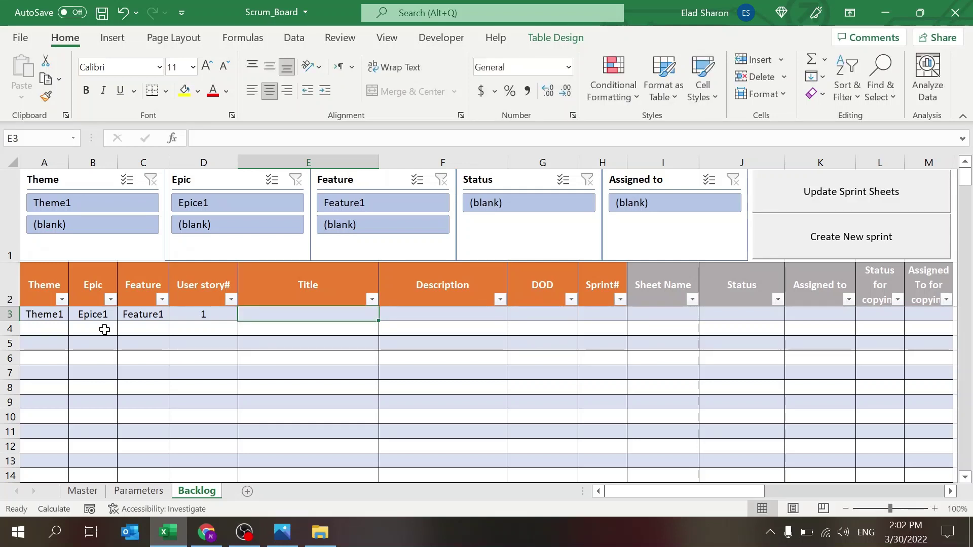
# - Give user story 1 the title "Develop new report" and the description "Add fields, columns..."
pyautogui.write('Develop ')
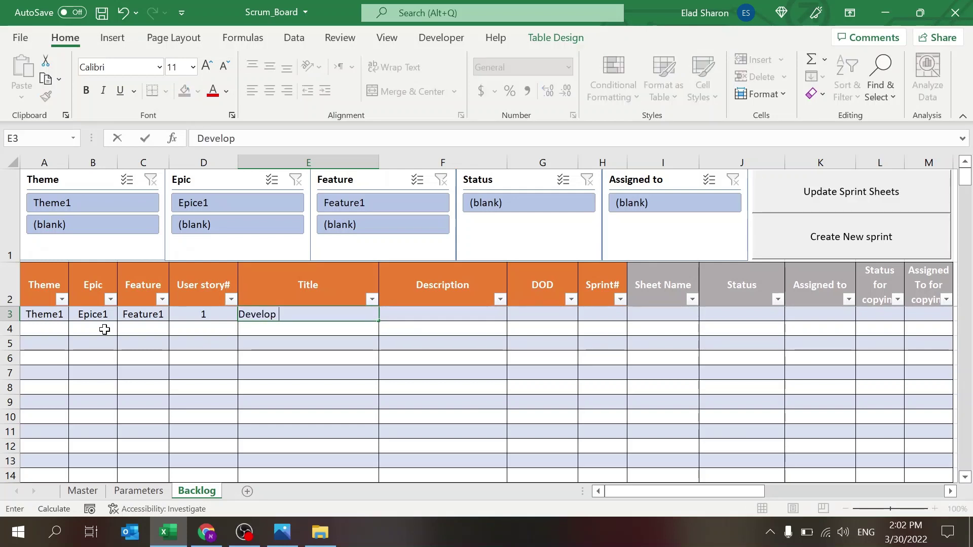
pyautogui.write('new report')
pyautogui.press('Tab')
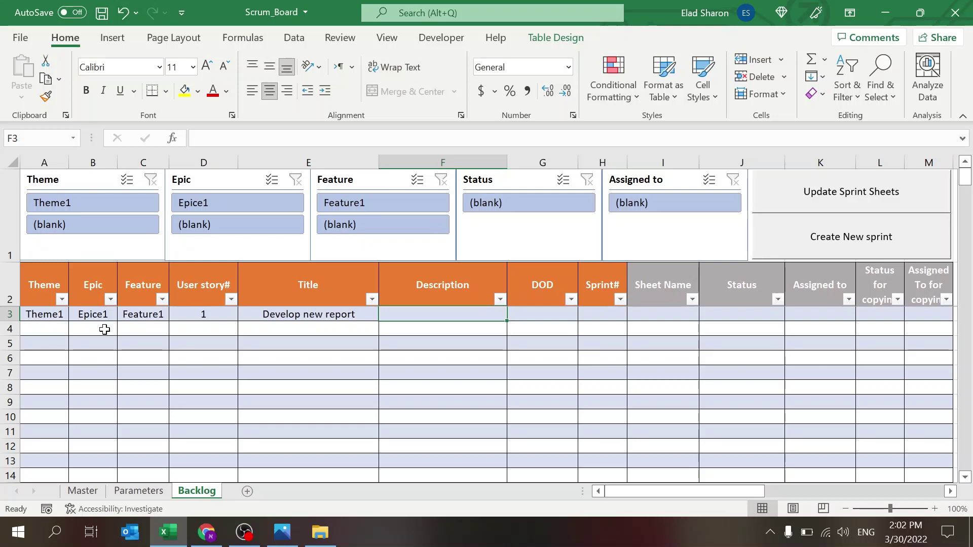
pyautogui.write('Add field ')
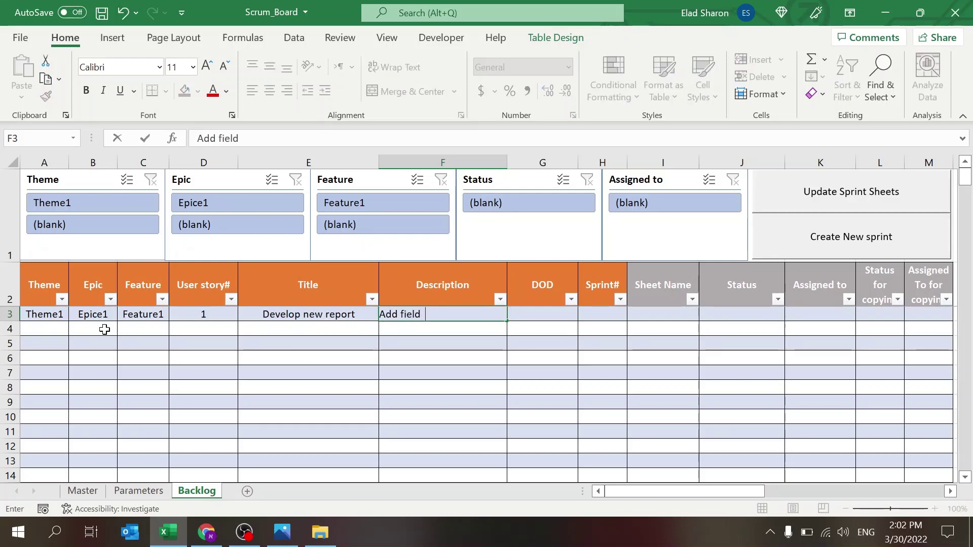
pyautogui.write(', columns,')
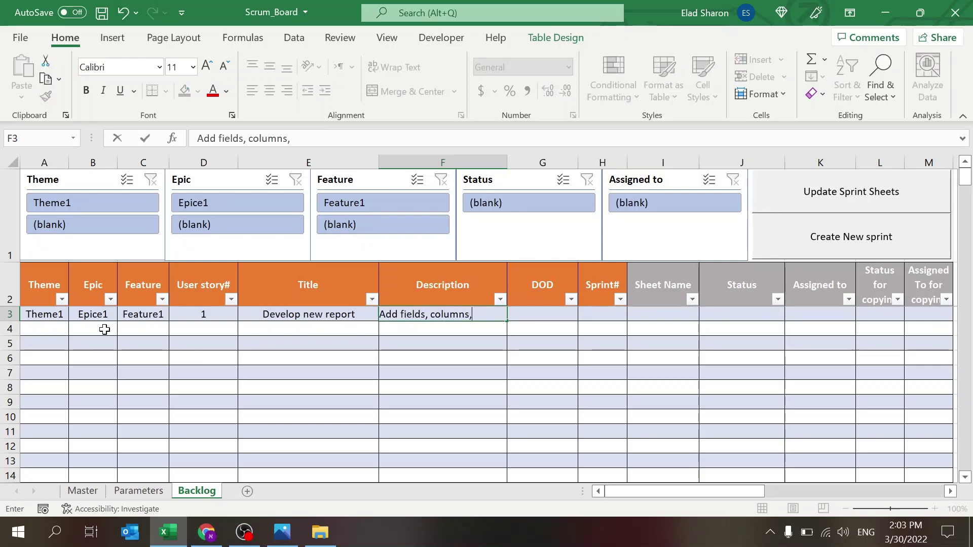
pyautogui.press('Tab')
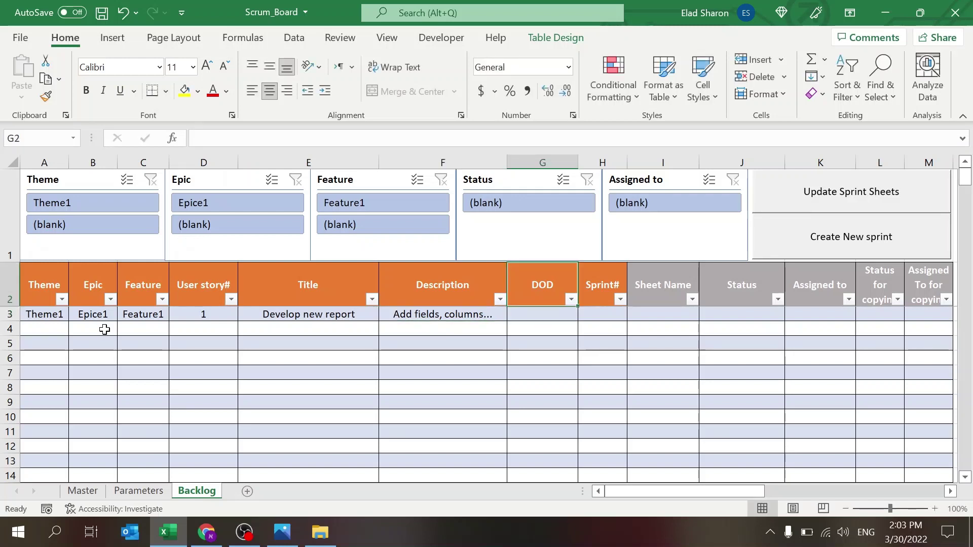
# - Enter "1. Report should" as the DOD of user story 1 and autofit the DOD column's width
pyautogui.write('1.')
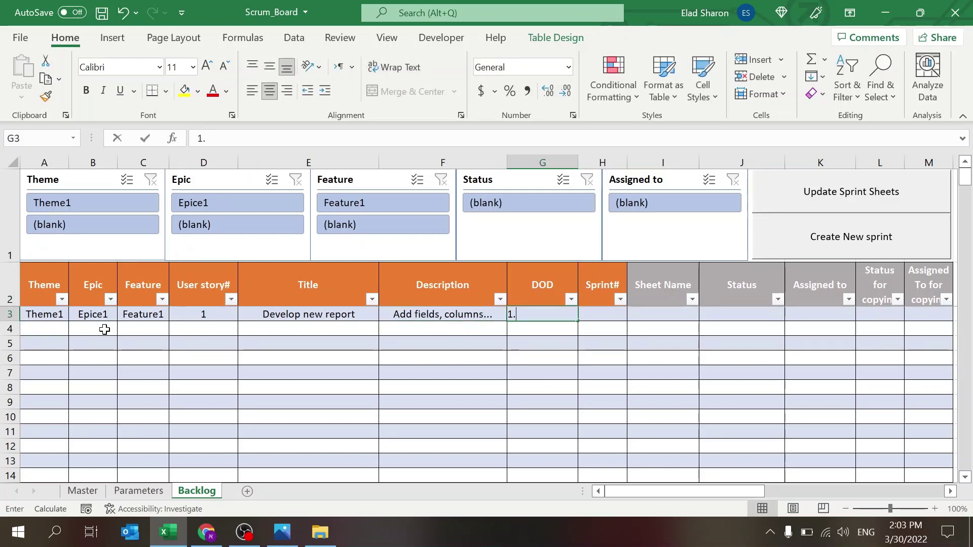
pyautogui.write(' A')
pyautogui.press('BackSpace')
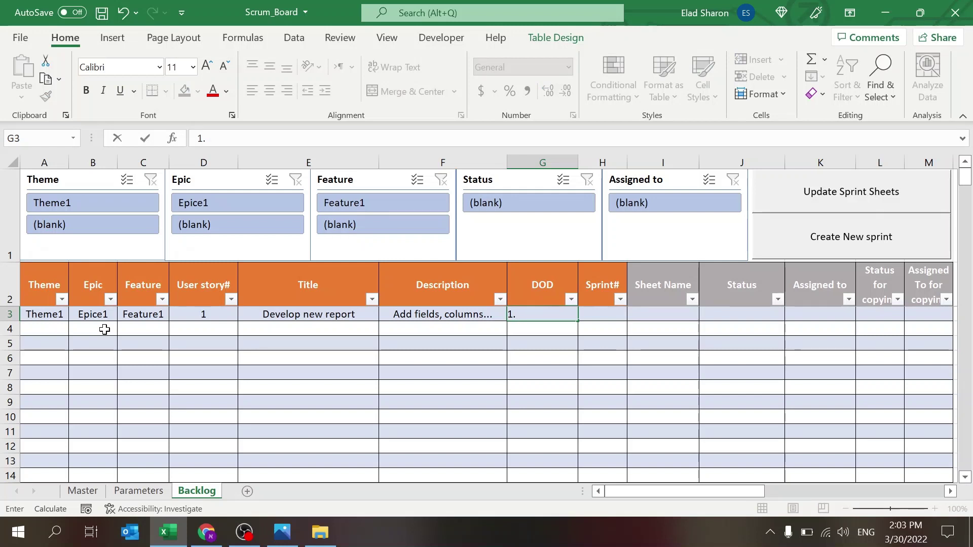
pyautogui.write('Report sh')
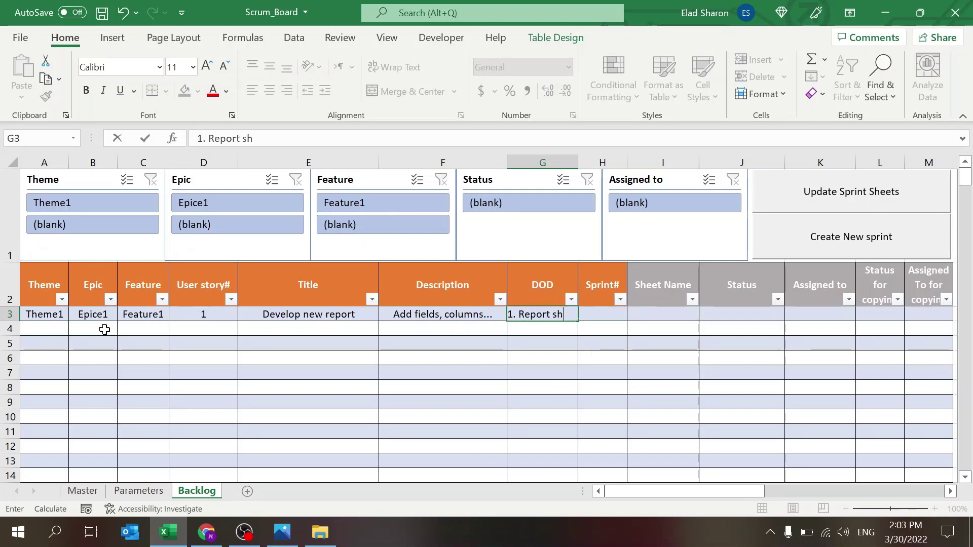
pyautogui.write('ould')
pyautogui.press('Return')
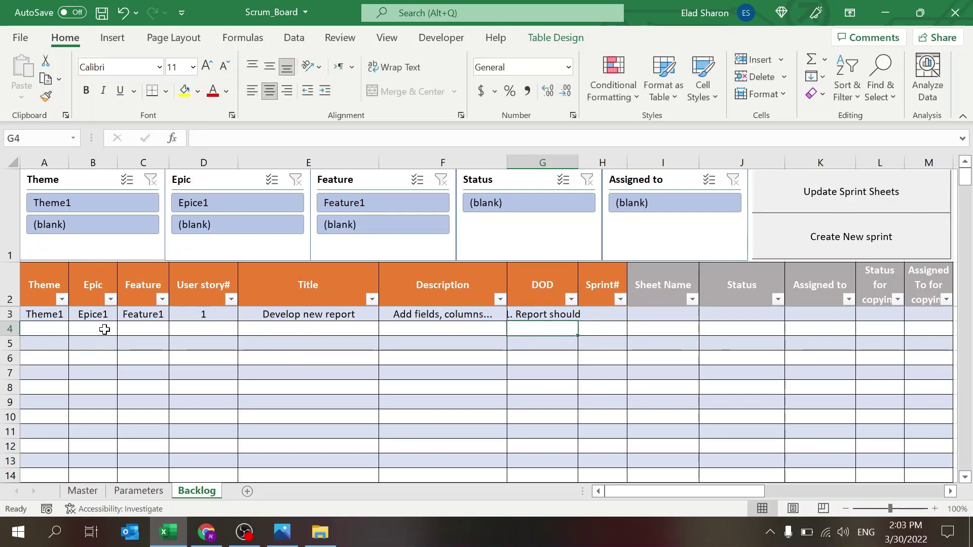
pyautogui.press('Up')
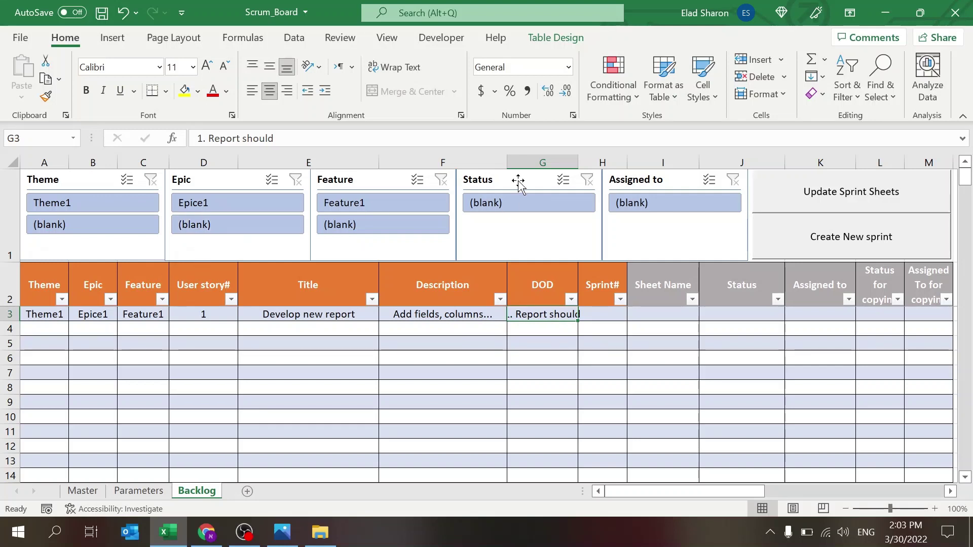
pyautogui.doubleClick(578, 161)
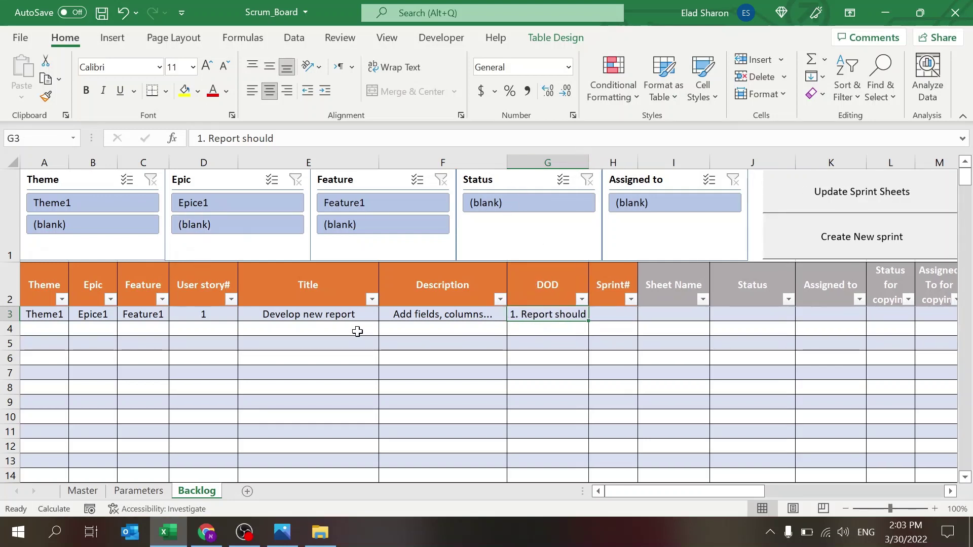
# - Add user story number 2 in row 4 and copy the theme, epic and feature from row 3 into it
pyautogui.click(226, 332)
pyautogui.write('2')
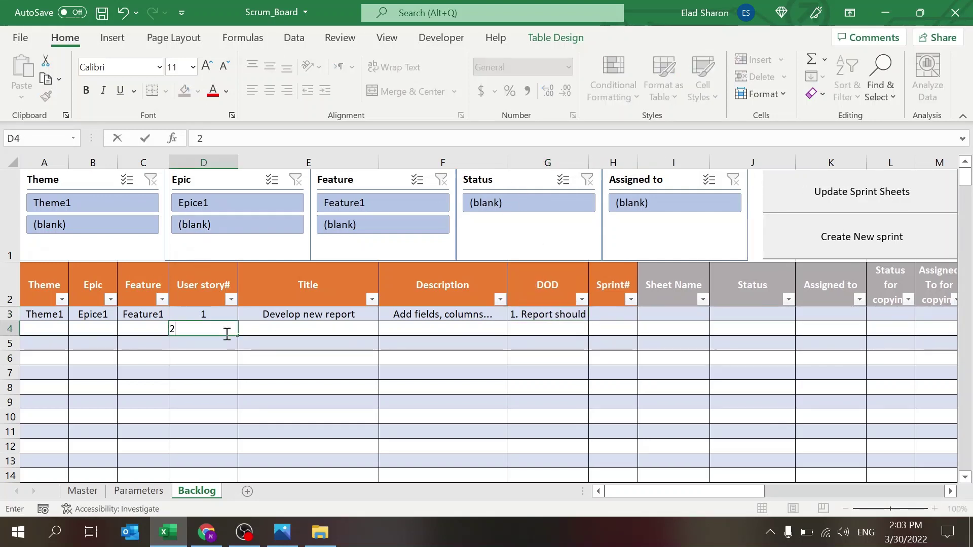
pyautogui.click(107, 316)
pyautogui.moveTo(140, 322); pyautogui.dragTo(45, 316)
pyautogui.hotkey('ctrl', 'c')
pyautogui.click(48, 326)
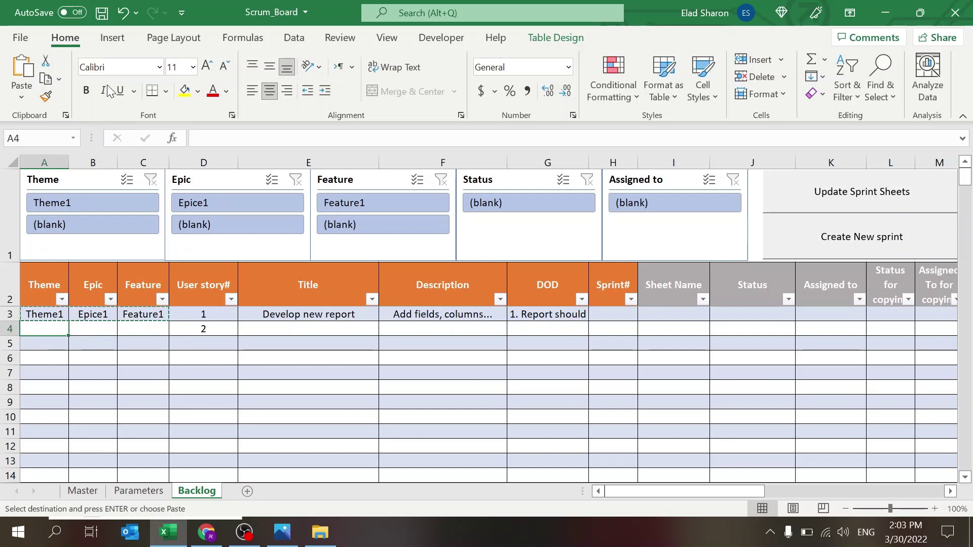
pyautogui.hotkey('ctrl', 'v')
pyautogui.click(271, 416)
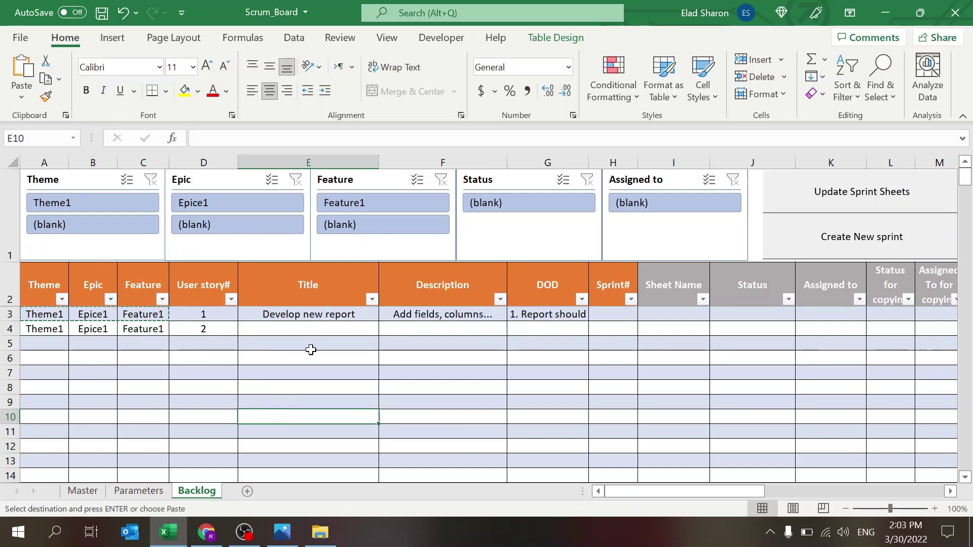
# - Give user story 2 the title "Export to excel" and the description "Allow user to export to Excel"
pyautogui.click(329, 323)
pyautogui.press('Escape')
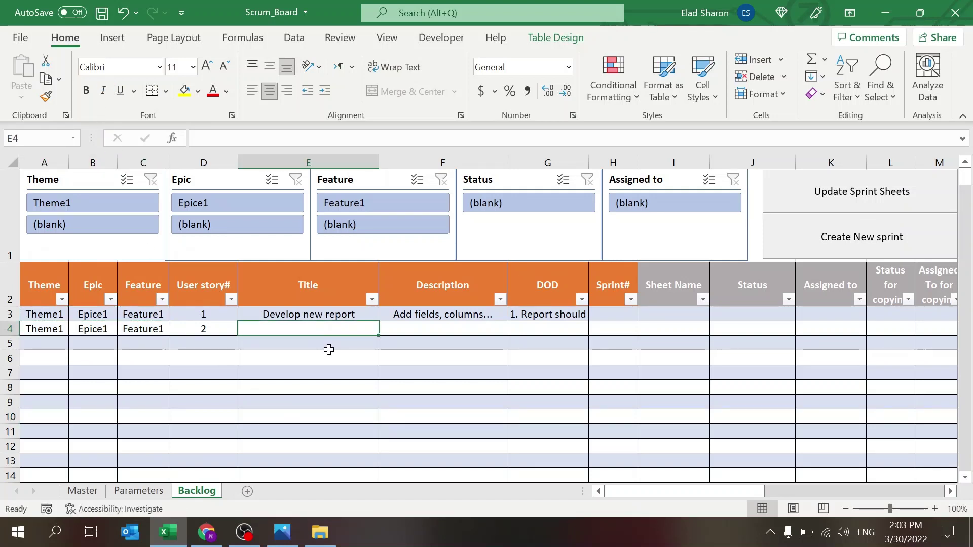
pyautogui.write('Expor')
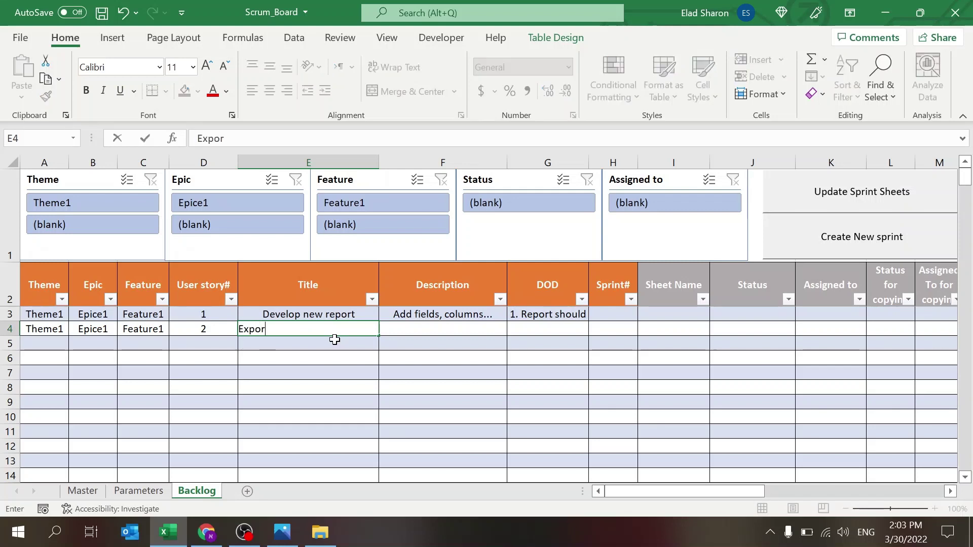
pyautogui.write('t to excel')
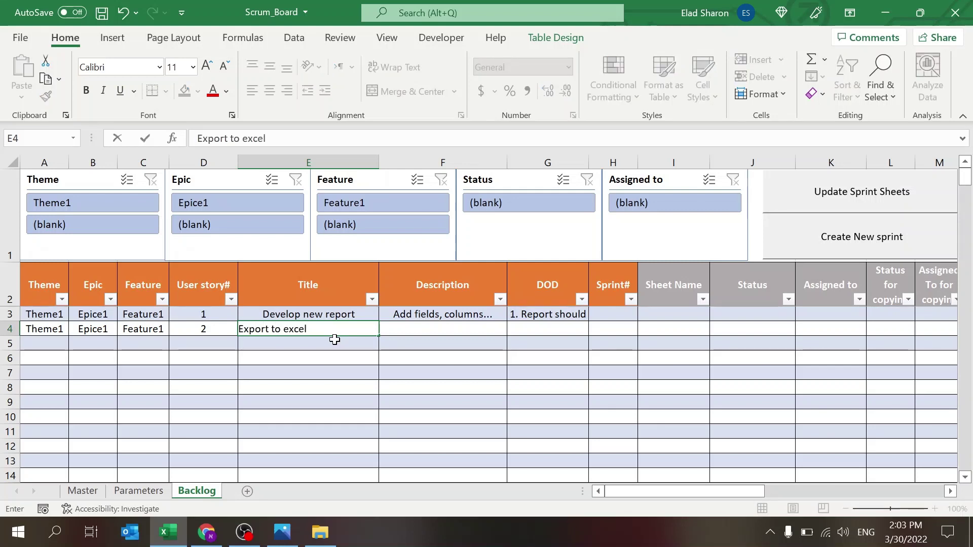
pyautogui.press('Tab')
pyautogui.write('Allow')
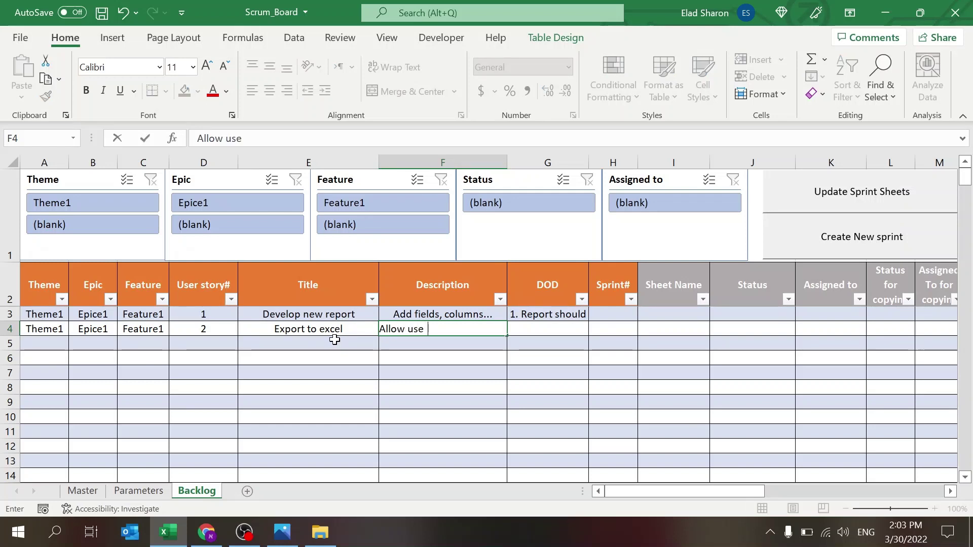
pyautogui.write(' user to export ')
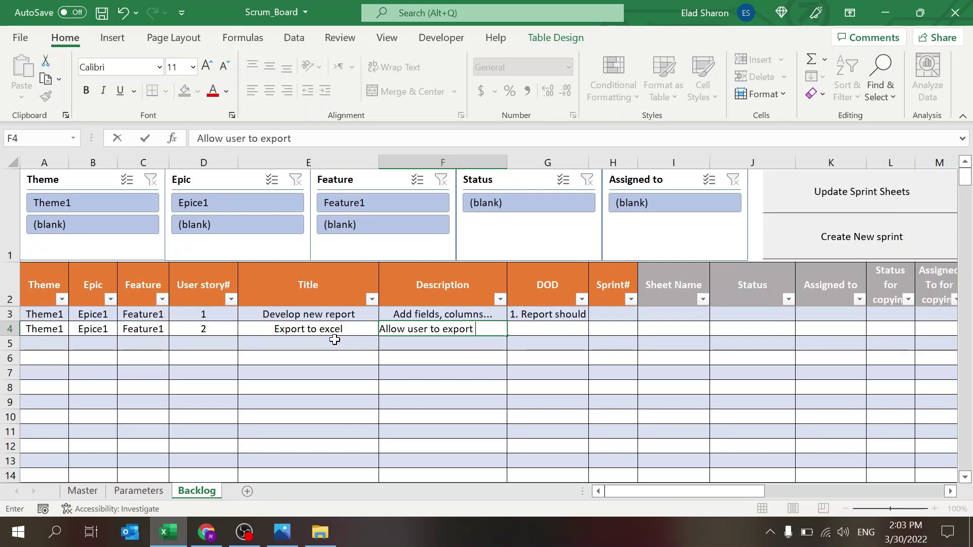
pyautogui.write('to Excel')
pyautogui.press('Tab')
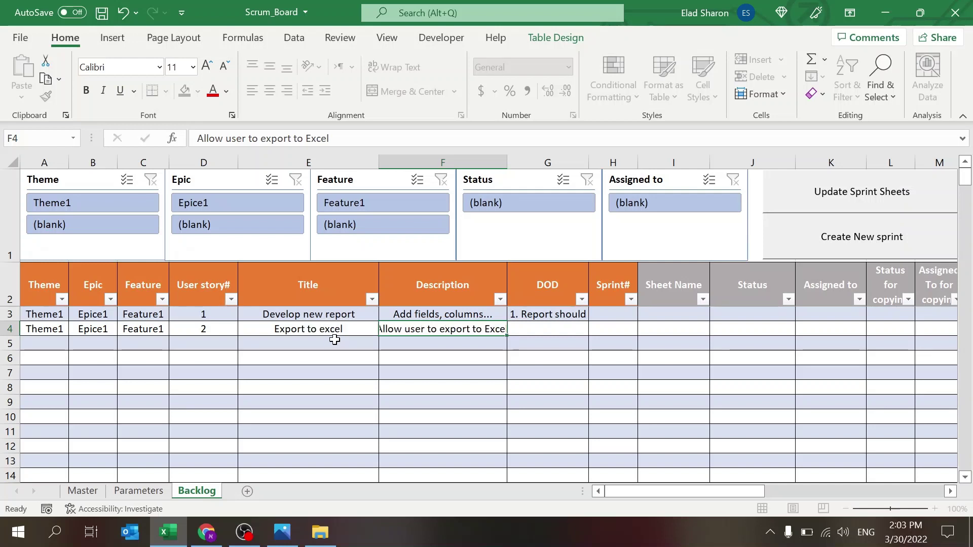
# - Enter "1.Ouput button" as the DOD of user story 2 and save the workbook
pyautogui.write('1.')
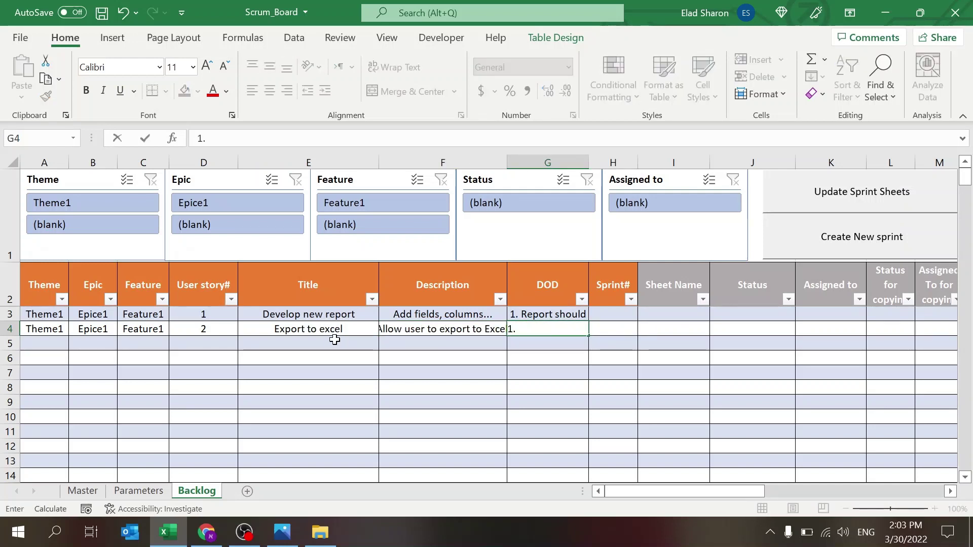
pyautogui.write('E')
pyautogui.press('BackSpace')
pyautogui.write('Oupu')
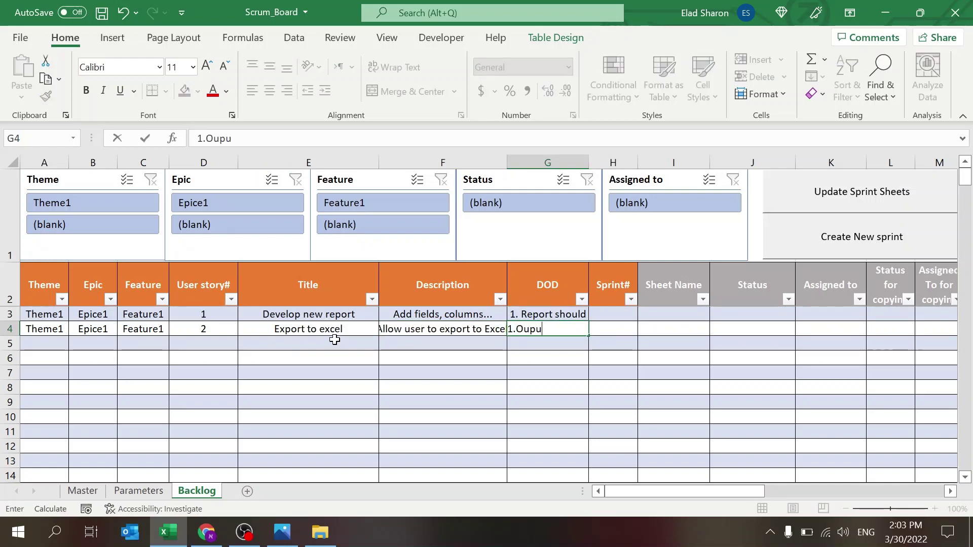
pyautogui.write('t button')
pyautogui.hotkey('ctrl', 's')
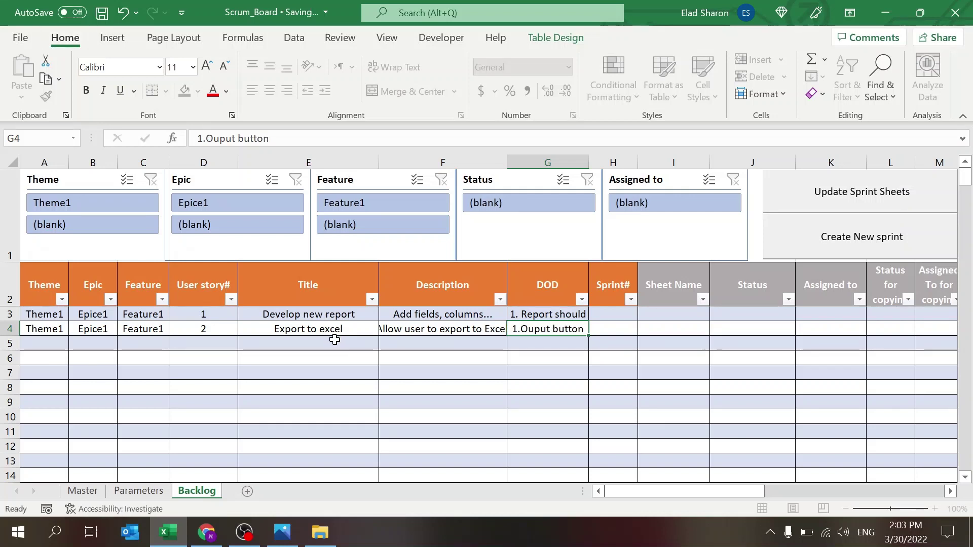
pyautogui.press('Return')
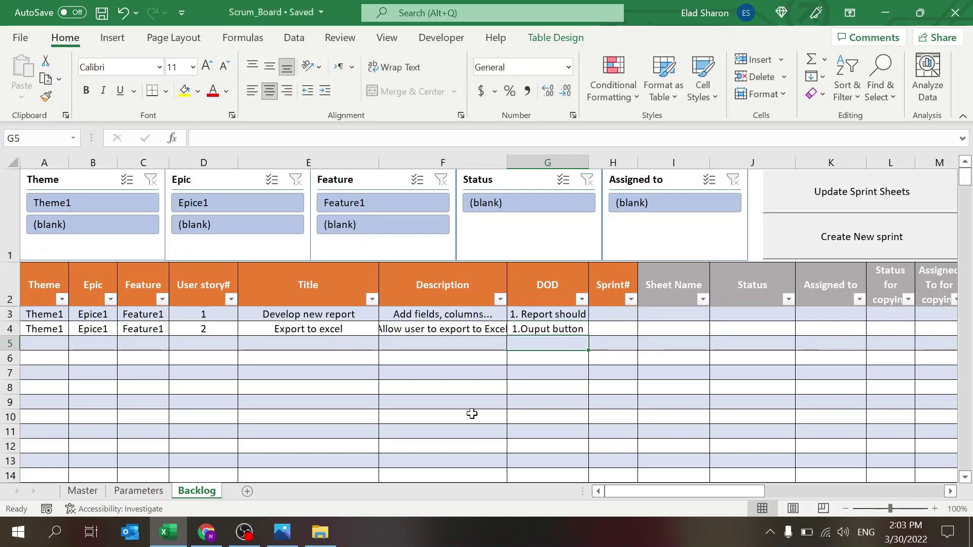
# - Start a third backlog entry in row 5 with the theme "Theme2" and the epic "Epic3"
pyautogui.click(567, 391)
pyautogui.click(55, 343)
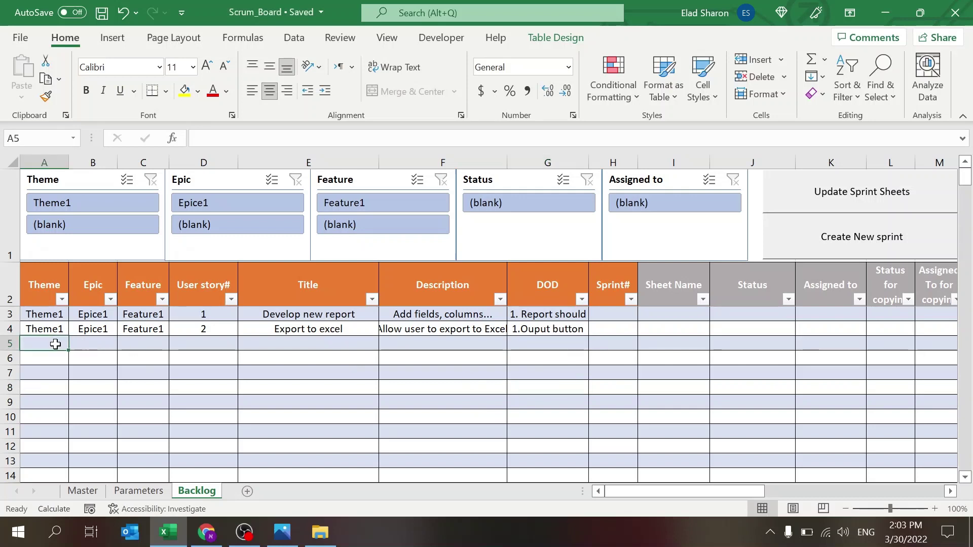
pyautogui.write('Theme2')
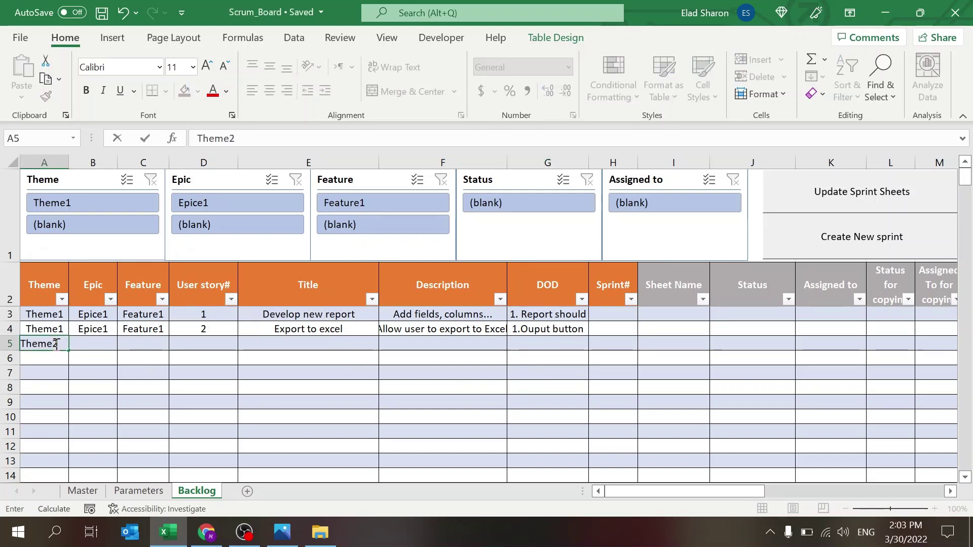
pyautogui.press('Tab')
pyautogui.write('E')
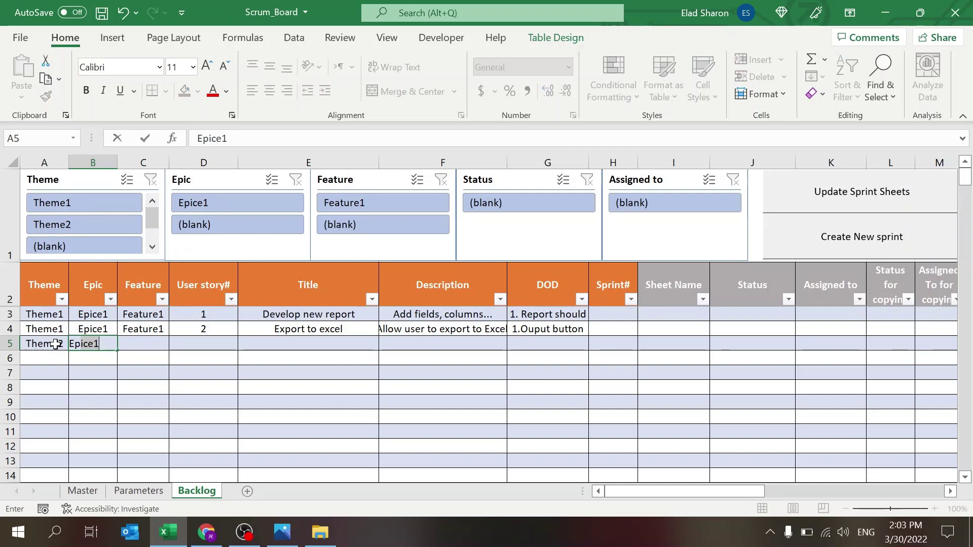
pyautogui.write('pic1')
pyautogui.press('BackSpace')
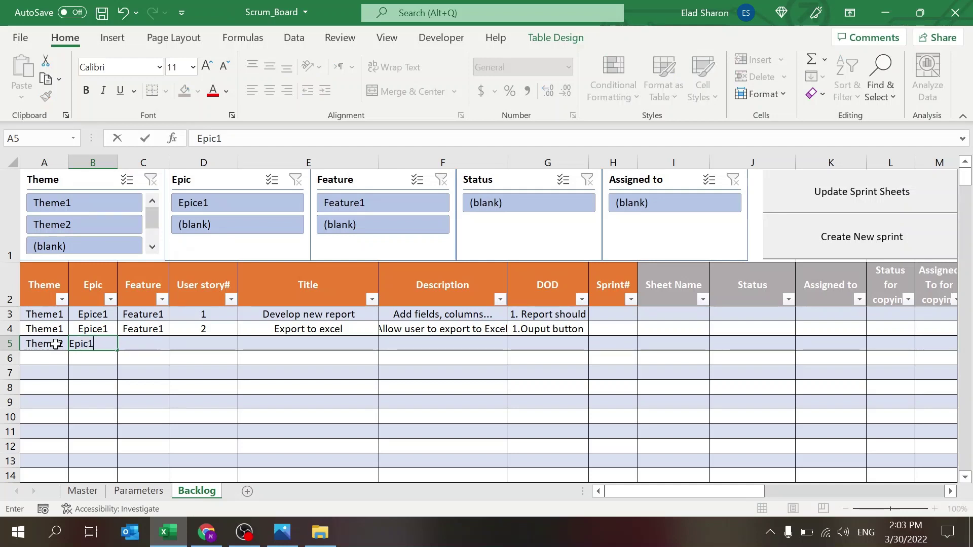
pyautogui.write('3')
pyautogui.press('Return')
# - Correct the misspelled epic name in backlog rows 3 and 4 to "Epic1"
pyautogui.press('Up')
pyautogui.press('Up')
pyautogui.press('Up')
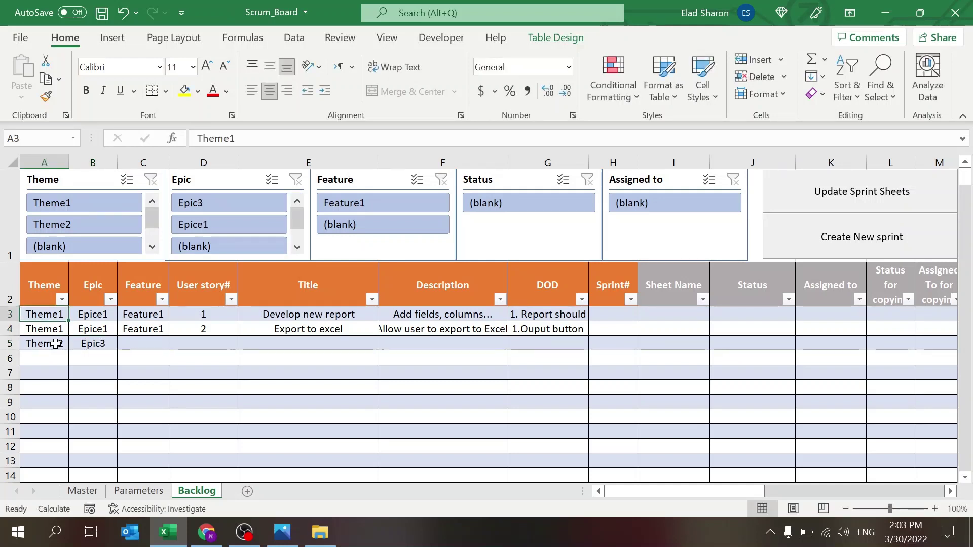
pyautogui.press('Right')
pyautogui.click(222, 138)
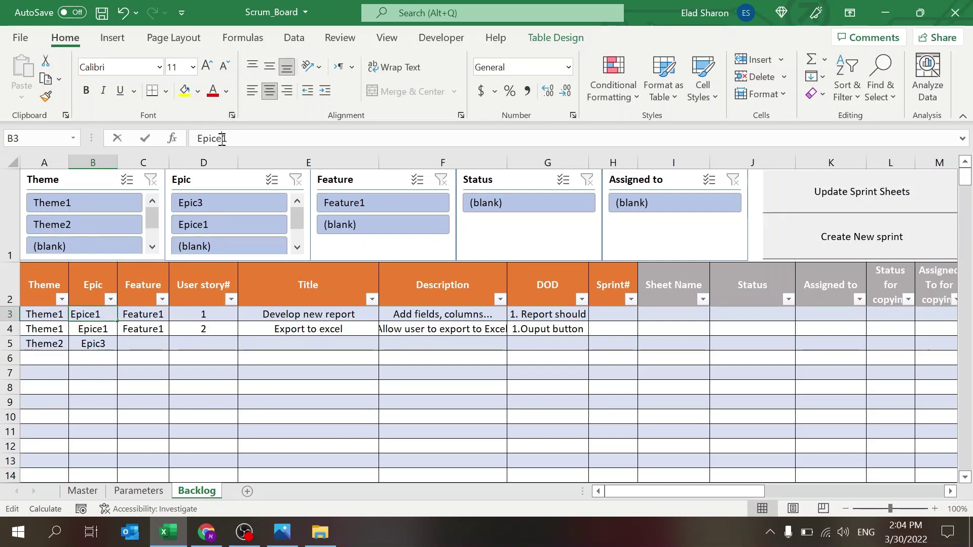
pyautogui.press('BackSpace')
pyautogui.press('Return')
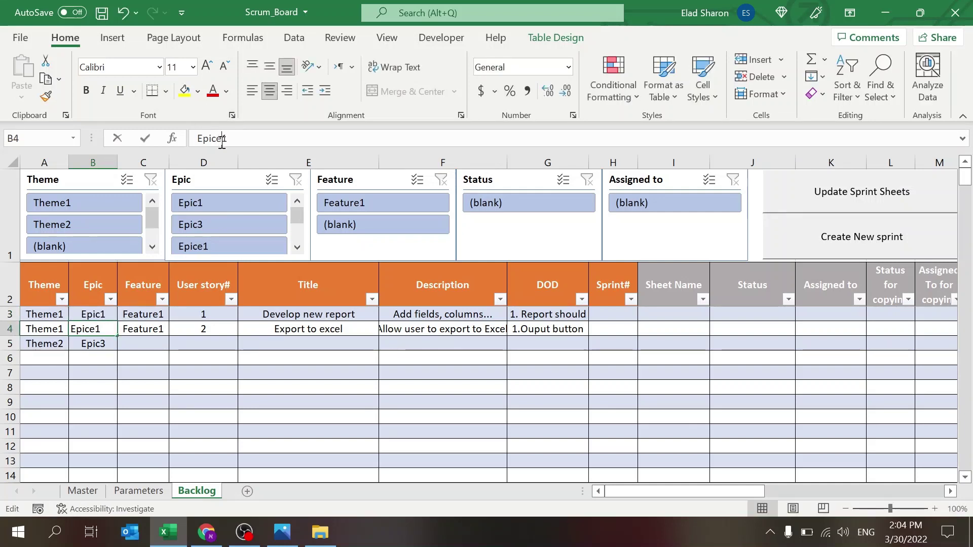
pyautogui.click(221, 139)
pyautogui.press('BackSpace')
pyautogui.press('Return')
pyautogui.press('Right')
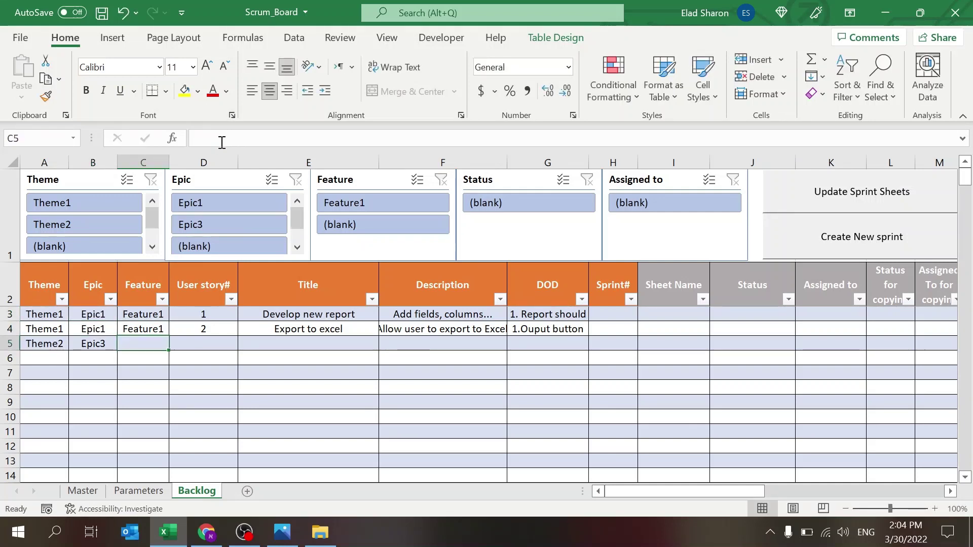
# - Change the epic in backlog row 5 to "Epic2"
pyautogui.press('Left')
pyautogui.click(222, 139)
pyautogui.press('BackSpace')
pyautogui.write('2')
pyautogui.press('Tab')
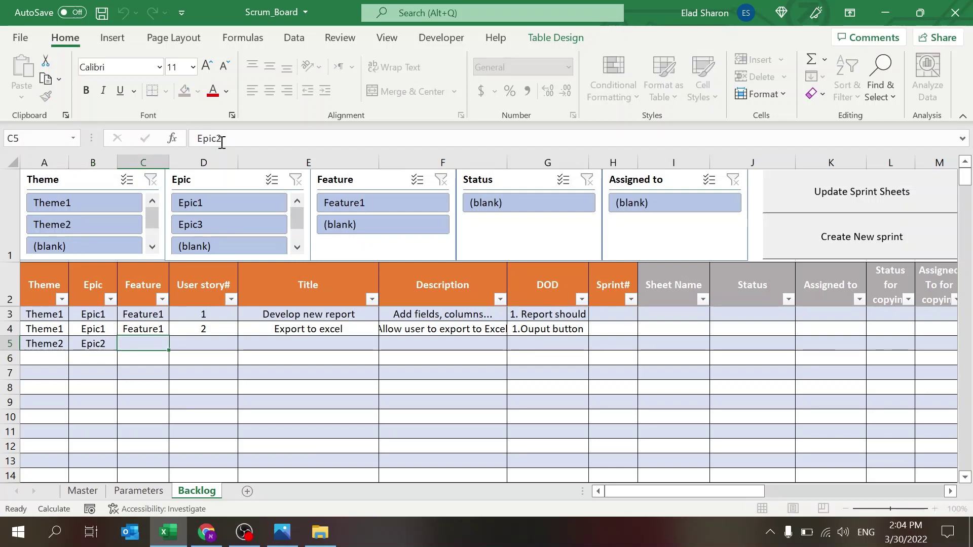
# - Enter "Feature2" as the feature and 3 as the user story number in backlog row 5
pyautogui.write('Feature3')
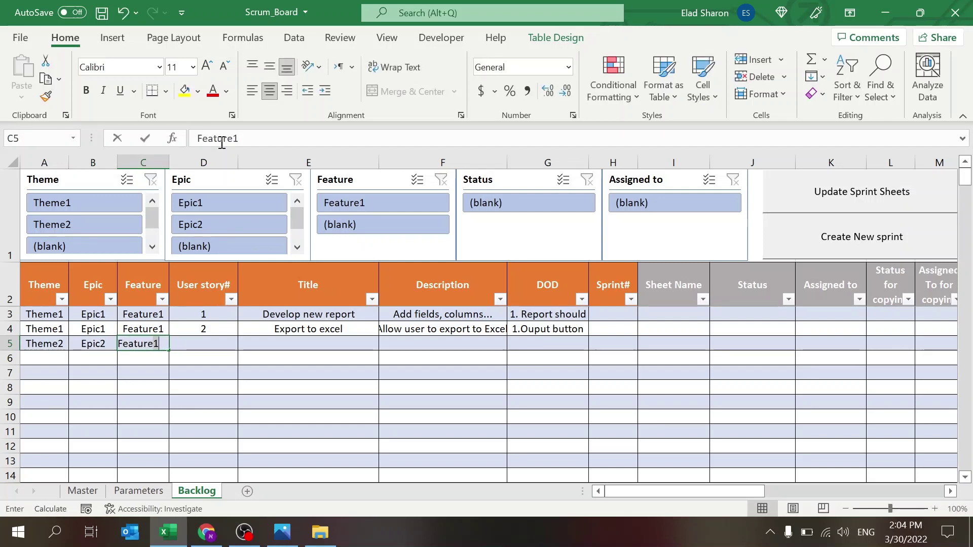
pyautogui.press('BackSpace')
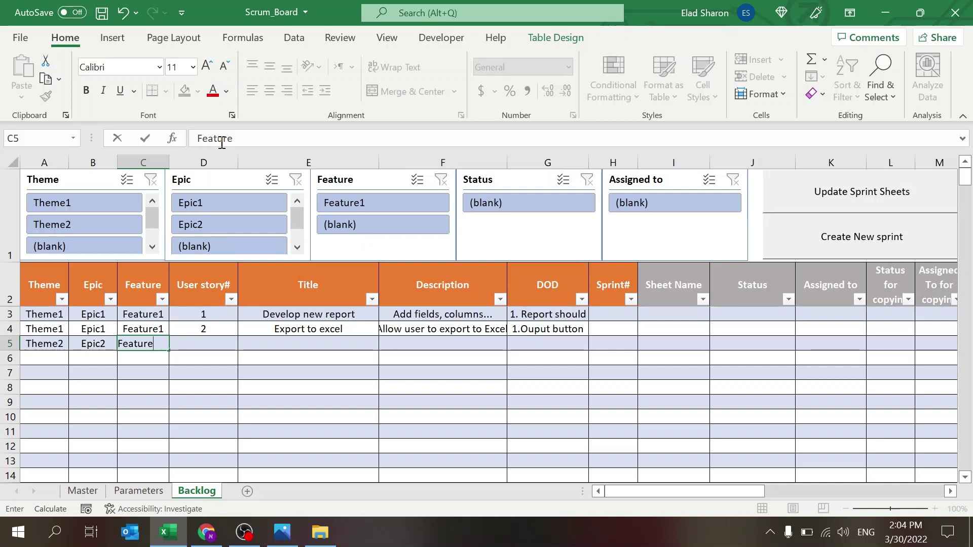
pyautogui.write('2')
pyautogui.press('Tab')
pyautogui.press('Tab')
pyautogui.hotkey('shift', 'Tab')
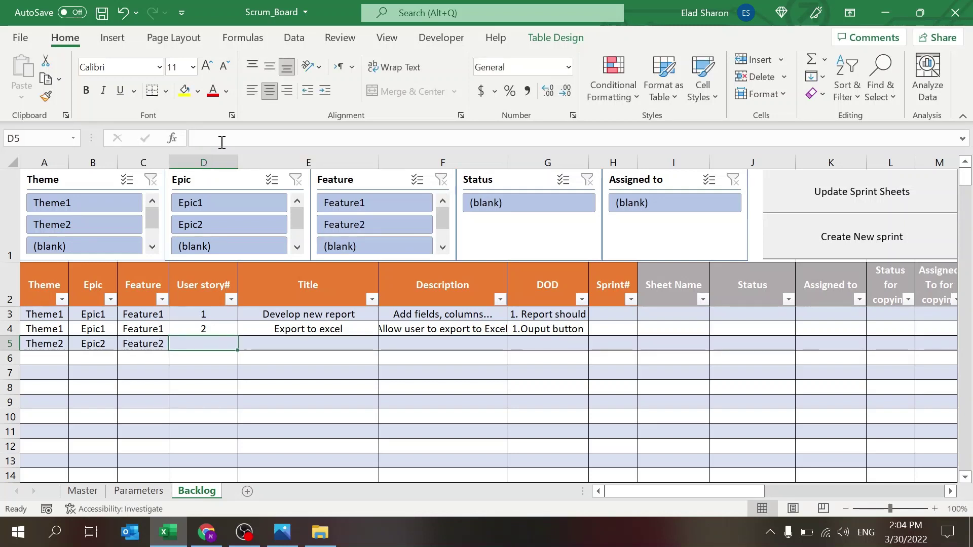
pyautogui.write('3')
pyautogui.press('Tab')
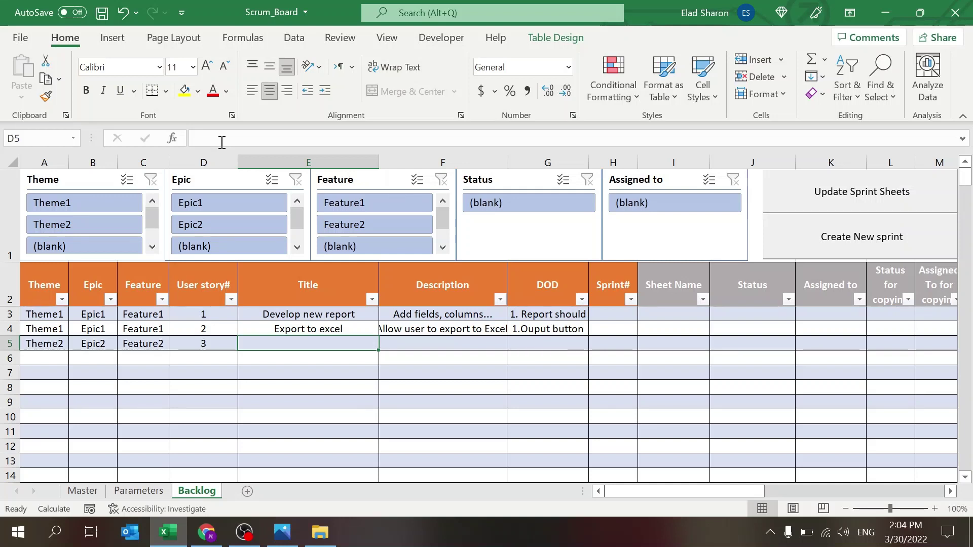
# - Set the theme of user stories 1 and 2 to "MVP" and of user story 3 to "Non MVP"
pyautogui.press('Left')
pyautogui.press('Left')
pyautogui.press('Up')
pyautogui.press('Up')
pyautogui.press('Left')
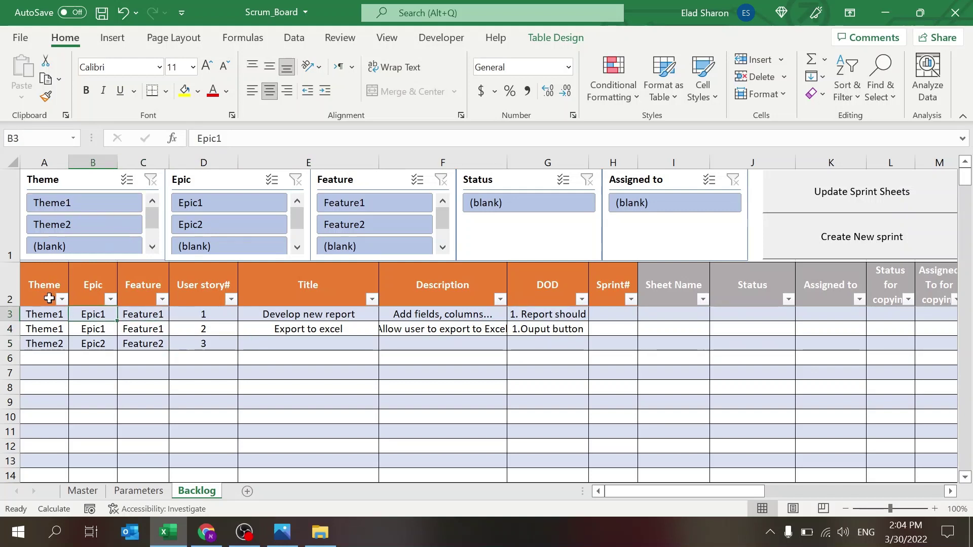
pyautogui.click(53, 319)
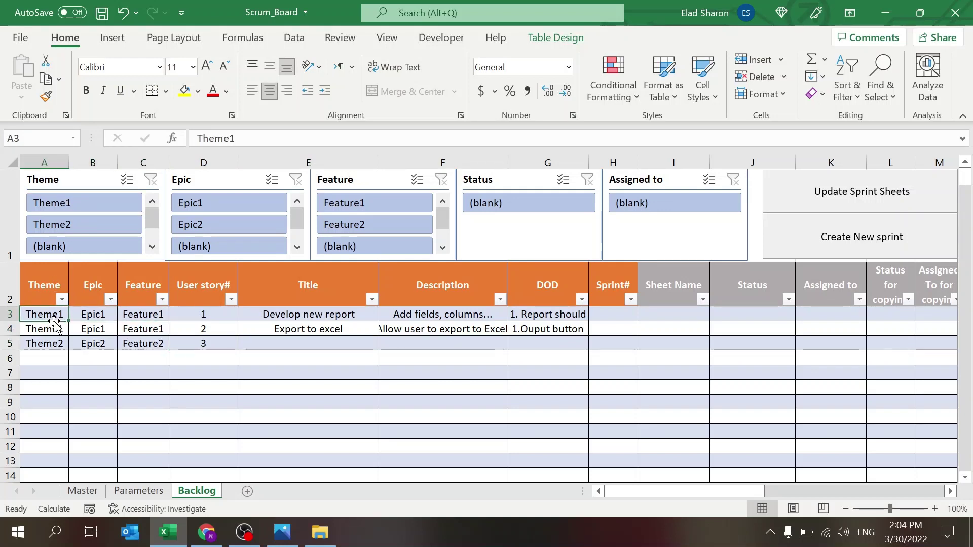
pyautogui.write('MVP')
pyautogui.press('Return')
pyautogui.hotkey('ctrl', 'd')
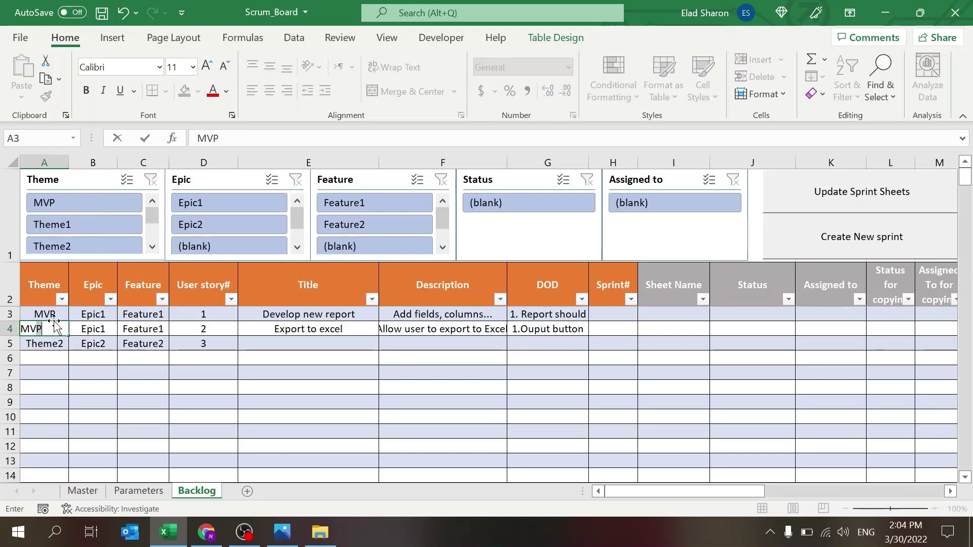
pyautogui.press('Down')
pyautogui.write('Non MVP')
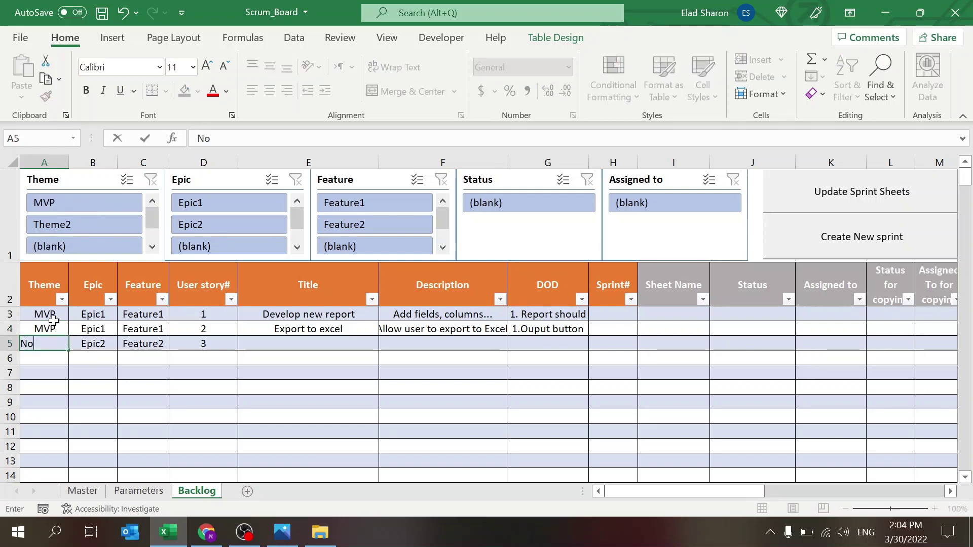
pyautogui.press('Up')
# - Set the epic of user stories 1 and 2 to "Launch Jun" and autofit the Epic column's width
pyautogui.press('Right')
pyautogui.press('Right')
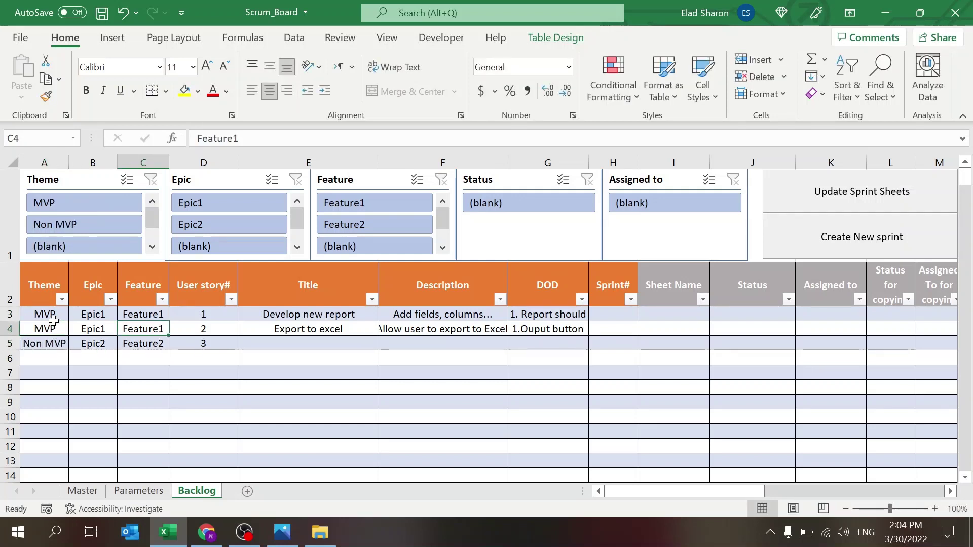
pyautogui.press('Up')
pyautogui.press('Left')
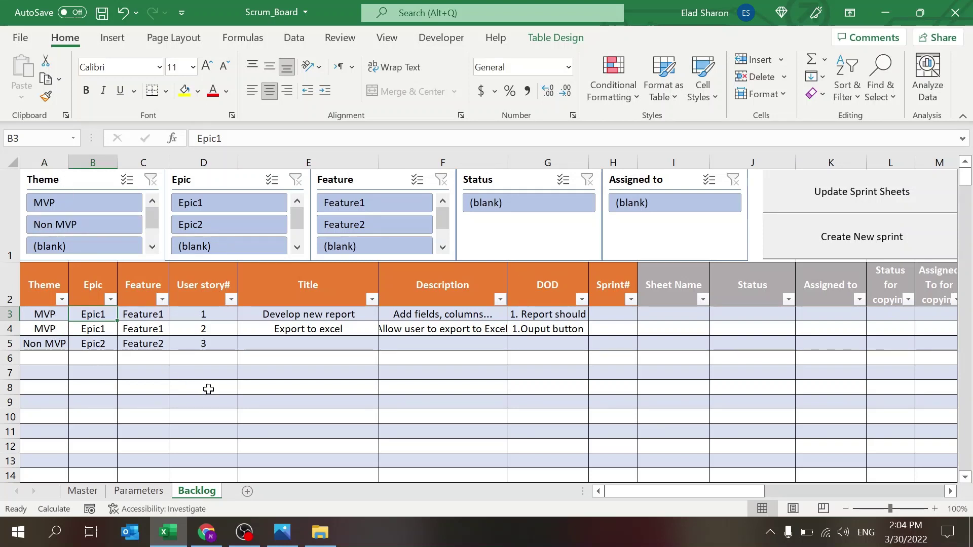
pyautogui.write('Launch')
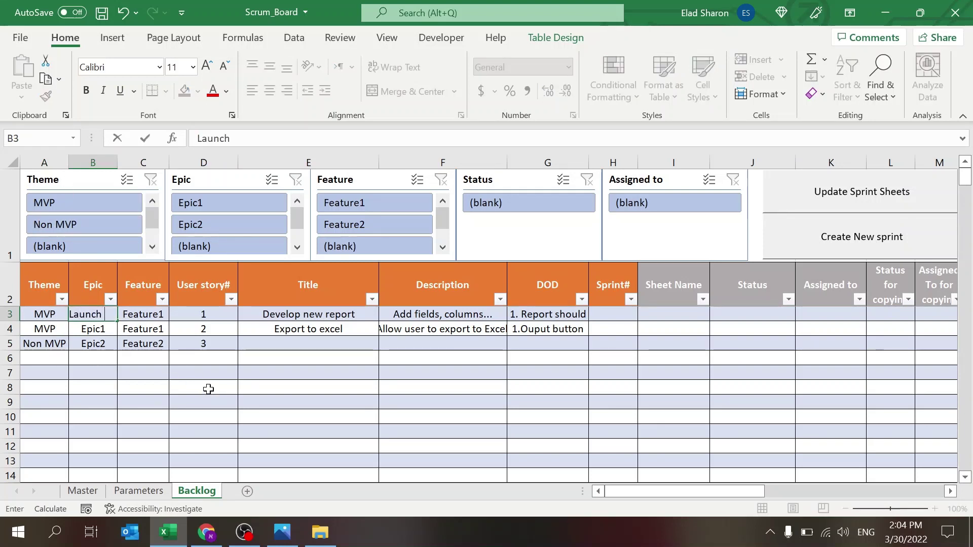
pyautogui.write(' Jun')
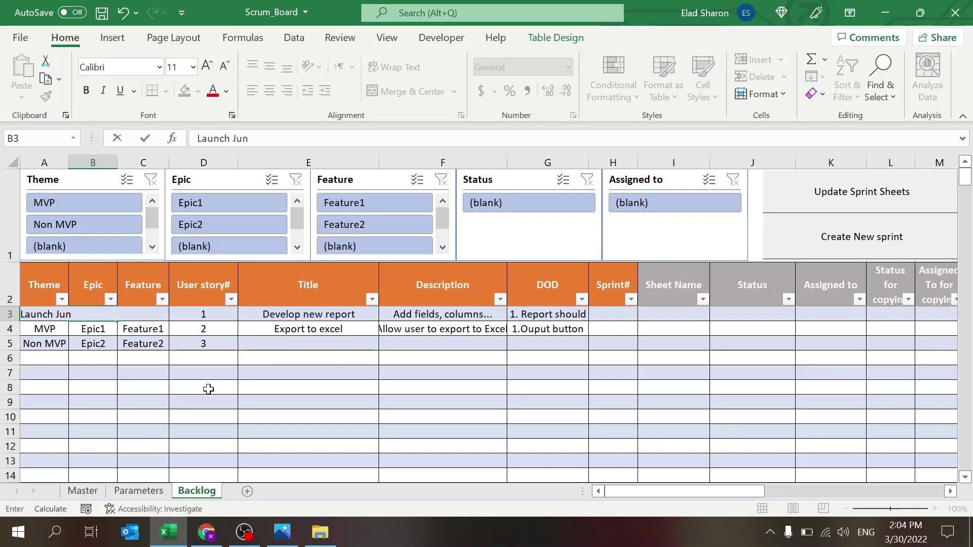
pyautogui.press('Return')
pyautogui.write('Launch Jun')
pyautogui.press('Return')
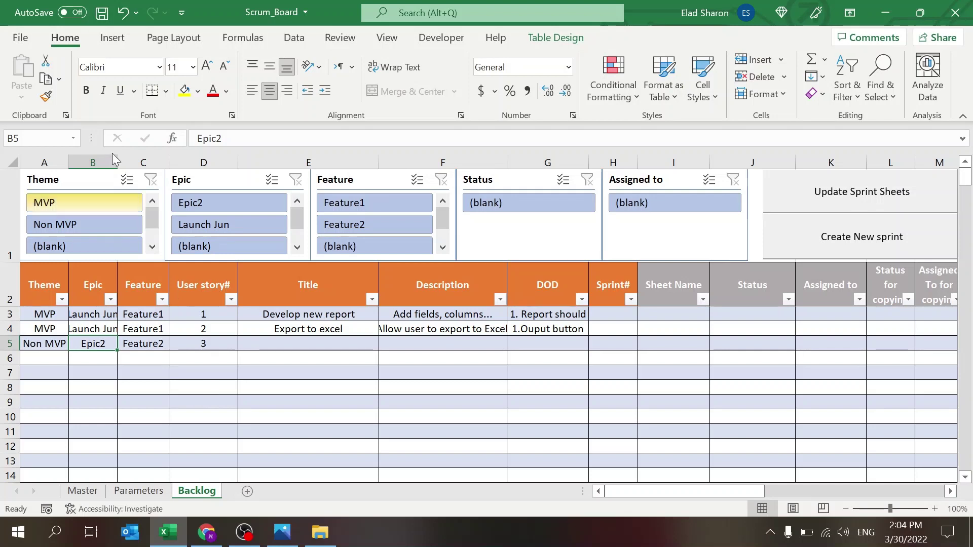
pyautogui.doubleClick(119, 163)
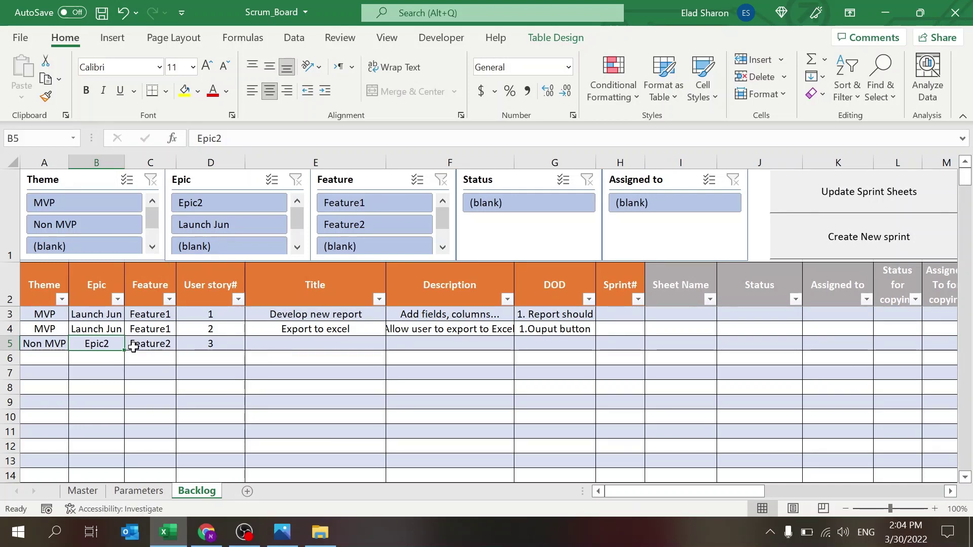
# - Set the epic of user story 3 to "After launch" and autofit the Epic column's width
pyautogui.write('At')
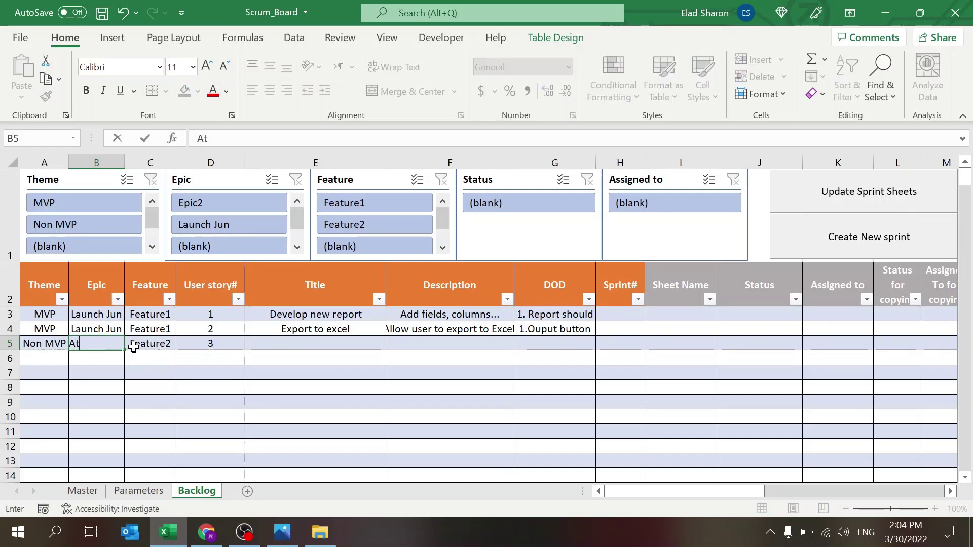
pyautogui.write('ter launch')
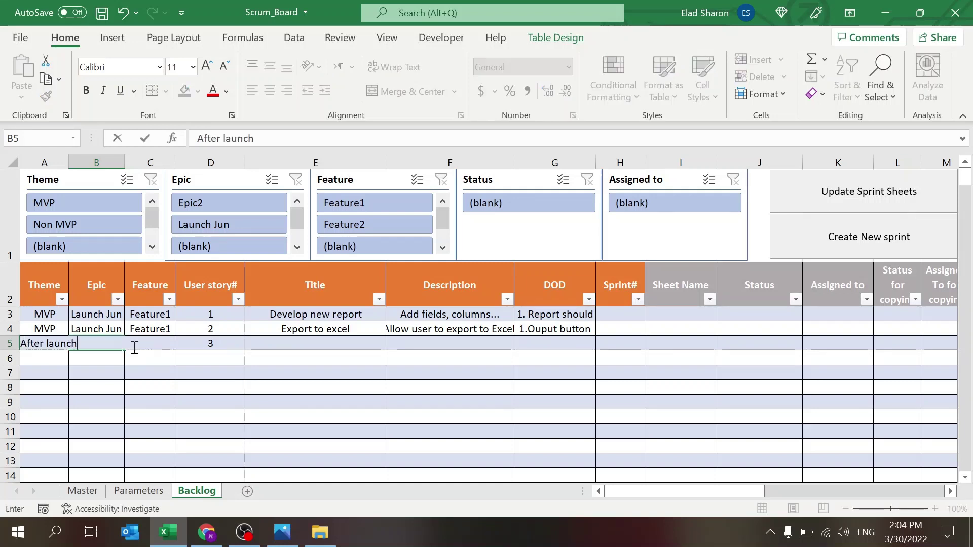
pyautogui.press('Return')
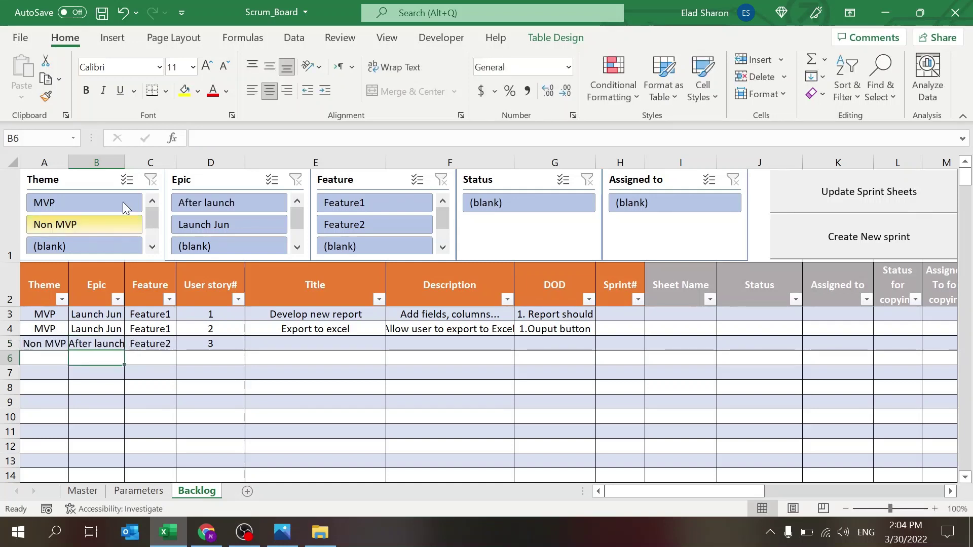
pyautogui.doubleClick(124, 162)
# - Set the feature of user stories 1 and 2 to "Reports"
pyautogui.click(171, 319)
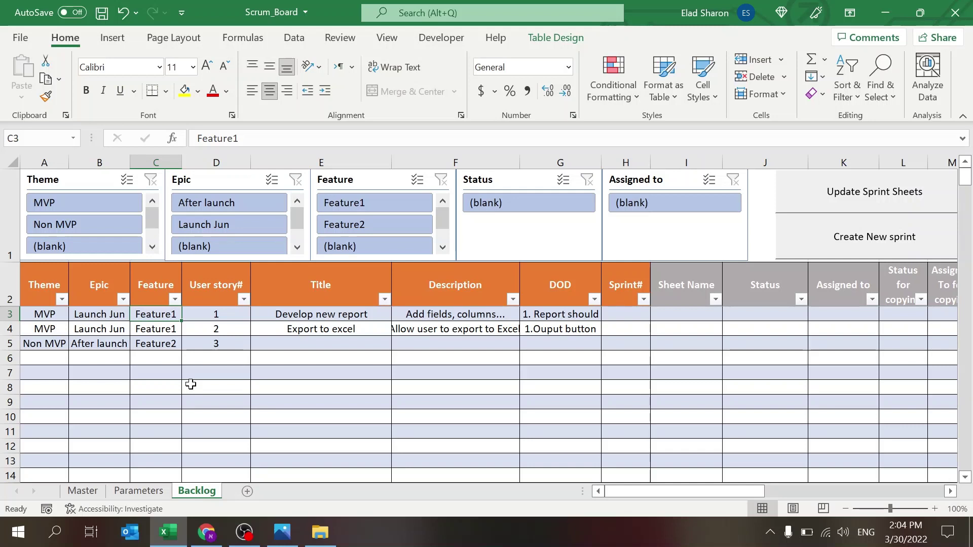
pyautogui.write('Re')
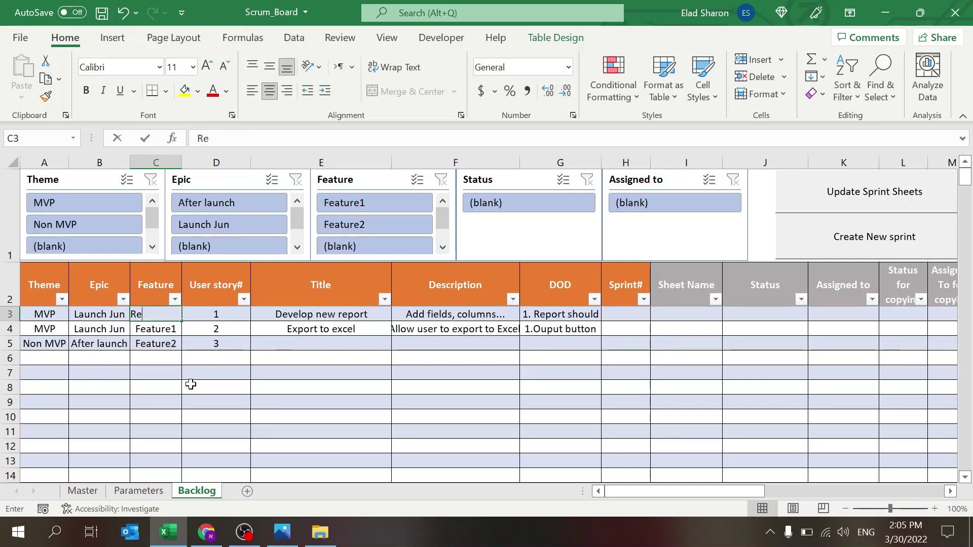
pyautogui.write('ports')
pyautogui.press('Return')
pyautogui.write('Rep')
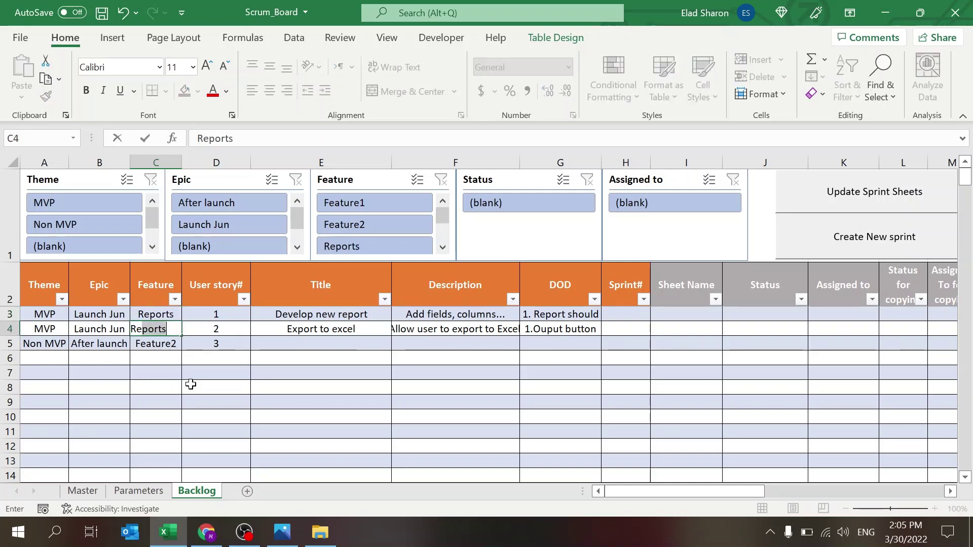
pyautogui.press('Return')
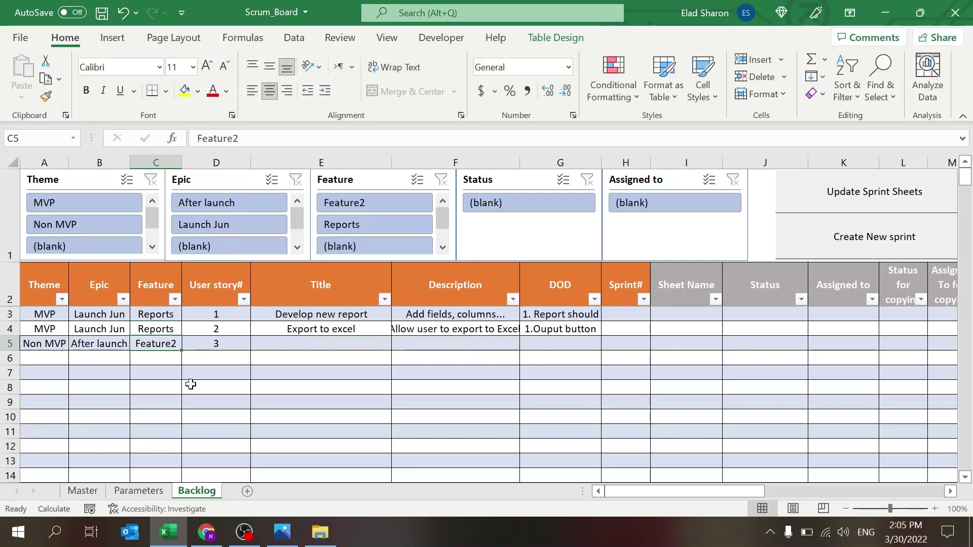
# - Set the feature of user story 3 to "Input data"
pyautogui.write('In')
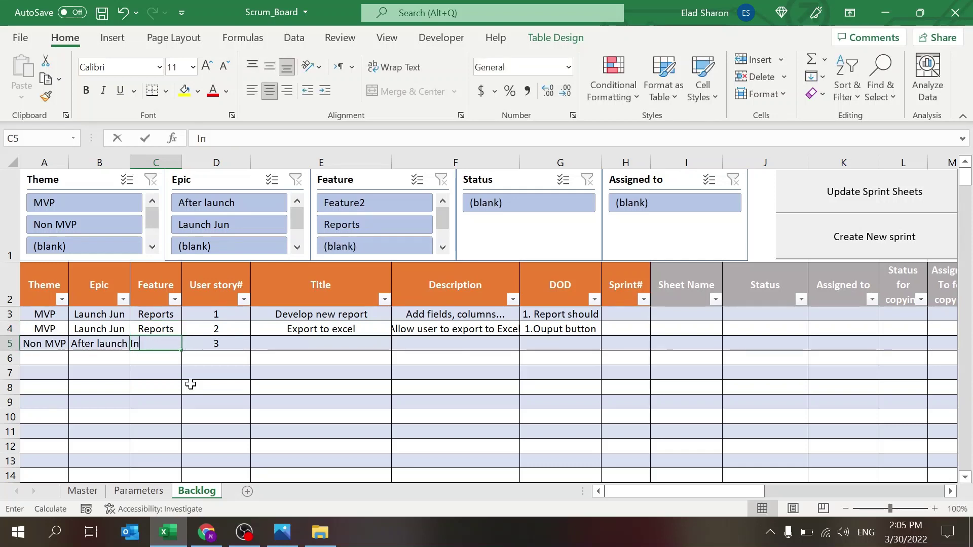
pyautogui.write('put data')
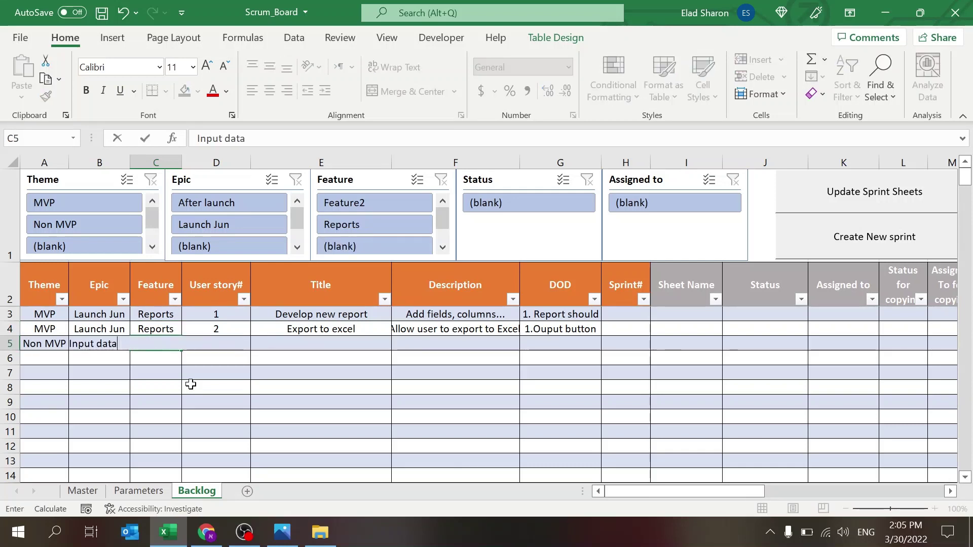
pyautogui.press('Tab')
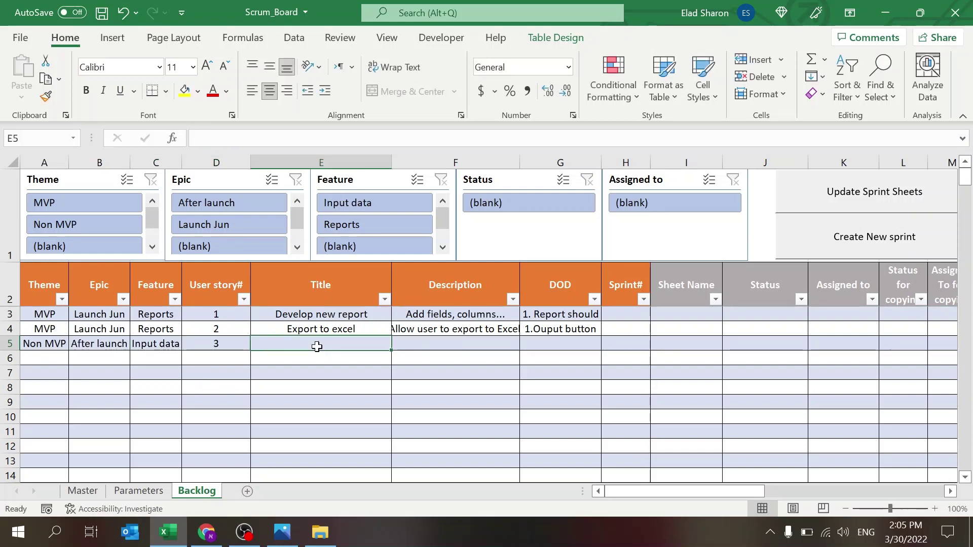
# - Set the feature of user story 3 to "Mobile app"
pyautogui.press('Left')
pyautogui.write('Movile')
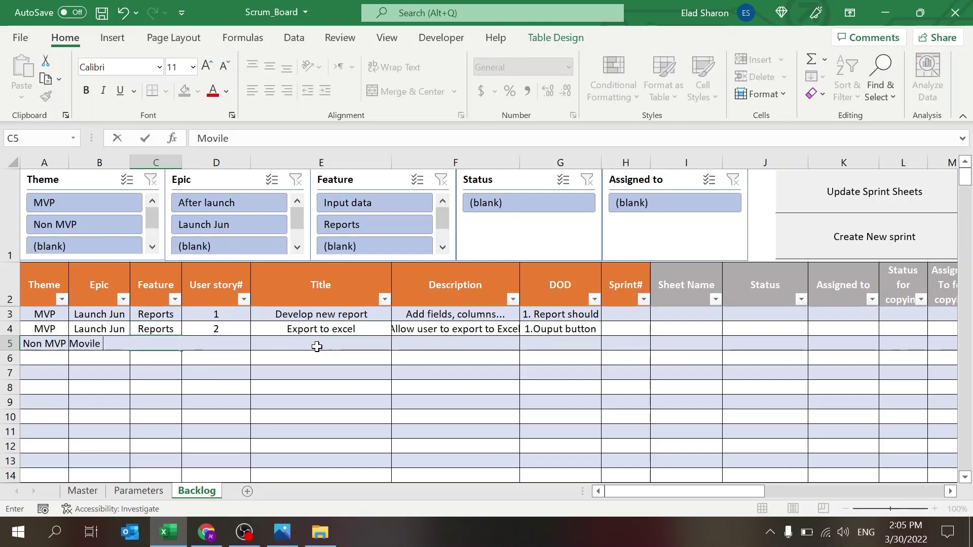
pyautogui.press('BackSpace')
pyautogui.write('bile app')
# - Enter "Create app" as the title of user story 3
pyautogui.click(317, 347)
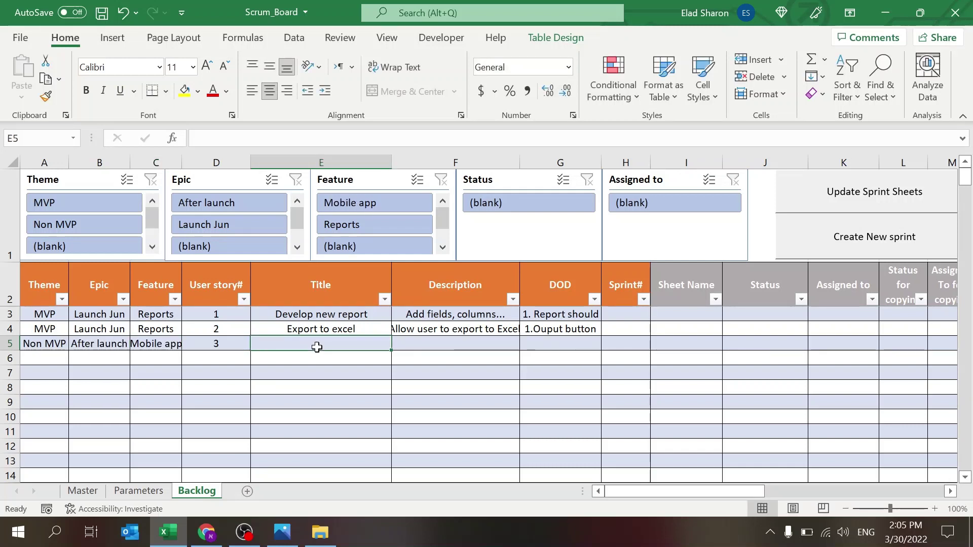
pyautogui.write('C')
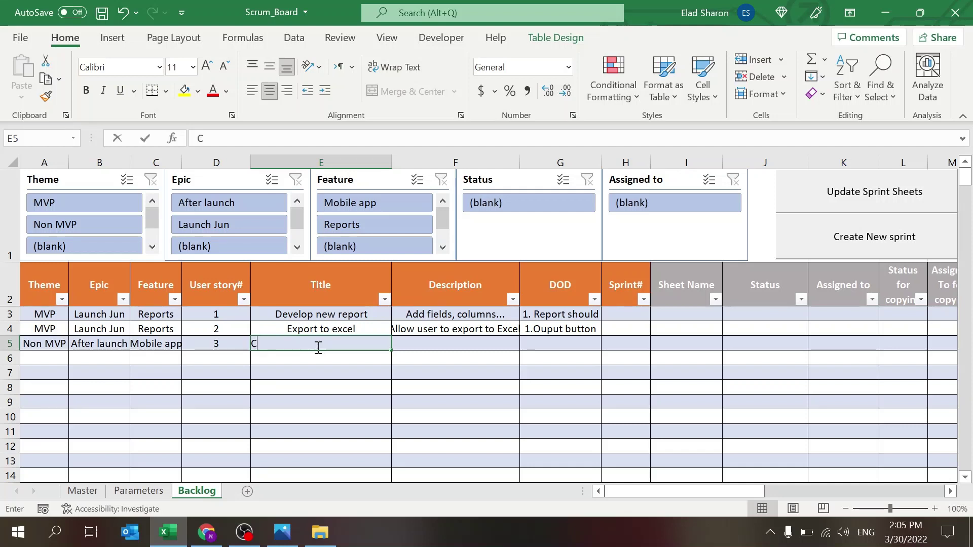
pyautogui.write('reate app')
pyautogui.press('Tab')
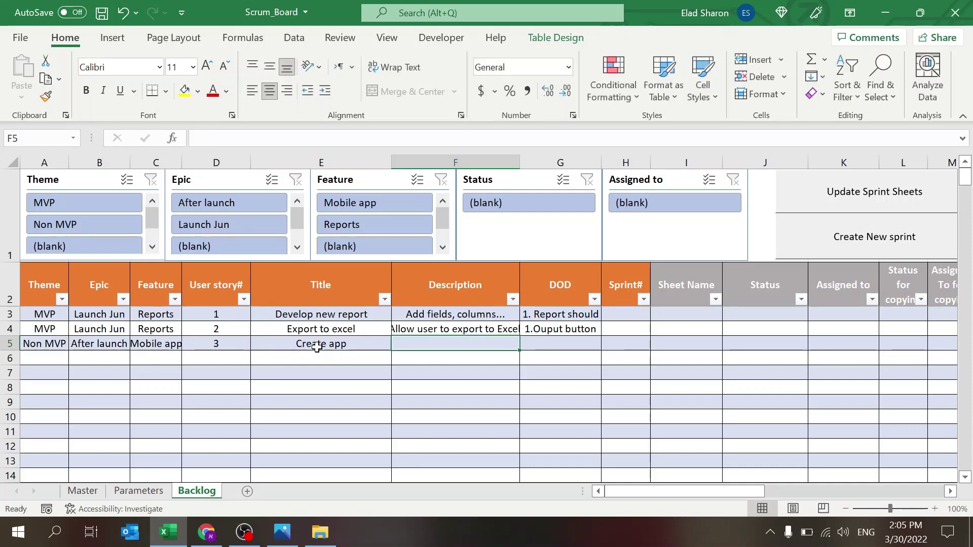
# - Widen the Description column slightly and enter "Allow user to access system via phone" as the description of user story 3
pyautogui.moveTo(520, 161); pyautogui.dragTo(530, 160)
pyautogui.write('Alllow')
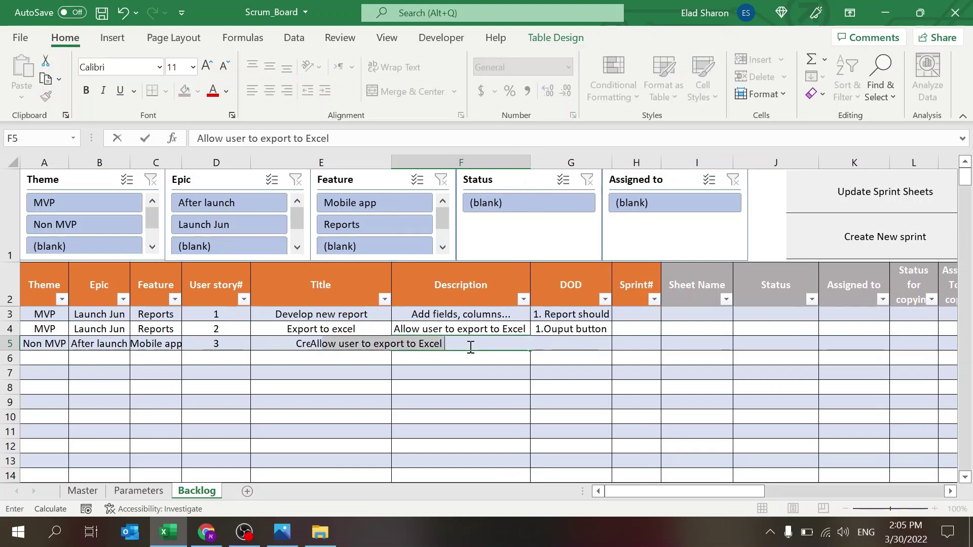
pyautogui.write('o')
pyautogui.press('BackSpace')
pyautogui.write('w')
pyautogui.press('BackSpace')
pyautogui.write('user ')
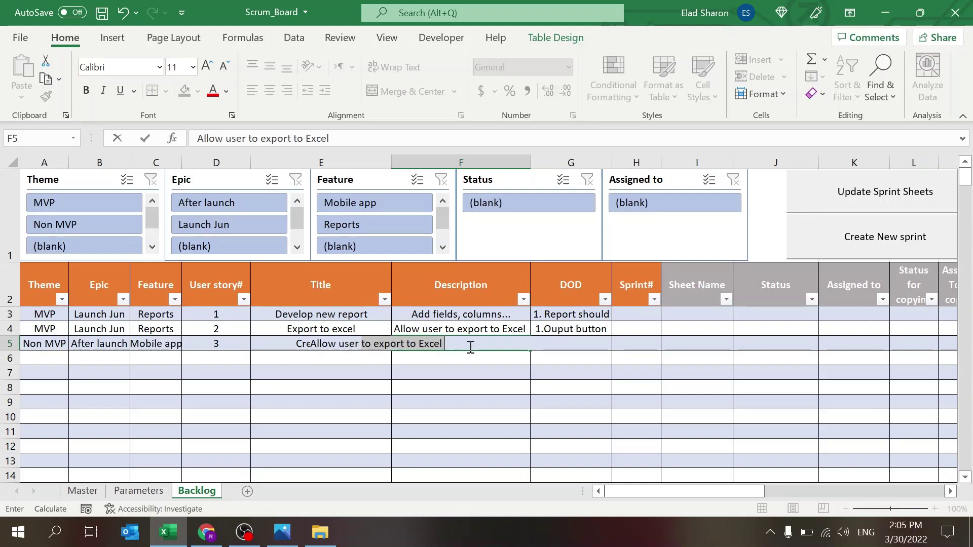
pyautogui.write('to access syst')
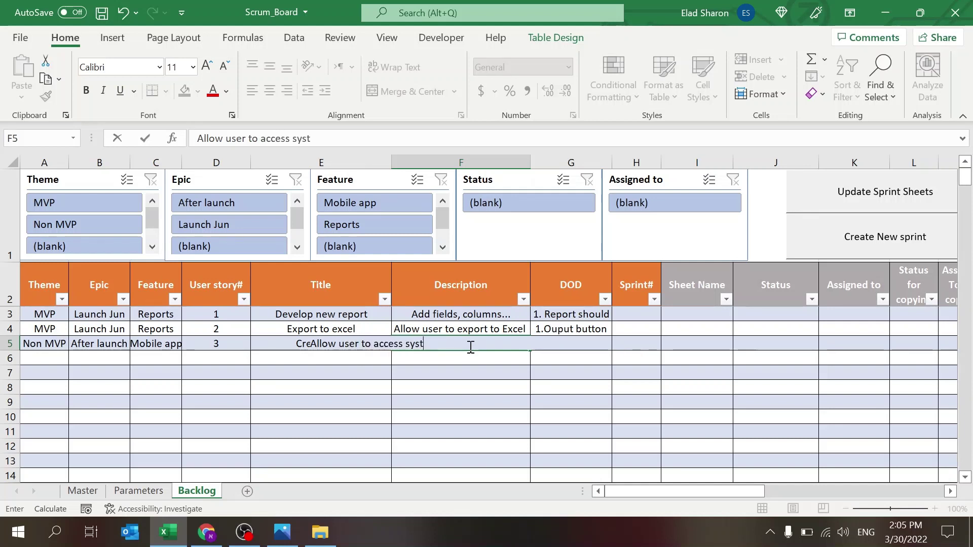
pyautogui.write('em via pho')
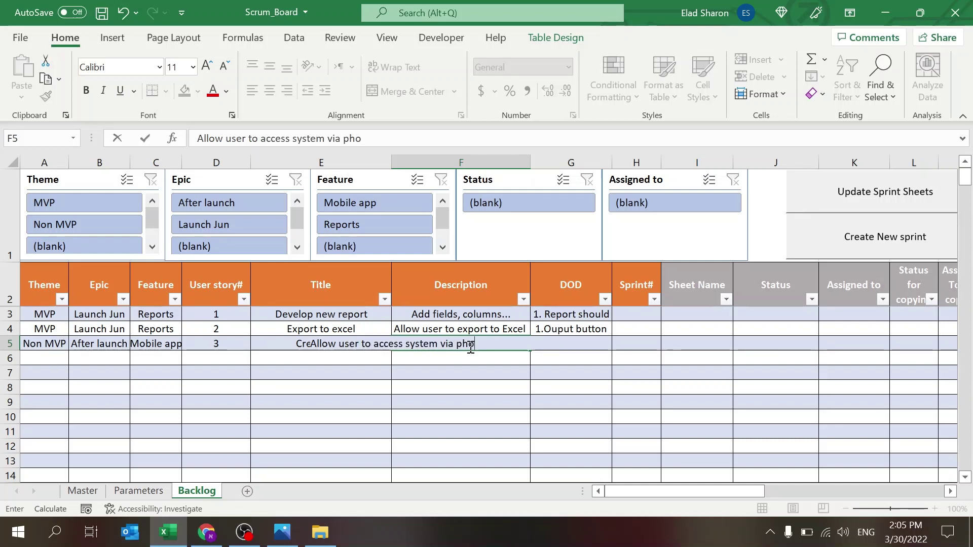
pyautogui.write('ne')
pyautogui.press('Left')
pyautogui.press('Left')
pyautogui.press('Left')
pyautogui.press('Right')
pyautogui.press('Right')
pyautogui.press('Right')
pyautogui.press('Right')
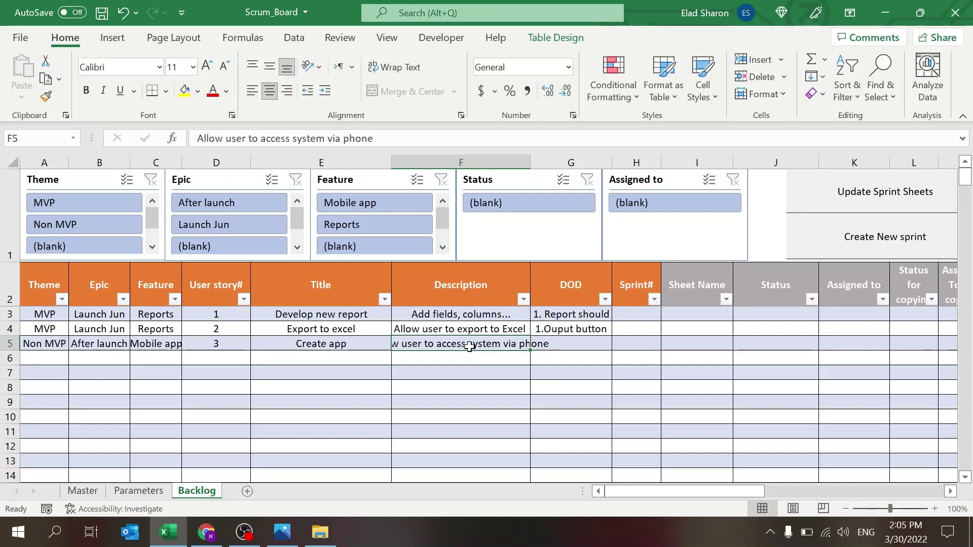
# - Enter "1.App" as the DOD of user story 3
pyautogui.write('1.')
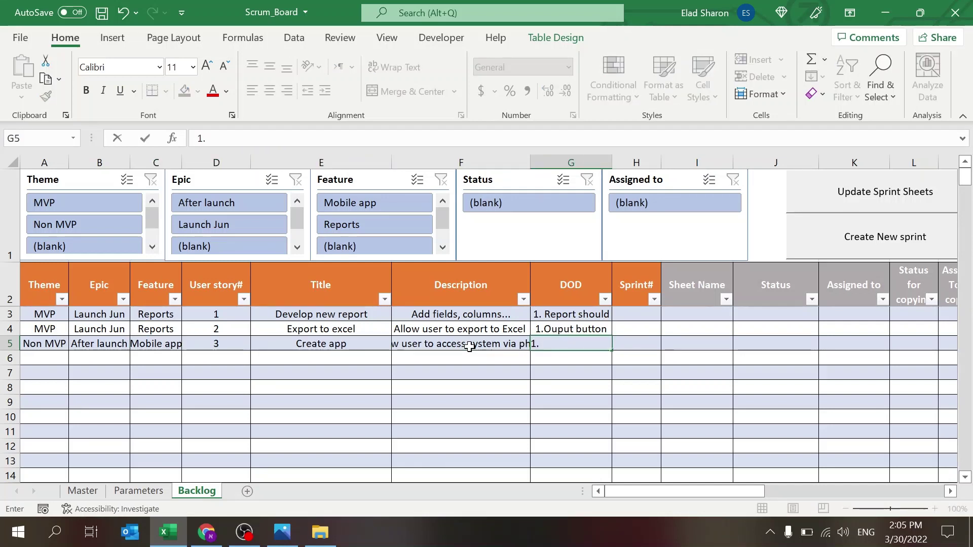
pyautogui.write('App')
pyautogui.hotkey('ctrl', 'Return')
pyautogui.press('Right')
pyautogui.press('Left')
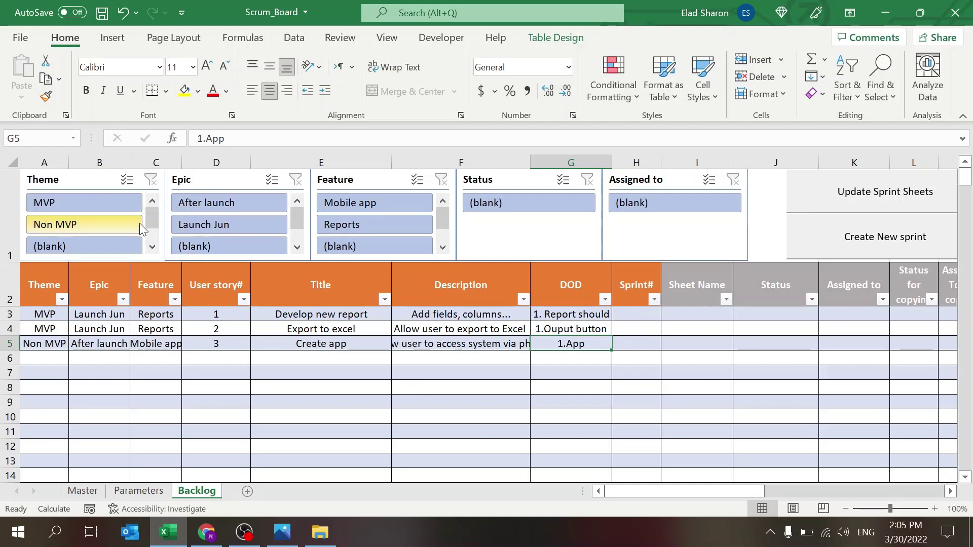
pyautogui.click(152, 246)
pyautogui.click(151, 199)
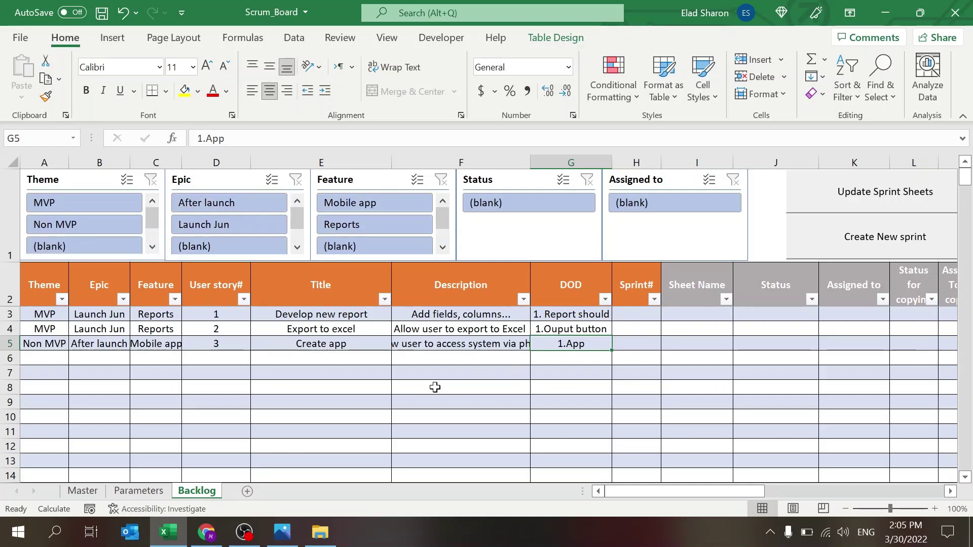
# - Copy the theme, epic and feature values of user stories 1 to 3 into backlog rows 6 to 8
pyautogui.click(48, 312)
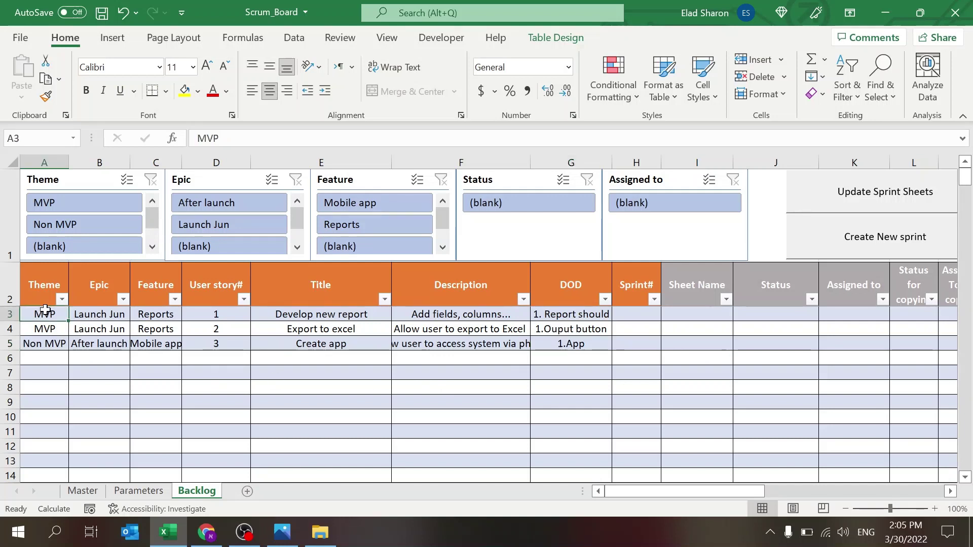
pyautogui.moveTo(90, 325); pyautogui.dragTo(158, 347)
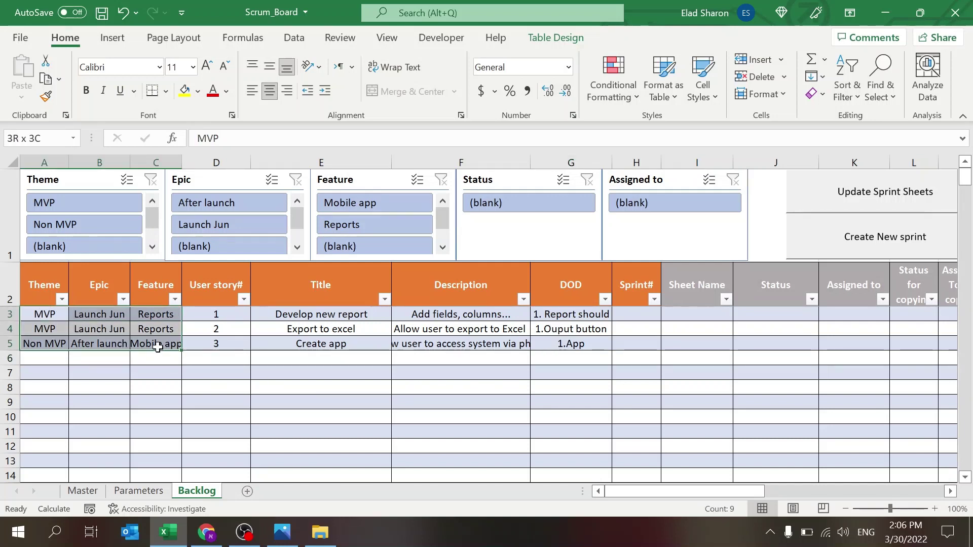
pyautogui.hotkey('ctrl', 'c')
pyautogui.click(50, 358)
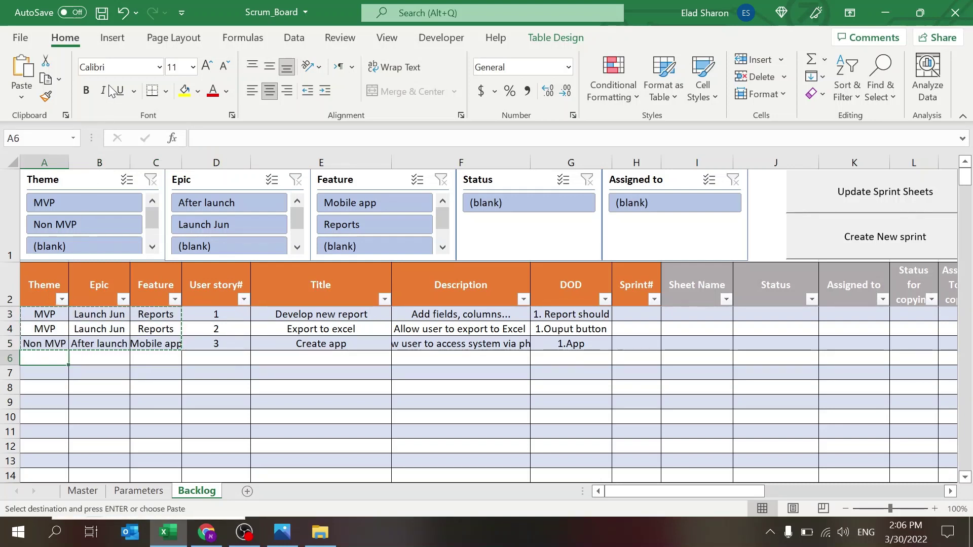
pyautogui.hotkey('ctrl', 'v')
pyautogui.click(124, 418)
# - Copy the theme, epic and feature values of backlog rows 3 to 8 into rows 9 to 14
pyautogui.moveTo(50, 314); pyautogui.dragTo(139, 381)
pyautogui.hotkey('ctrl', 'c')
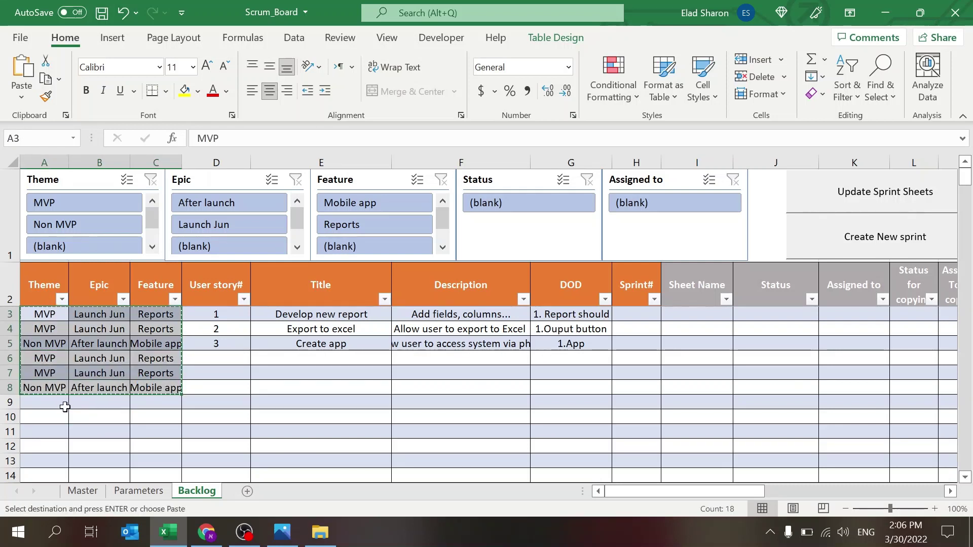
pyautogui.click(59, 404)
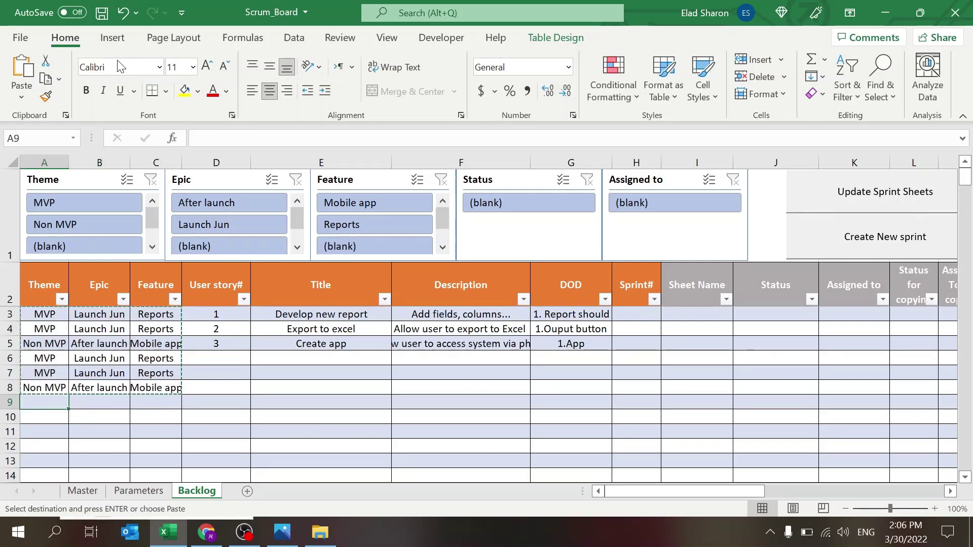
pyautogui.hotkey('ctrl', 'v')
# - Enter user story numbers 4 to 7 in backlog rows 6 to 9
pyautogui.click(229, 357)
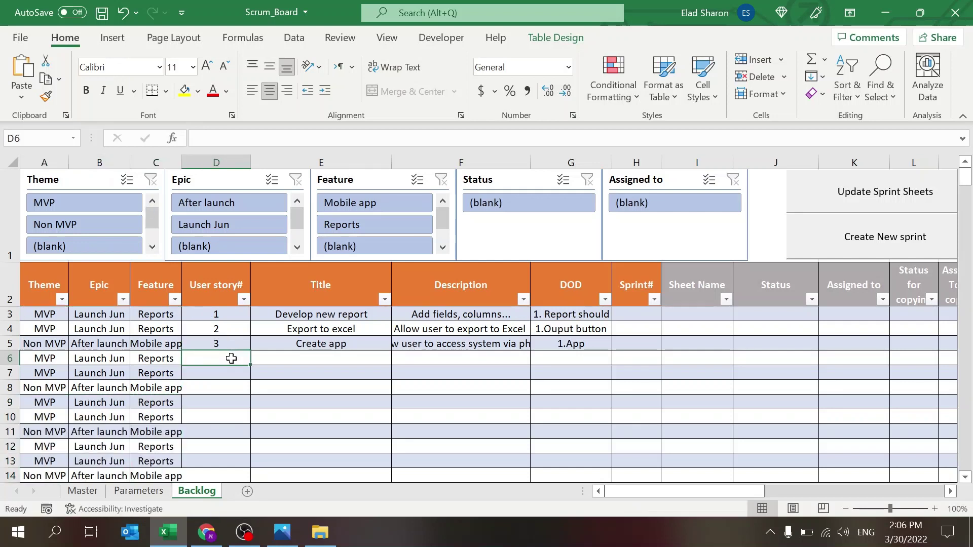
pyautogui.write('4')
pyautogui.press('Return')
pyautogui.write('5')
pyautogui.press('Return')
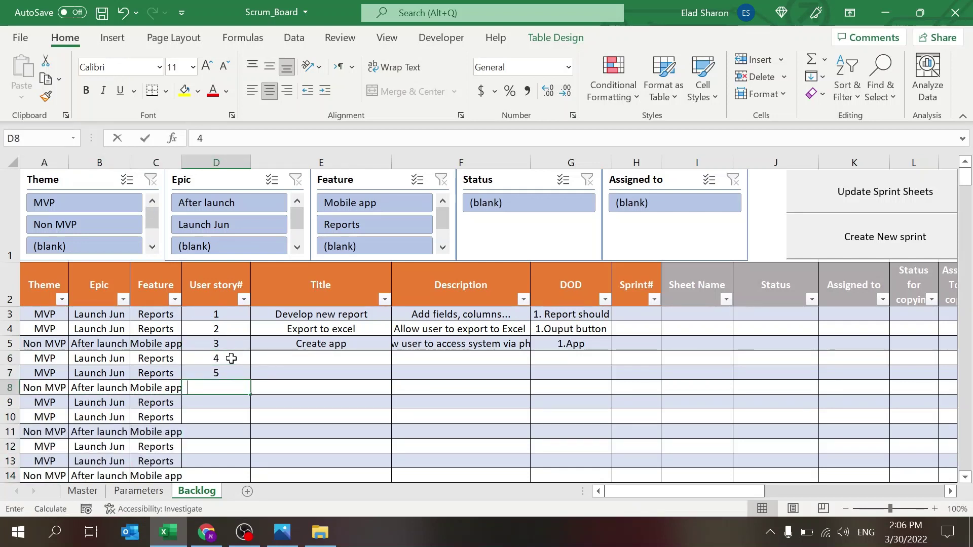
pyautogui.write('6')
pyautogui.press('Return')
pyautogui.write('7')
pyautogui.press('Return')
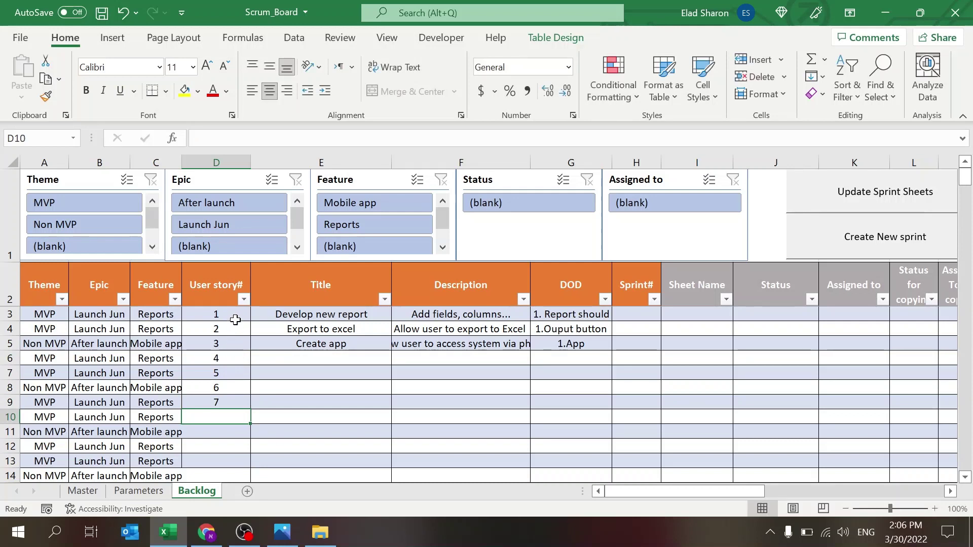
# - Continue the user story numbers from 8 to 12 in backlog rows 10 to 14
pyautogui.moveTo(233, 315)
pyautogui.mouseDown()
pyautogui.moveTo(239, 477)
pyautogui.moveTo(237, 330)
pyautogui.mouseUp()
pyautogui.click(236, 330)
pyautogui.write('12')
pyautogui.press('Up')
pyautogui.press('Up')
pyautogui.press('Up')
pyautogui.press('Up')
pyautogui.press('Up')
pyautogui.press('Up')
pyautogui.press('Up')
pyautogui.press('Up')
pyautogui.press('Up')
pyautogui.press('Up')
pyautogui.press('Up')
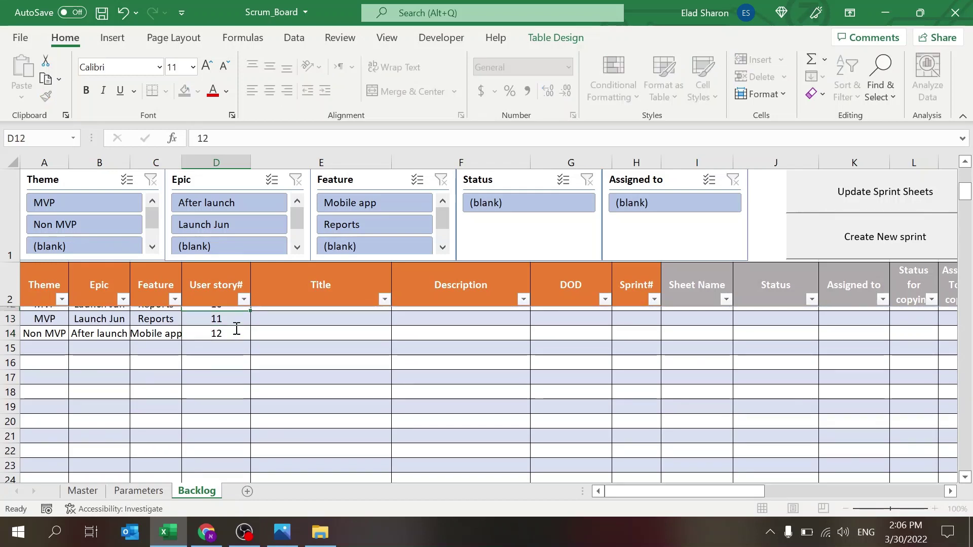
# - Enter "A" and "B" as the titles of user stories 4 and 5
pyautogui.click(335, 368)
pyautogui.press('Up')
pyautogui.press('Up')
pyautogui.press('Up')
pyautogui.press('Up')
pyautogui.press('Up')
pyautogui.press('Up')
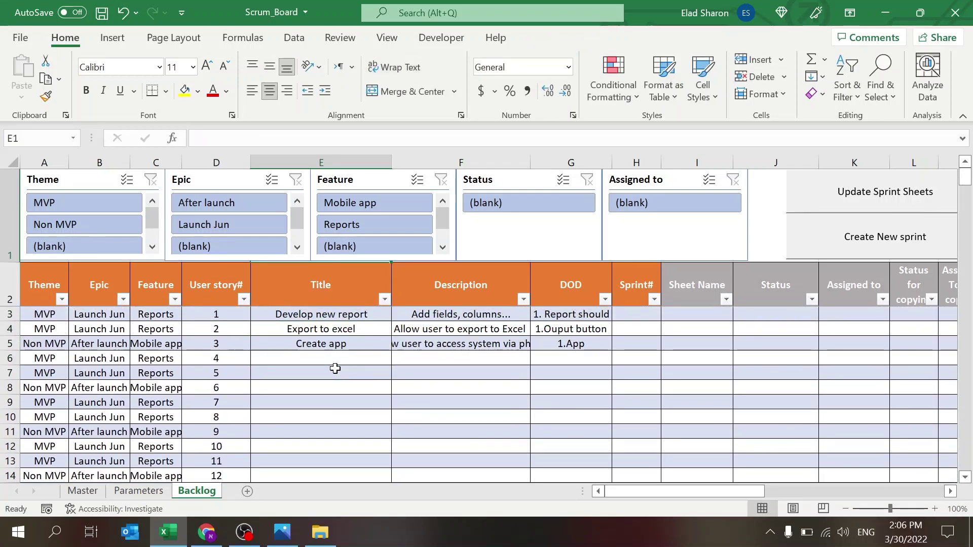
pyautogui.press('Down')
pyautogui.press('Down')
pyautogui.press('Down')
pyautogui.press('Down')
pyautogui.press('Down')
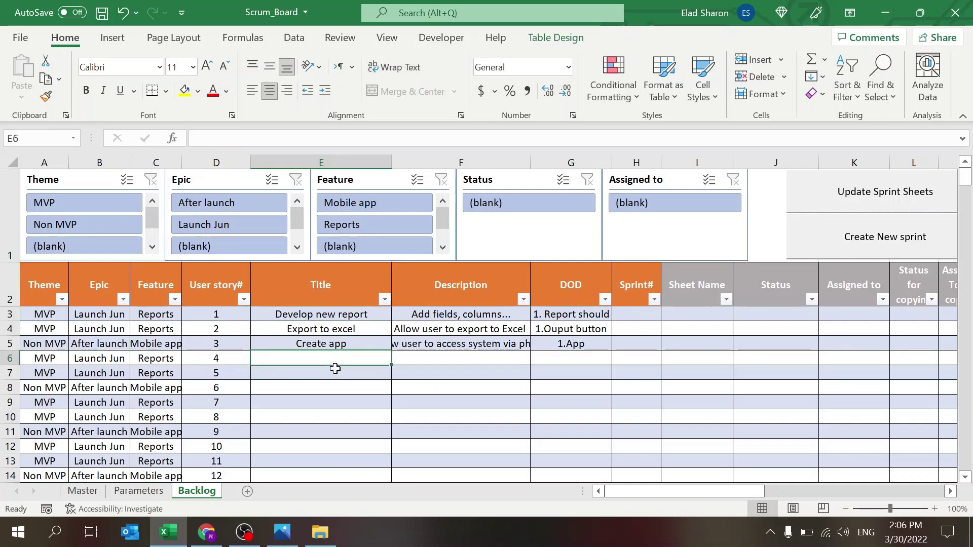
pyautogui.write('A')
pyautogui.press('Return')
pyautogui.write('B')
pyautogui.press('Return')
# - Enter "Create app" as the title of user story 6 and "Develop new report" as the title of user story 7
pyautogui.write('Create app')
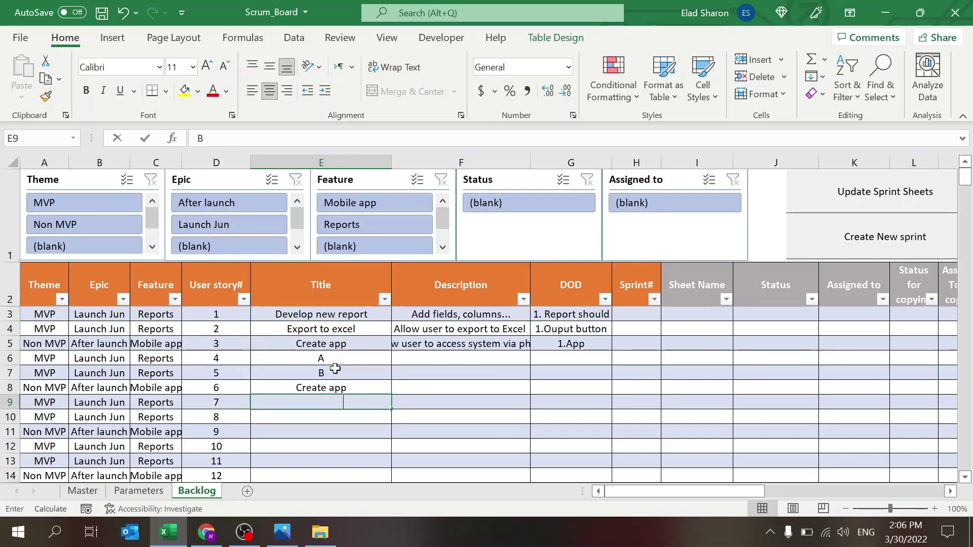
pyautogui.press('Return')
pyautogui.write('Develop new report')
pyautogui.press('Return')
pyautogui.write('e')
pyautogui.press('Escape')
pyautogui.press('Up')
pyautogui.press('Up')
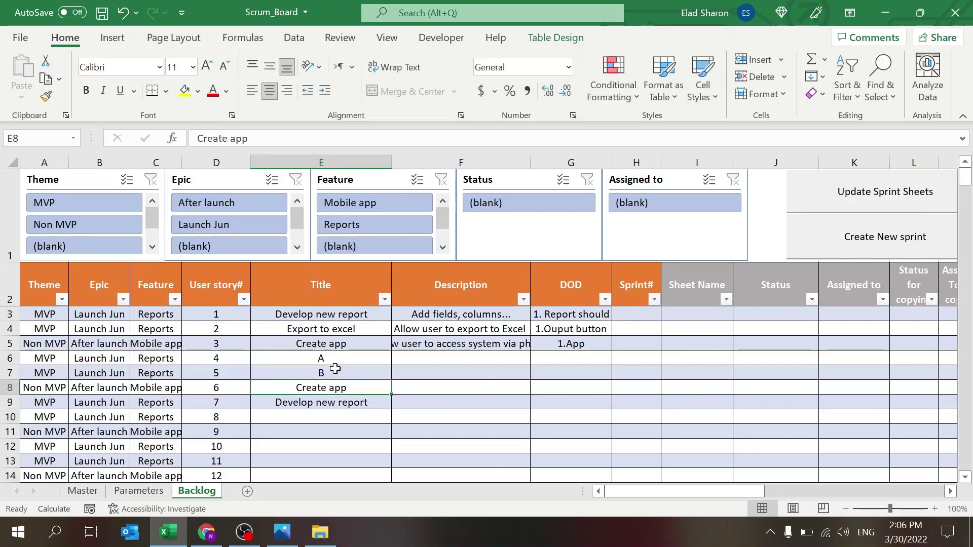
# - Set the titles of user stories 6 and 7 to "C" and "D"
pyautogui.write('C')
pyautogui.press('BackSpace')
pyautogui.press('Return')
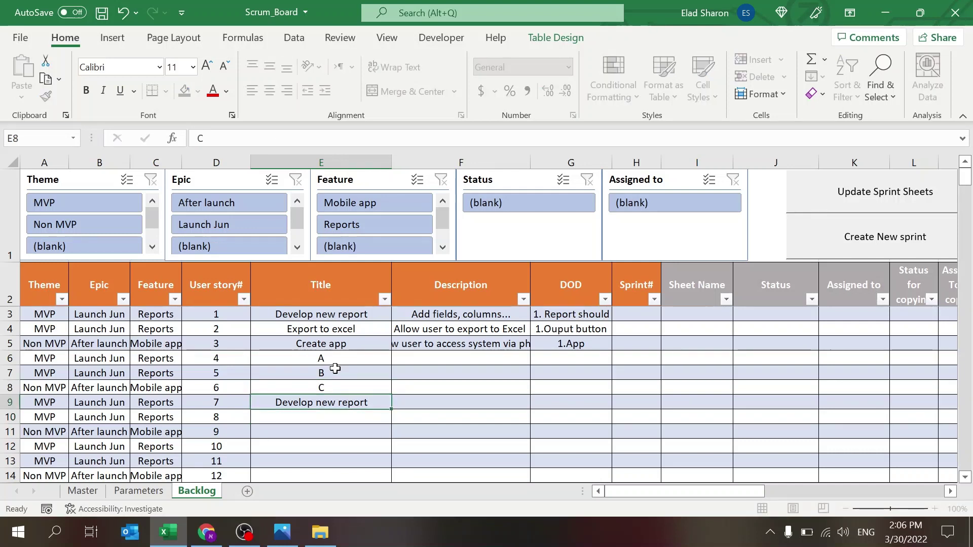
pyautogui.write('D')
pyautogui.press('BackSpace')
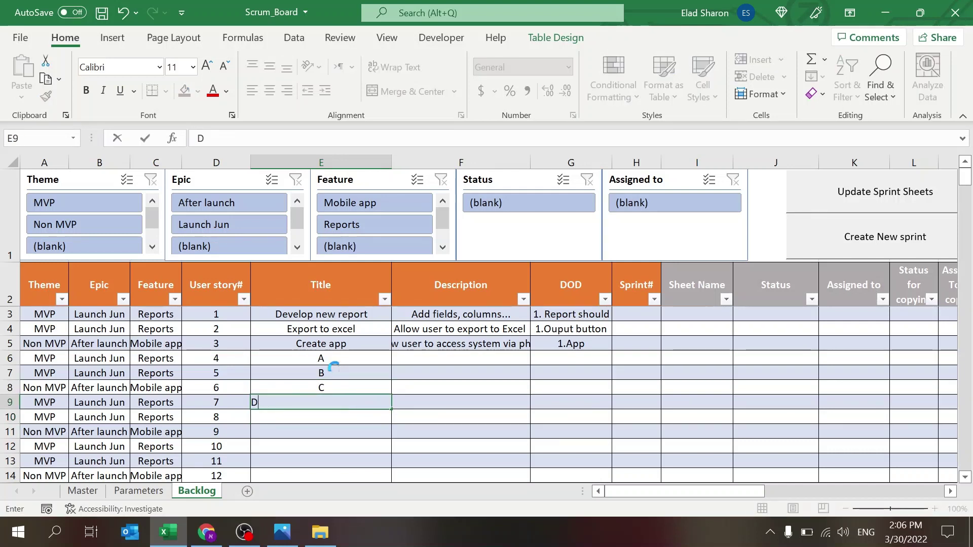
pyautogui.press('Return')
# - Enter "E" and "F" as the titles of user stories 8 and 9, correcting the autocompleted title of story 8
pyautogui.write('e')
pyautogui.press('Return')
pyautogui.write('F')
pyautogui.press('Return')
pyautogui.press('Up')
pyautogui.press('Up')
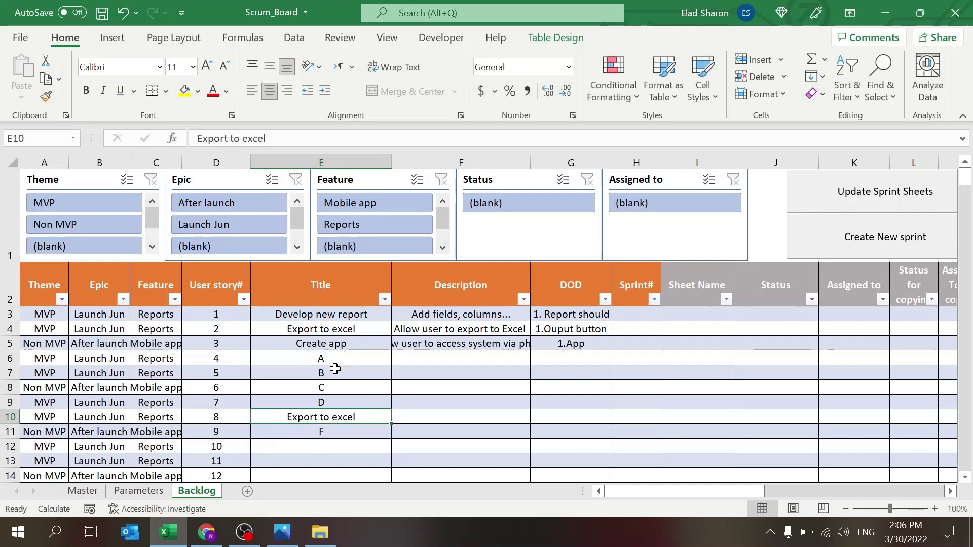
pyautogui.write('E')
pyautogui.press('Return')
pyautogui.press('Down')
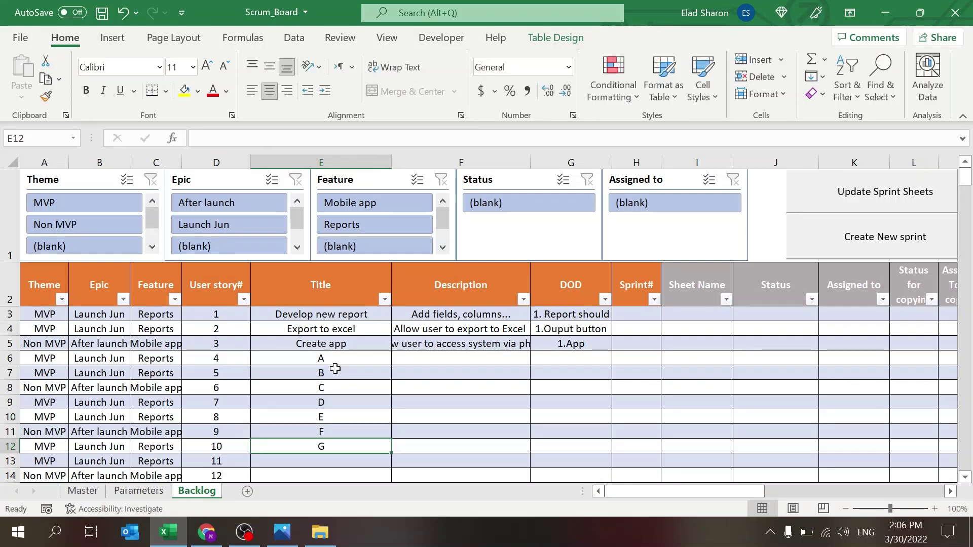
# - Enter "G", "H" and "I" as the titles of user stories 10 to 12
pyautogui.write('G')
pyautogui.press('Return')
pyautogui.write('H')
pyautogui.hotkey('ctrl', 'Return')
pyautogui.press('Return')
pyautogui.write('I')
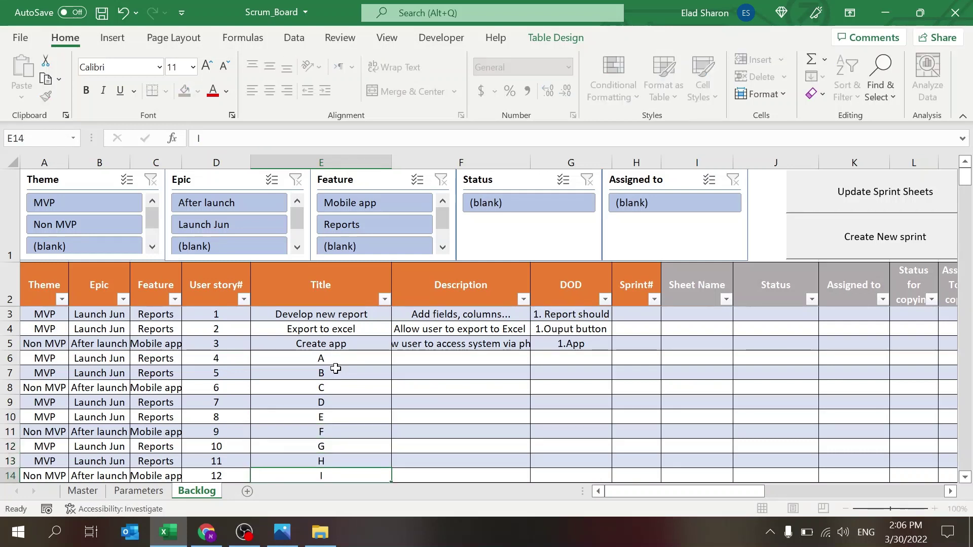
pyautogui.press('Return')
# - Copy the titles of user stories 4 to 12 into their Description cells, rows 6 to 14
pyautogui.click(537, 344)
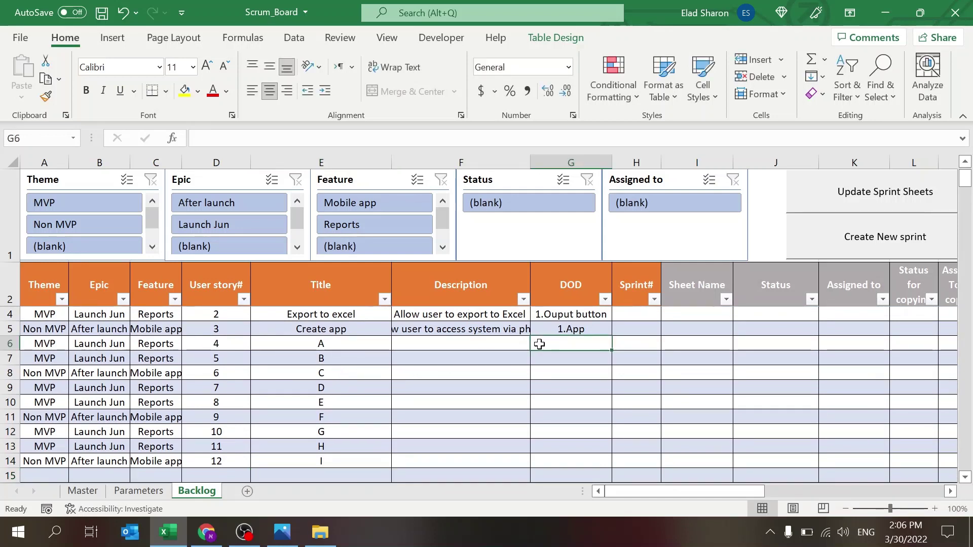
pyautogui.press('Left')
pyautogui.moveTo(363, 346); pyautogui.dragTo(357, 457)
pyautogui.hotkey('ctrl', 'c')
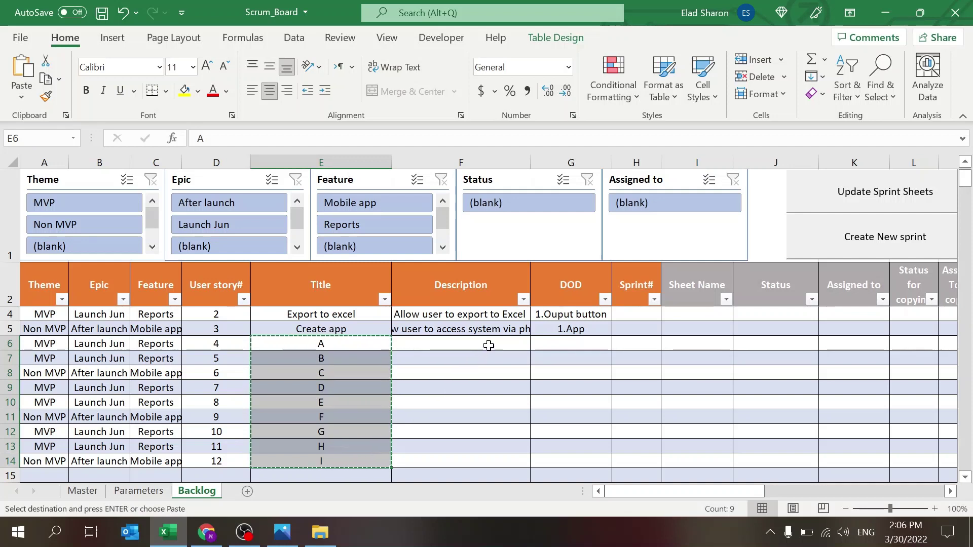
pyautogui.click(489, 344)
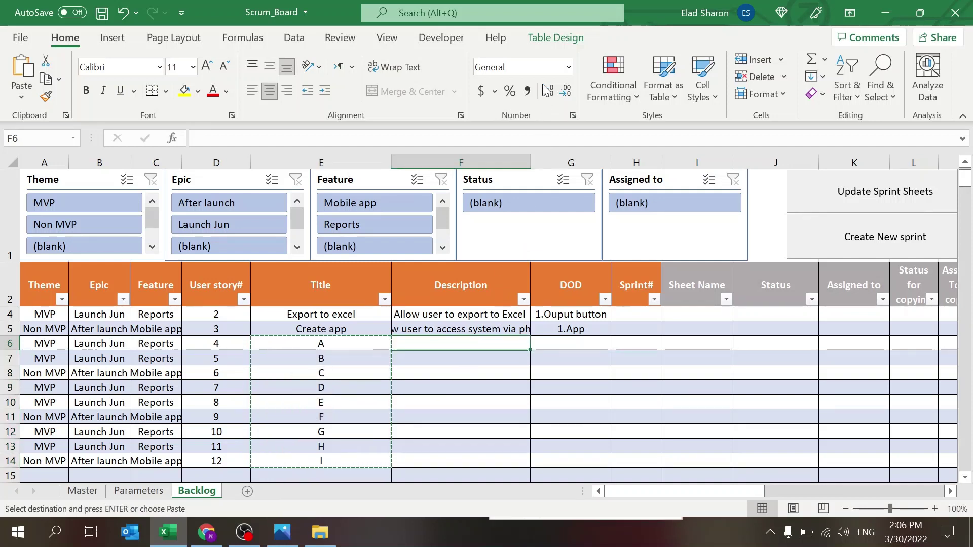
pyautogui.hotkey('ctrl', 'v')
# - Paste the copied titles into the DOD cells of user stories 4 to 12 and end the copy mode
pyautogui.click(558, 341)
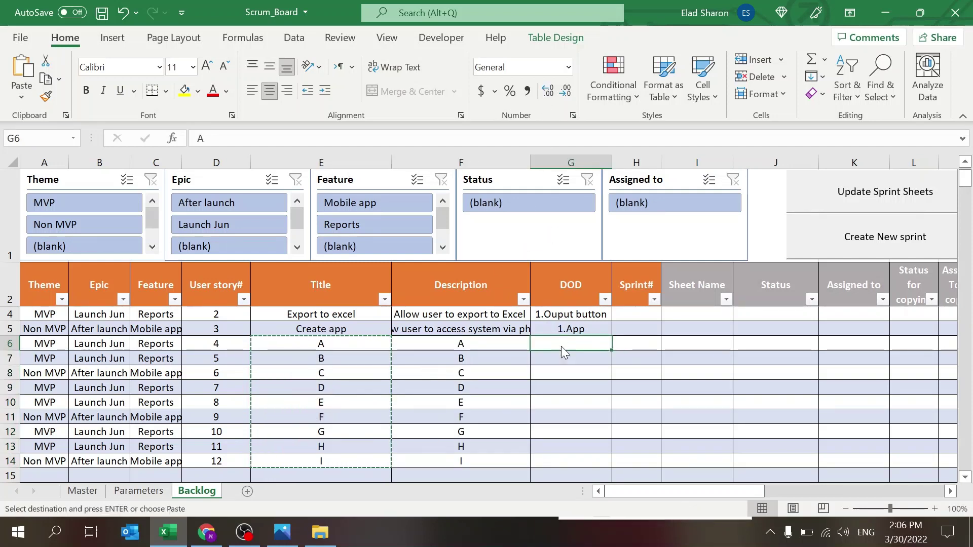
pyautogui.hotkey('ctrl', 'v')
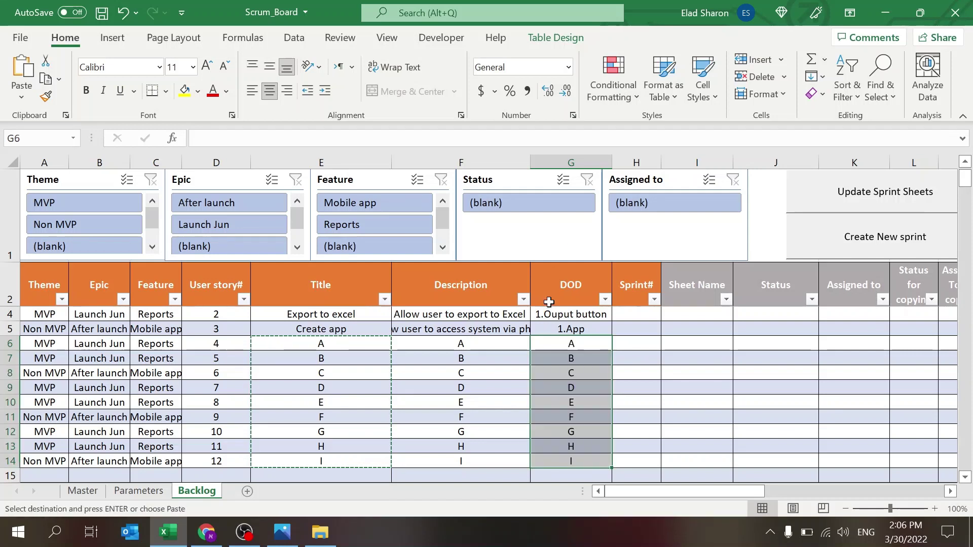
pyautogui.click(549, 301)
pyautogui.click(549, 301)
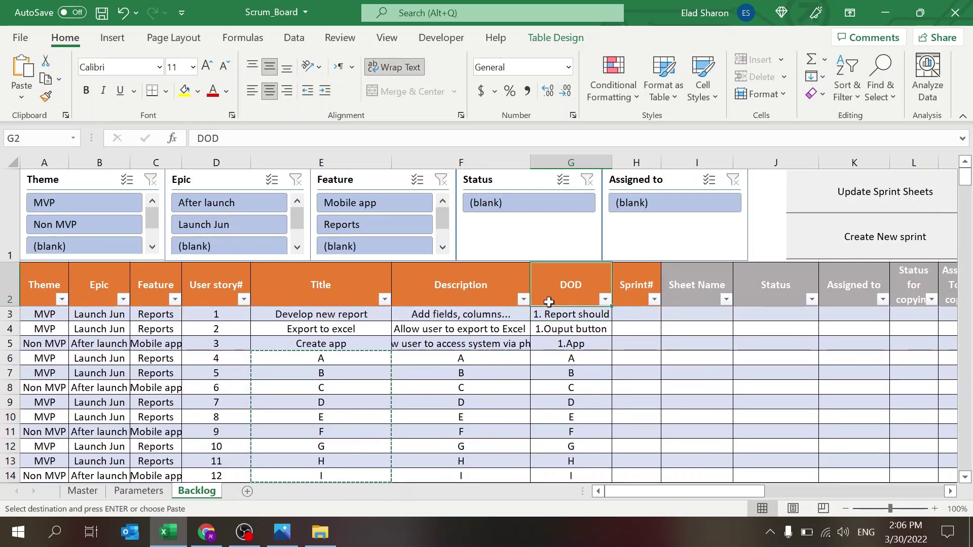
pyautogui.press('Escape')
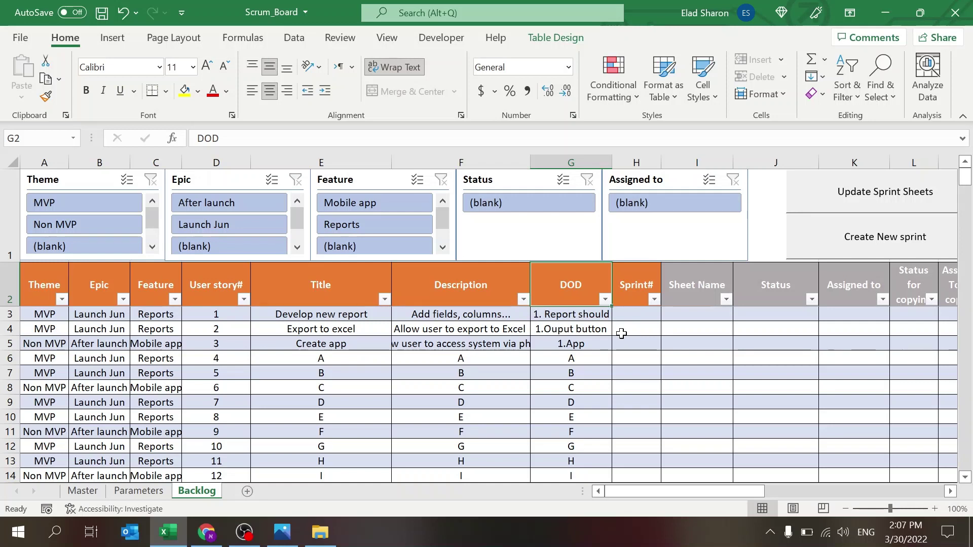
# - Create a new sprint from the Backlog sheet and view the generated sprint sheet
pyautogui.click(822, 244)
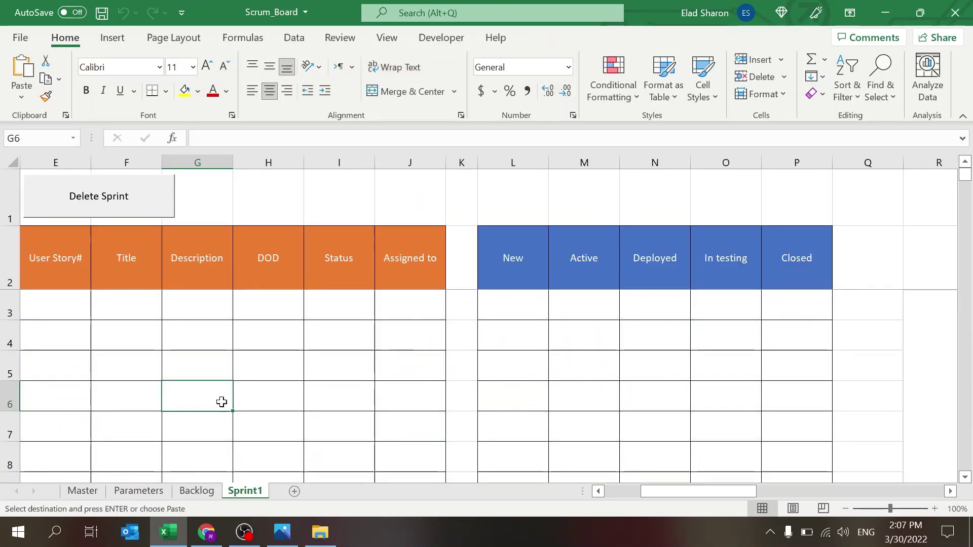
pyautogui.click(86, 490)
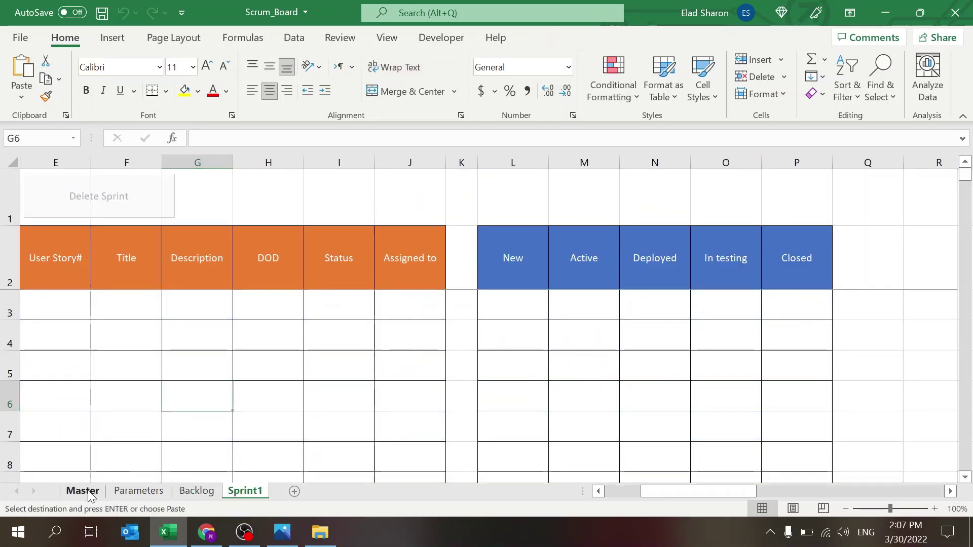
pyautogui.click(248, 491)
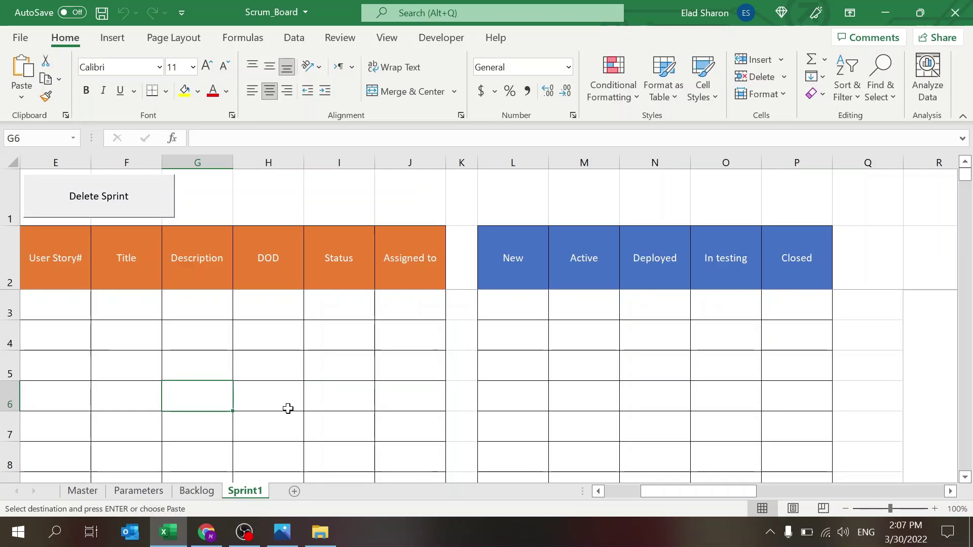
# - On the Backlog sheet, set the sprint number of user stories 1 and 2 to 1
pyautogui.click(197, 491)
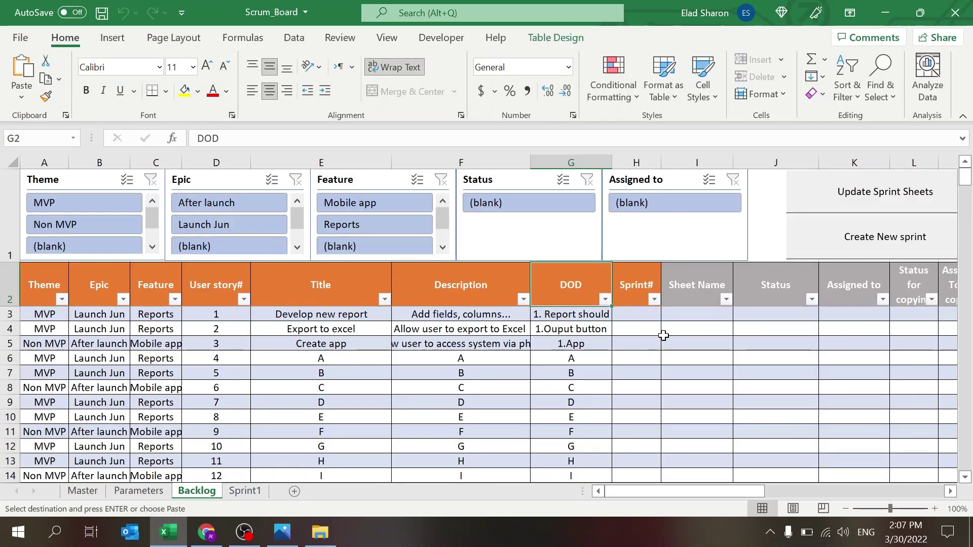
pyautogui.click(642, 305)
pyautogui.click(647, 315)
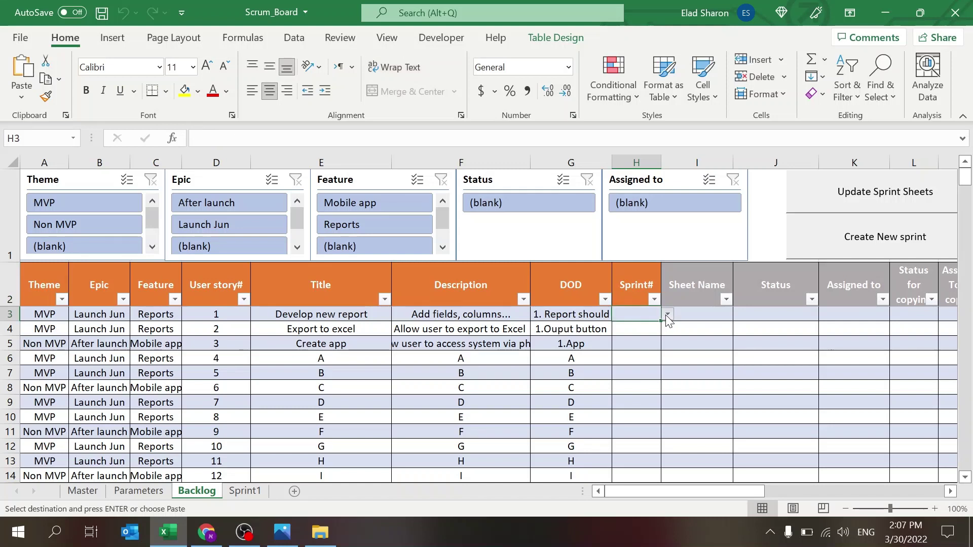
pyautogui.click(667, 314)
pyautogui.click(649, 327)
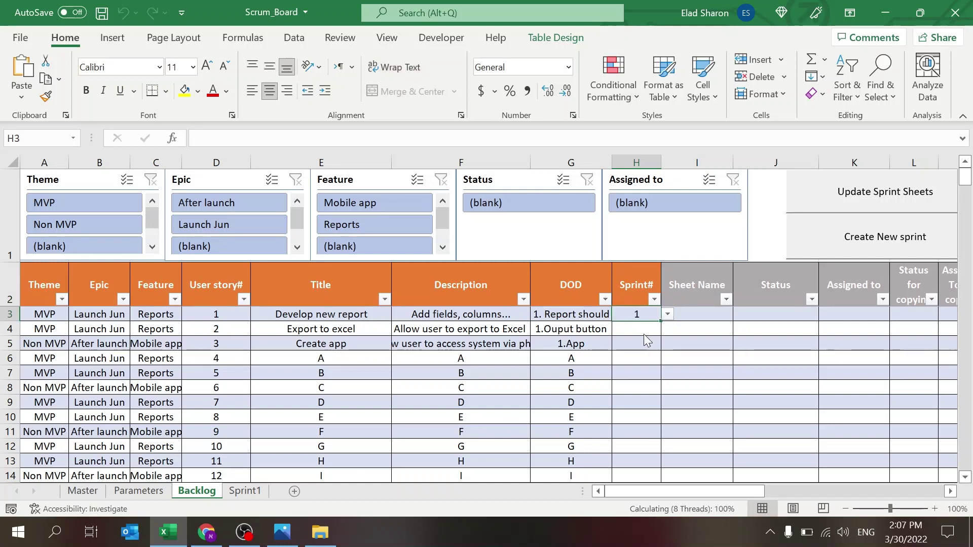
pyautogui.click(654, 330)
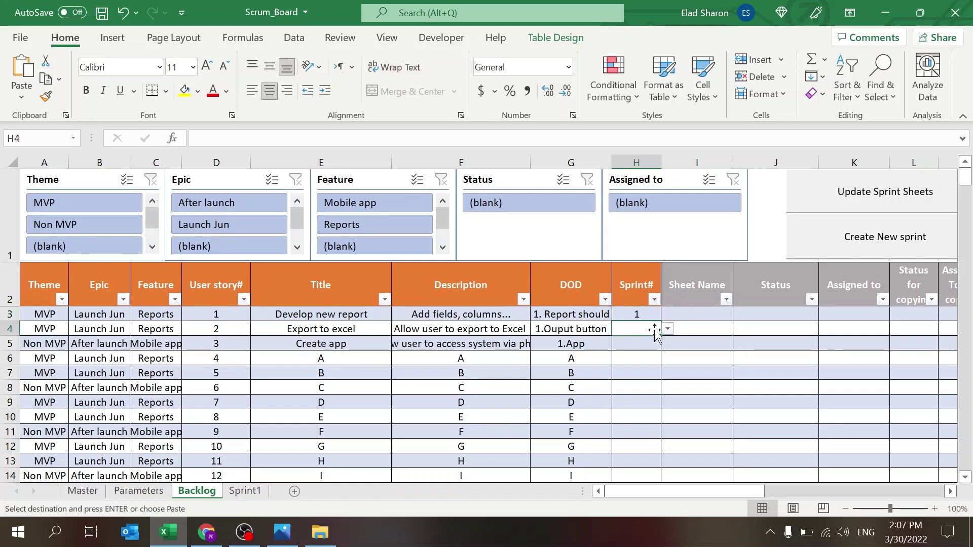
pyautogui.press('Return')
# - Set the sprint number of user stories 3 to 6 to 1 in backlog rows 5 to 8
pyautogui.click(647, 346)
pyautogui.write('1')
pyautogui.press('Return')
pyautogui.write('1')
pyautogui.press('Return')
pyautogui.write('1')
pyautogui.press('Return')
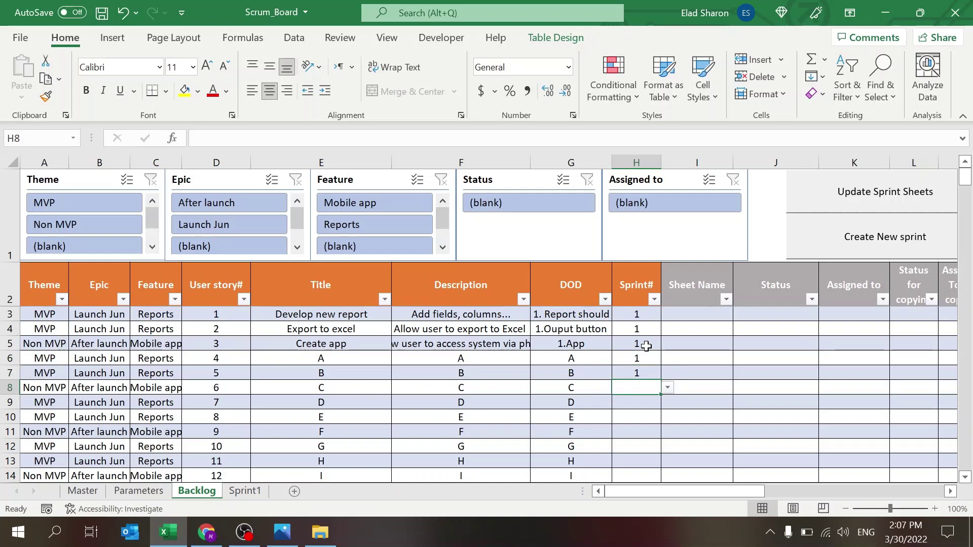
pyautogui.write('1')
pyautogui.hotkey('ctrl', 'Return')
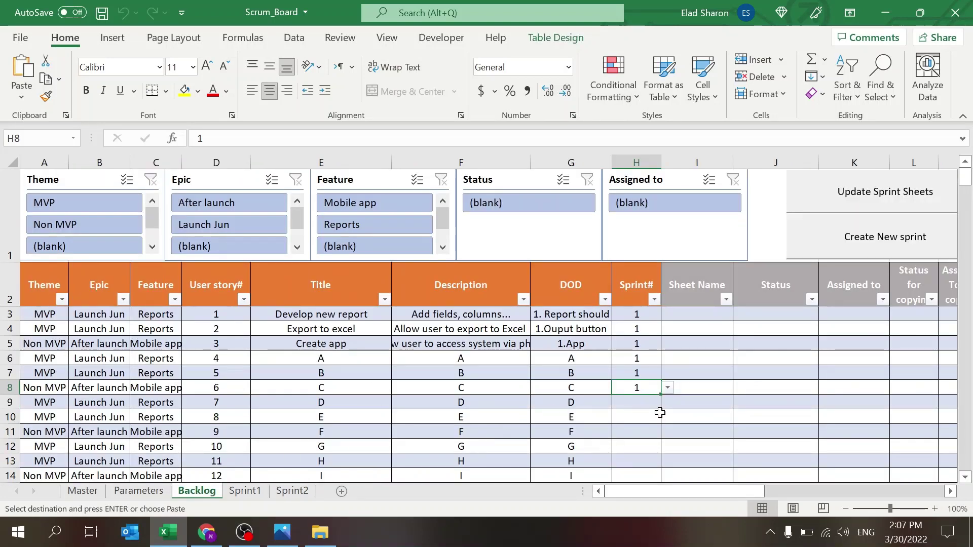
# - Check the sheet names and sprint numbers listed on the Parameters sheet
pyautogui.click(651, 403)
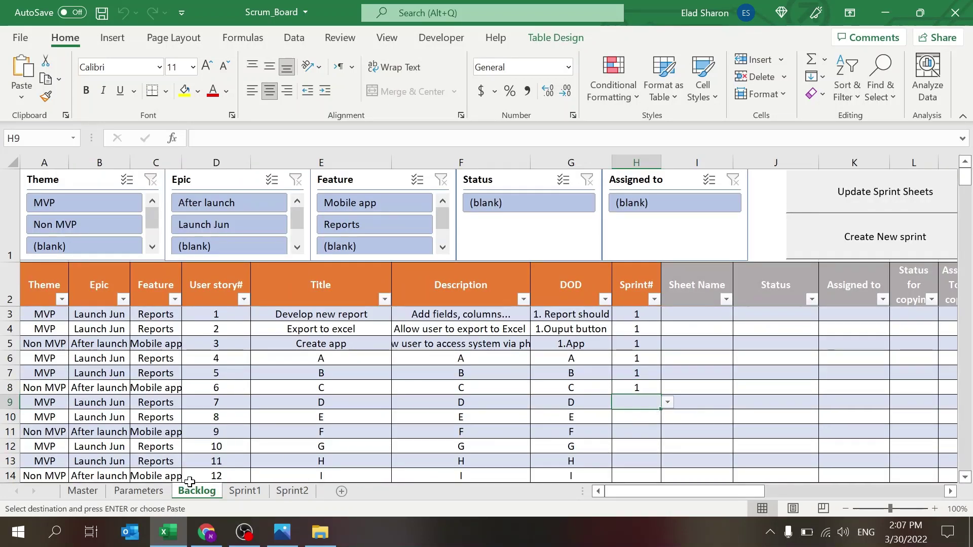
pyautogui.click(158, 491)
pyautogui.click(315, 290)
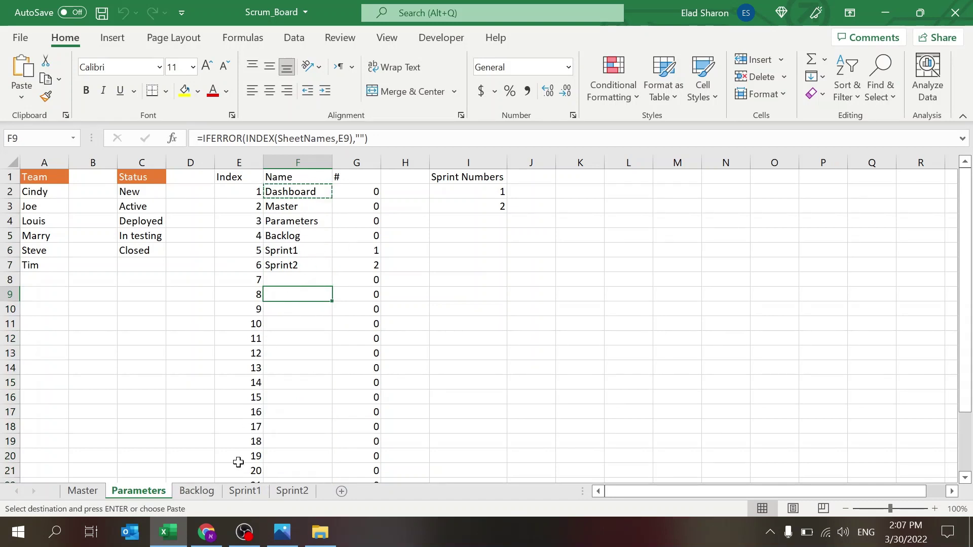
# - Back on the Backlog sheet, set the sprint number of user stories 7 to 10 to 2 and clear that of story 11
pyautogui.click(203, 491)
pyautogui.press('Return')
pyautogui.write('2')
pyautogui.press('Return')
pyautogui.write('2')
pyautogui.press('Return')
pyautogui.write('2')
pyautogui.press('Return')
pyautogui.press('Return')
pyautogui.press('Up')
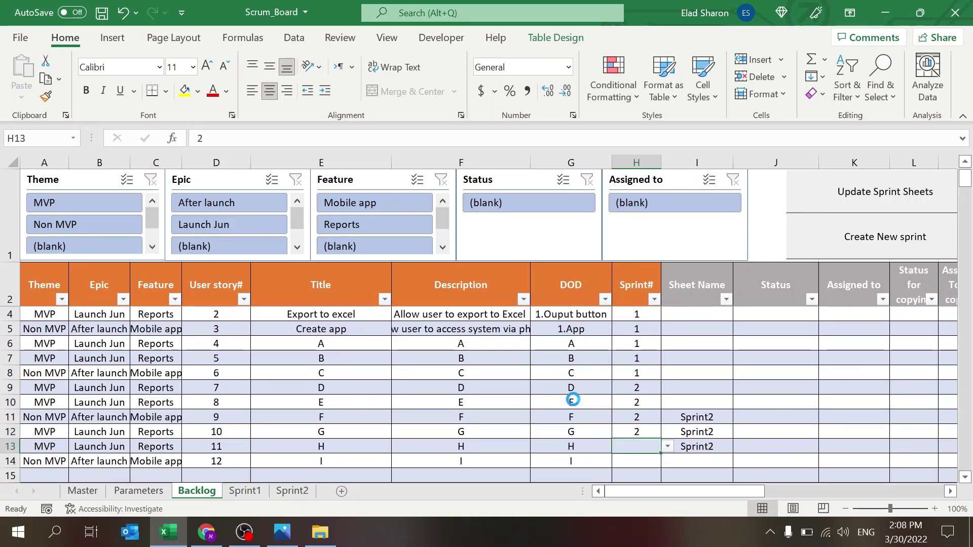
pyautogui.press('Delete')
# - Copy the Sheet Name formula from backlog row 11 into the blank Sheet Name cells in rows 3 to 10
pyautogui.press('Right')
pyautogui.press('Up')
pyautogui.press('Up')
pyautogui.press('Up')
pyautogui.press('Up')
pyautogui.press('Up')
pyautogui.press('Up')
pyautogui.press('Up')
pyautogui.press('Up')
pyautogui.press('Up')
pyautogui.press('Up')
pyautogui.press('Up')
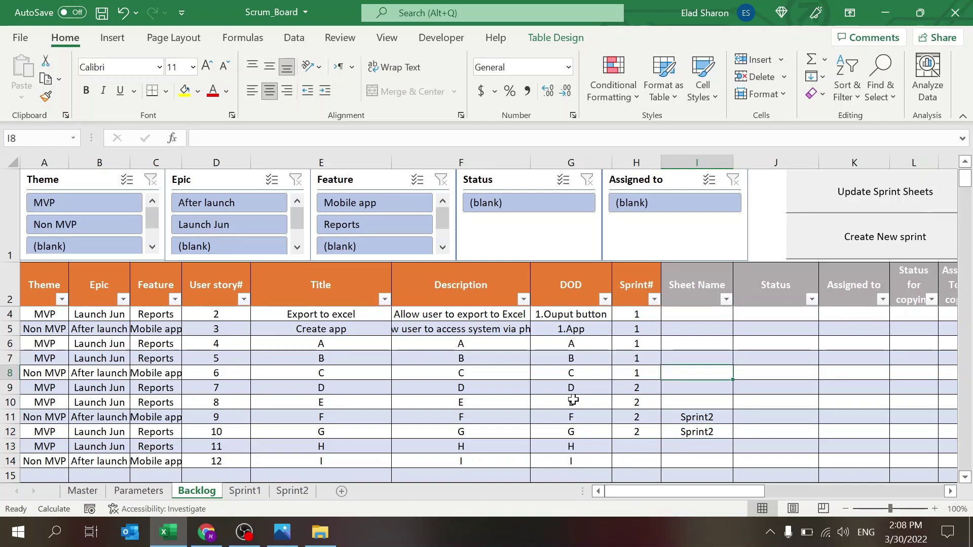
pyautogui.press('Down')
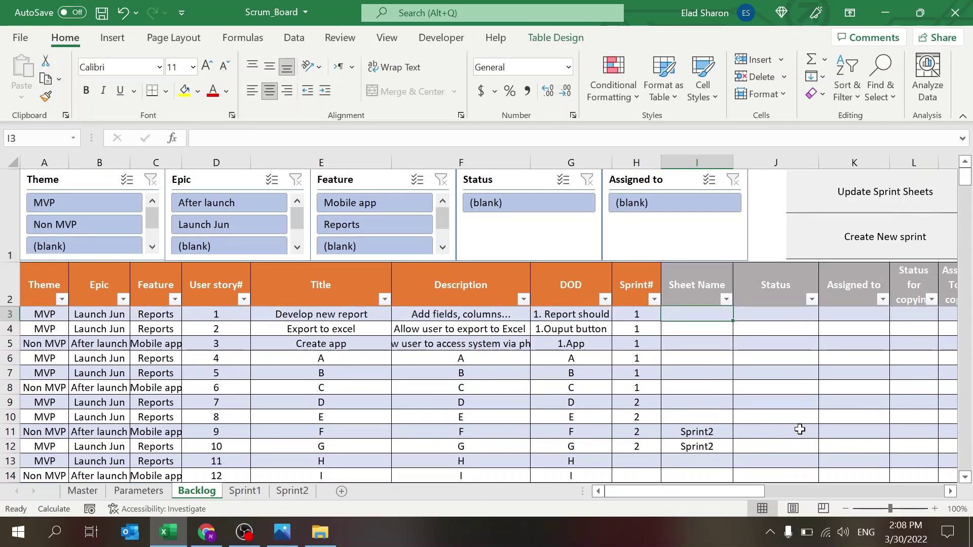
pyautogui.click(808, 374)
pyautogui.click(707, 420)
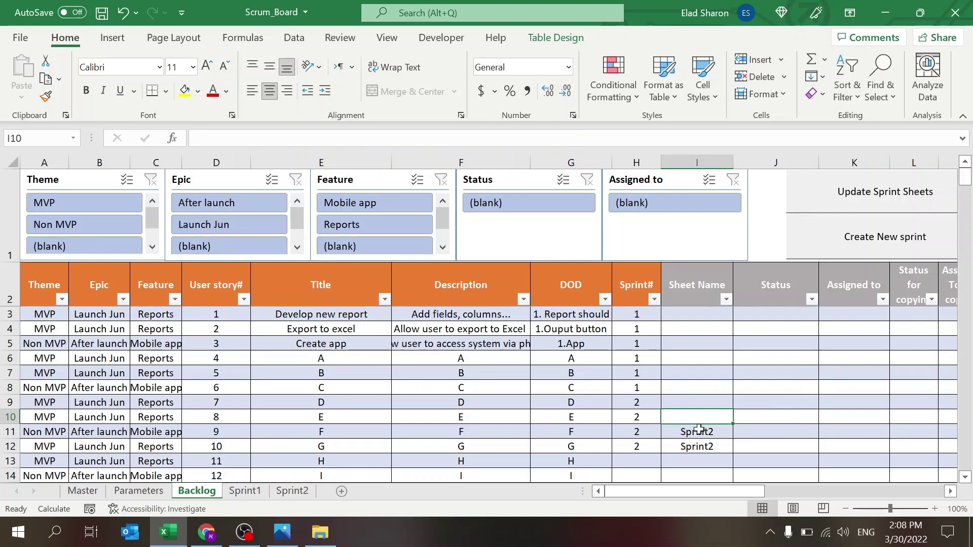
pyautogui.click(699, 430)
pyautogui.hotkey('ctrl', 'c')
pyautogui.moveTo(716, 314); pyautogui.dragTo(696, 412)
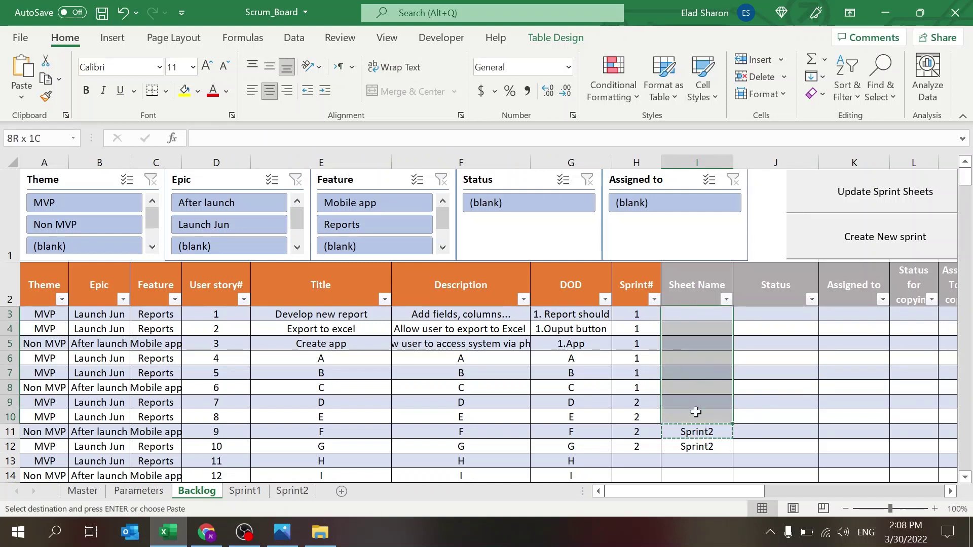
pyautogui.hotkey('ctrl', 'v')
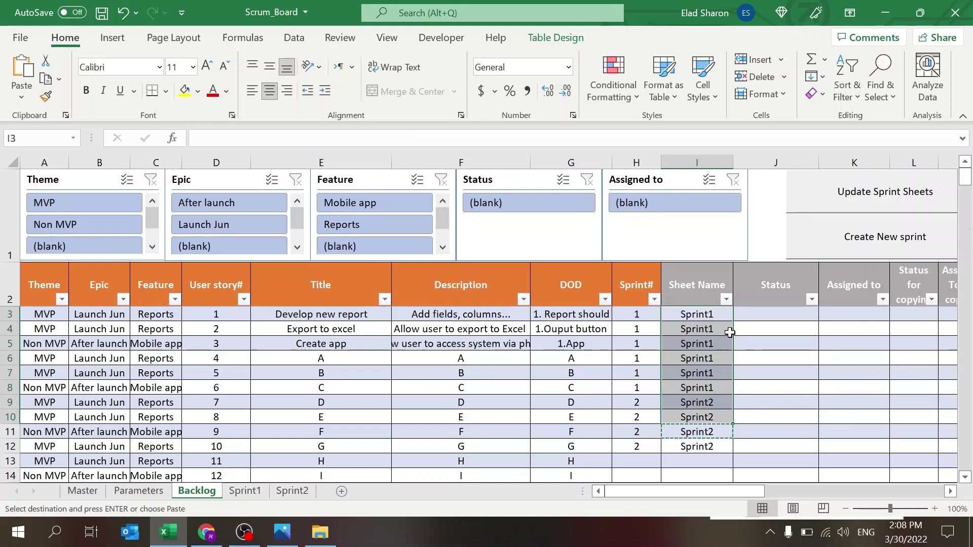
# - Examine the formulas in the Sheet Name, Status and Assigned to columns for user story 4
pyautogui.click(730, 332)
pyautogui.click(692, 361)
pyautogui.press('Escape')
pyautogui.press('Right')
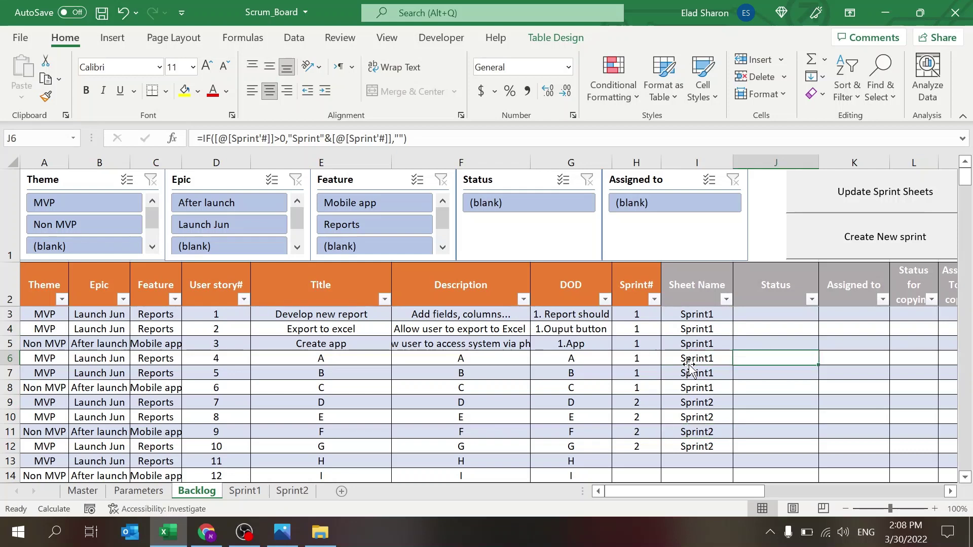
pyautogui.press('Right')
pyautogui.press('Right')
pyautogui.press('Left')
pyautogui.press('Left')
pyautogui.scroll(-6, 689, 364)
pyautogui.scroll(6, 688, 364)
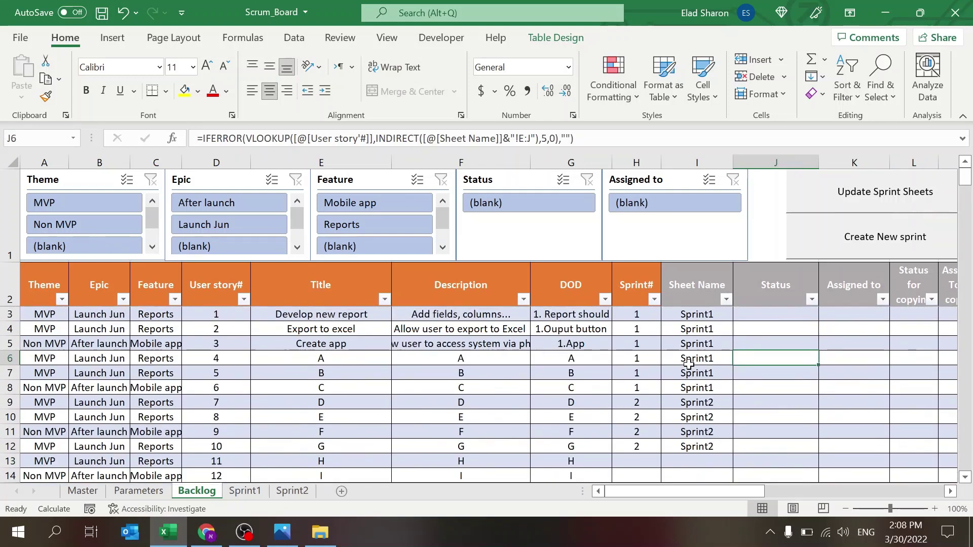
# - Set the sprint number of user stories 11 and 12 to 1 in backlog rows 13 and 14
pyautogui.click(630, 461)
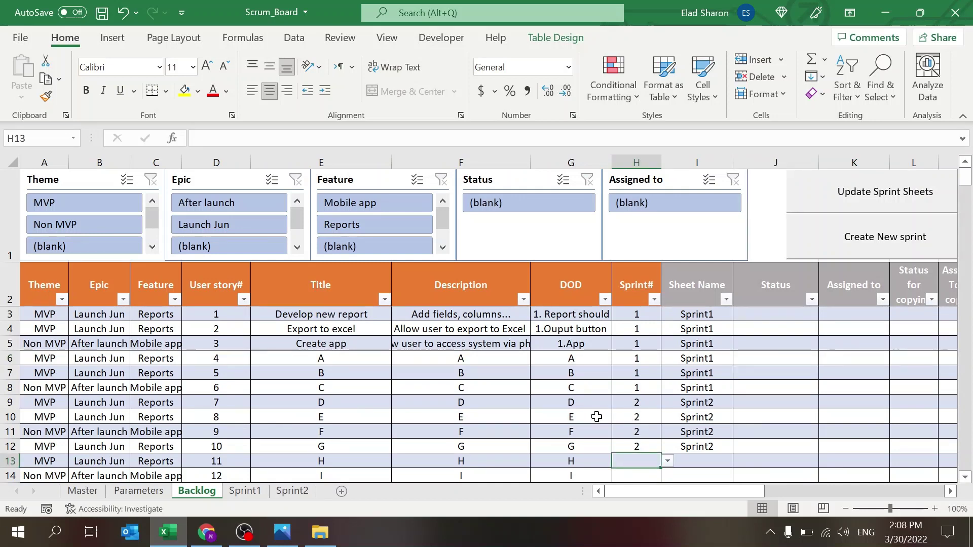
pyautogui.write('1')
pyautogui.press('Return')
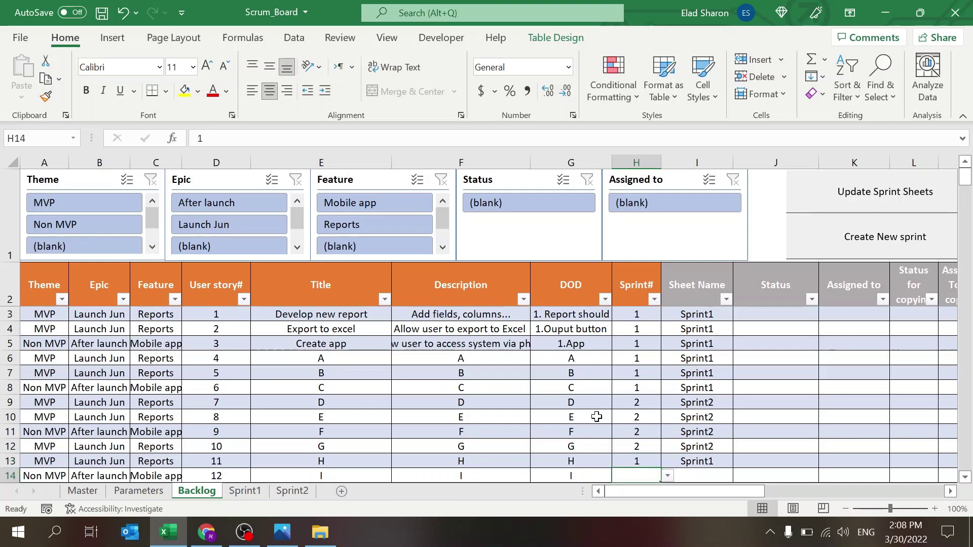
pyautogui.press('Up')
pyautogui.press('Up')
pyautogui.press('Up')
pyautogui.scroll(1, 597, 417)
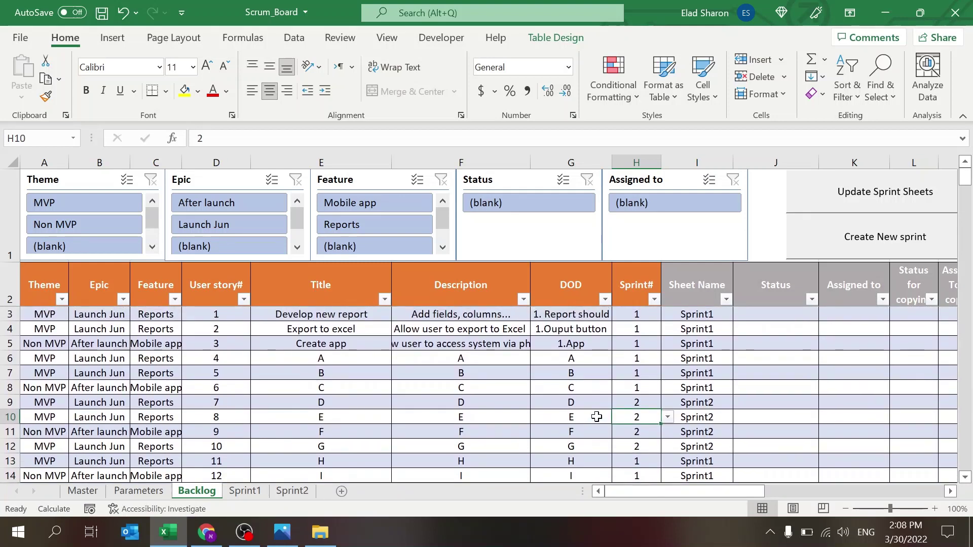
# - Check the empty Sprint1 and Sprint2 sheets and the Backlog's Sheet Name formula, and update the sprint sheets from the Backlog
pyautogui.click(239, 490)
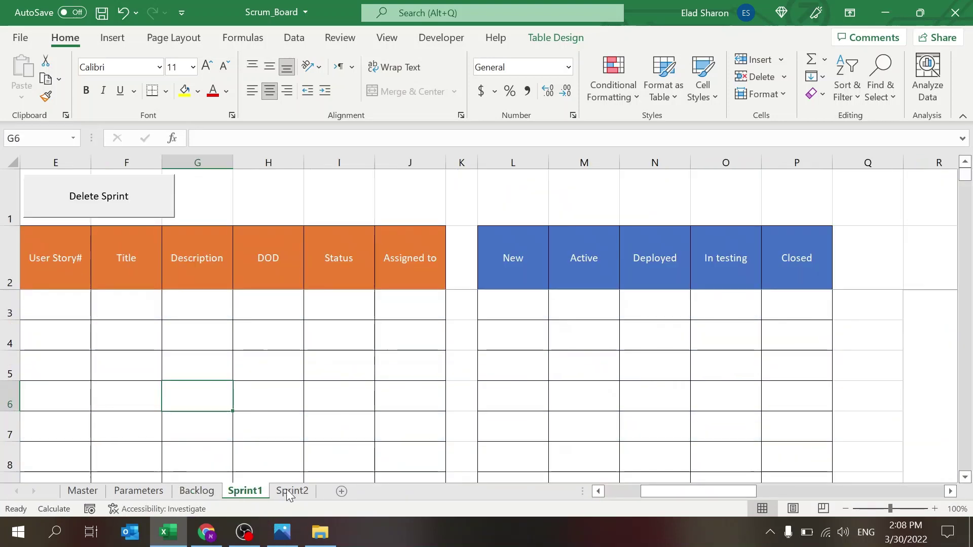
pyautogui.click(291, 490)
pyautogui.click(197, 491)
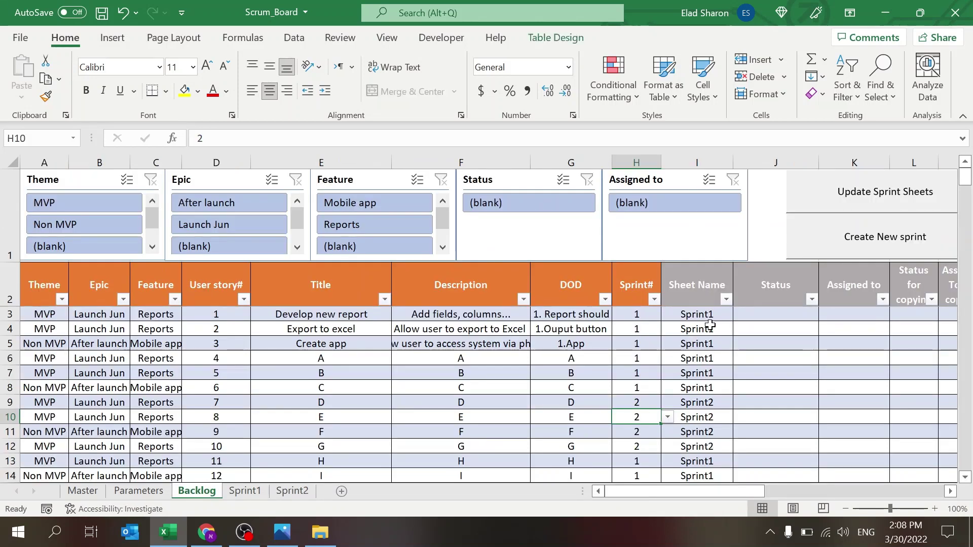
pyautogui.click(697, 329)
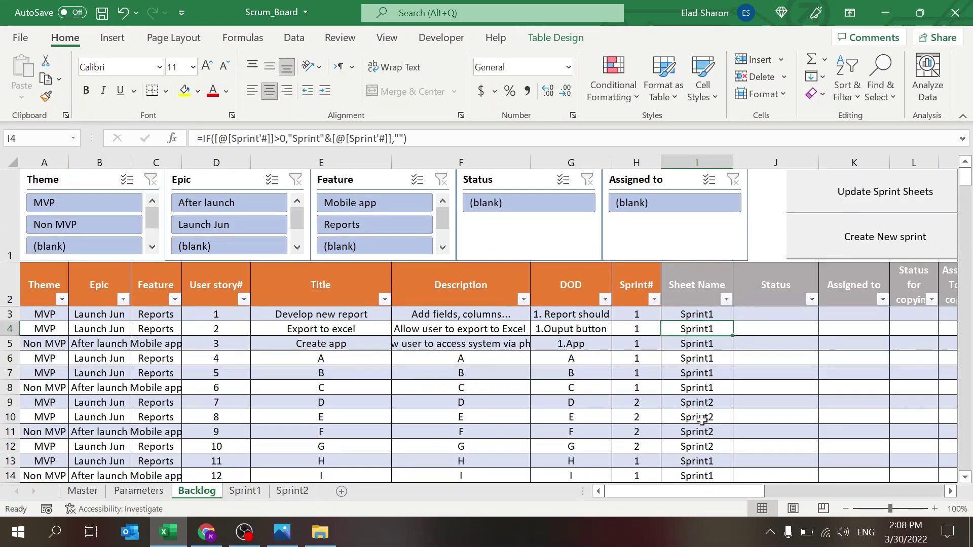
pyautogui.click(841, 211)
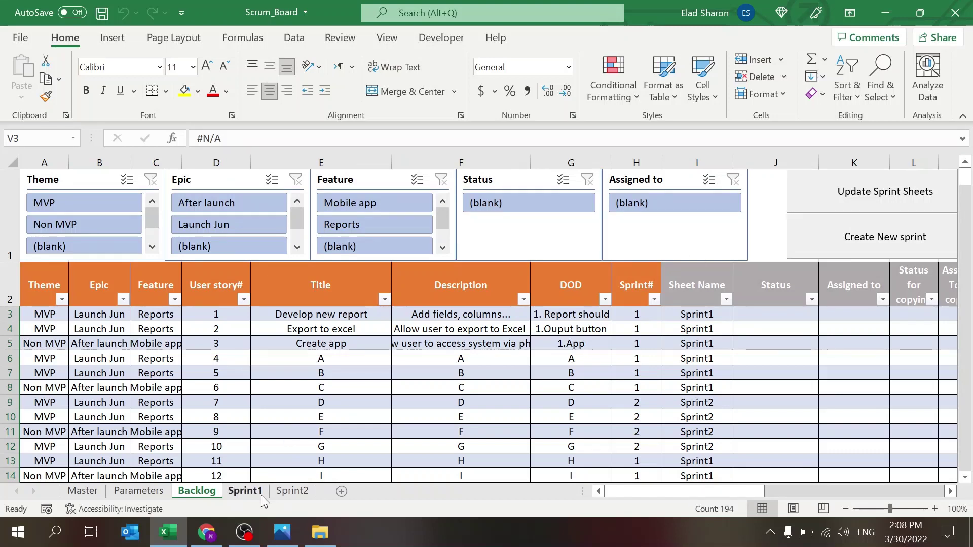
# - Review the user stories on the Sprint1 sheet and fit the Title, Description and DOD columns to their contents
pyautogui.click(257, 497)
pyautogui.click(274, 395)
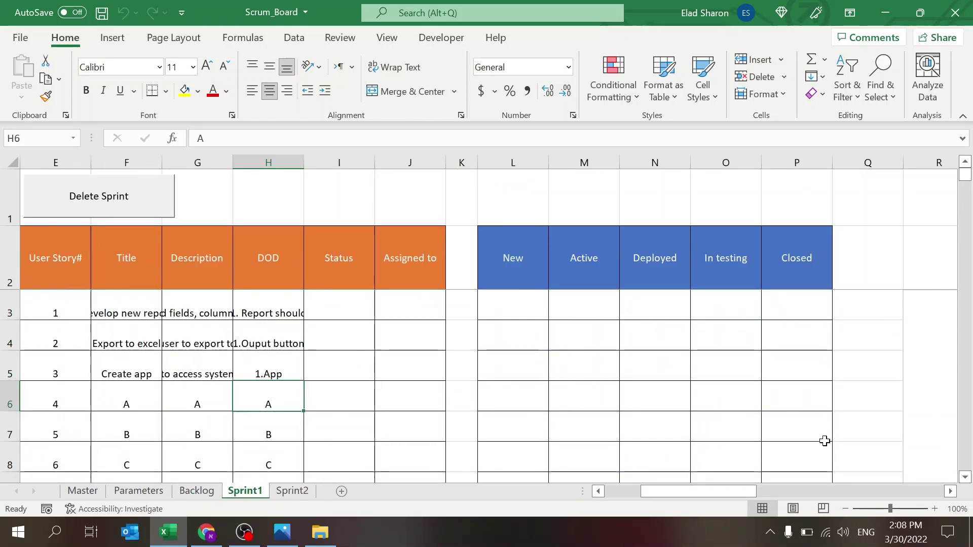
pyautogui.click(965, 477)
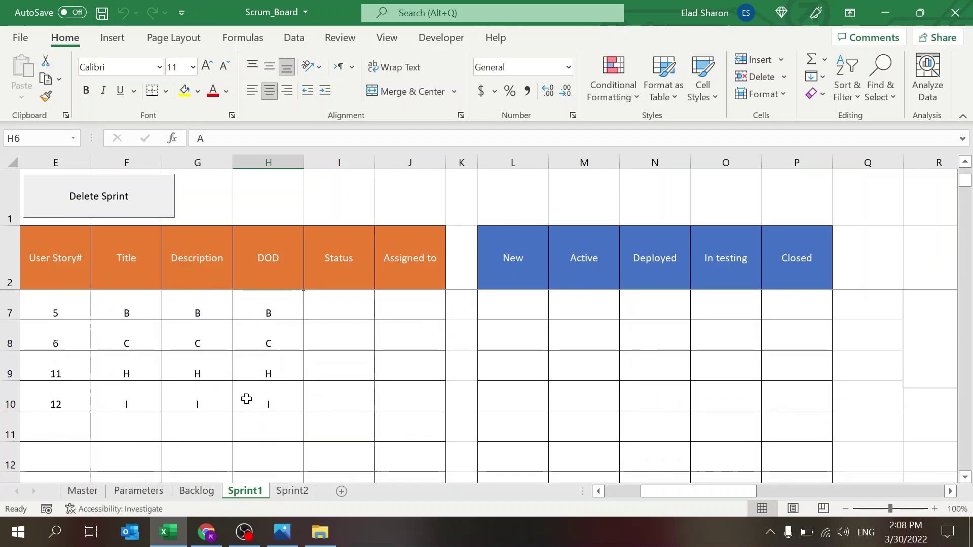
pyautogui.click(352, 258)
pyautogui.press('Down')
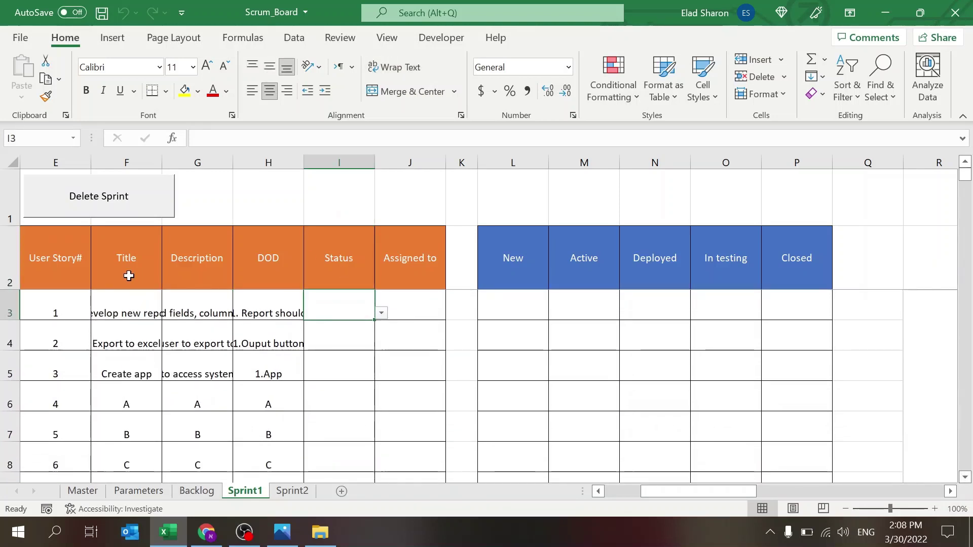
pyautogui.moveTo(139, 163); pyautogui.dragTo(306, 163)
pyautogui.doubleClick(307, 163)
pyautogui.click(350, 332)
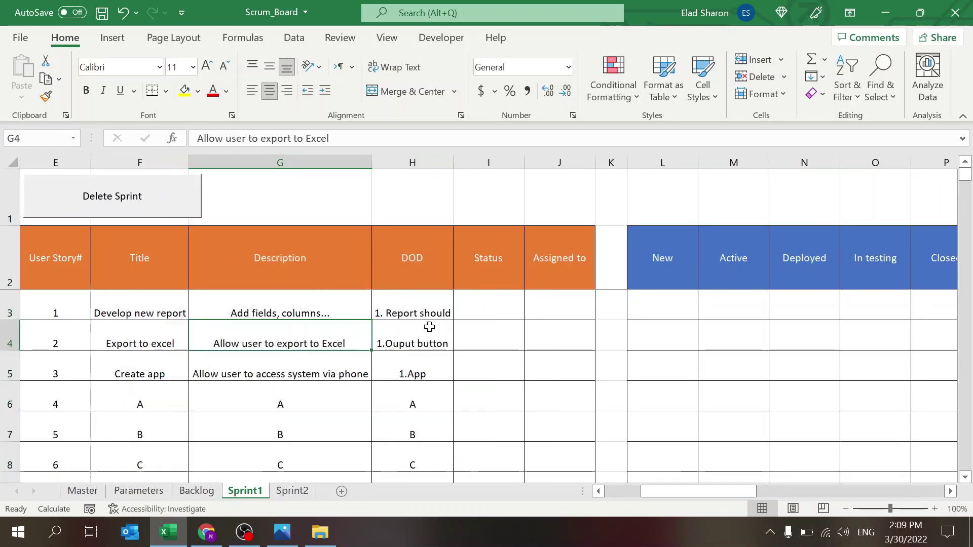
# - Examine the Status and Team lists on the Parameters sheet that feed the Sprint1 Status and Assigned to columns
pyautogui.click(507, 299)
pyautogui.click(515, 373)
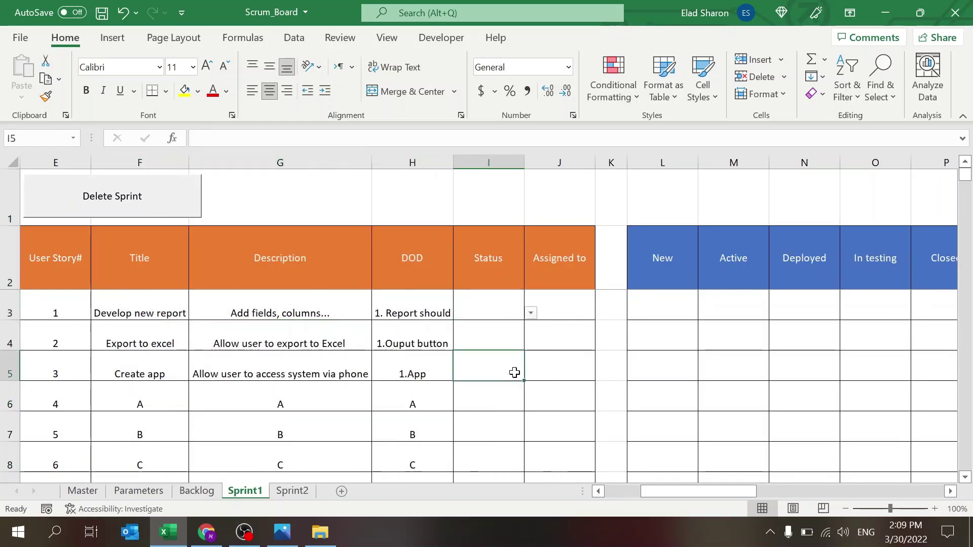
pyautogui.click(507, 313)
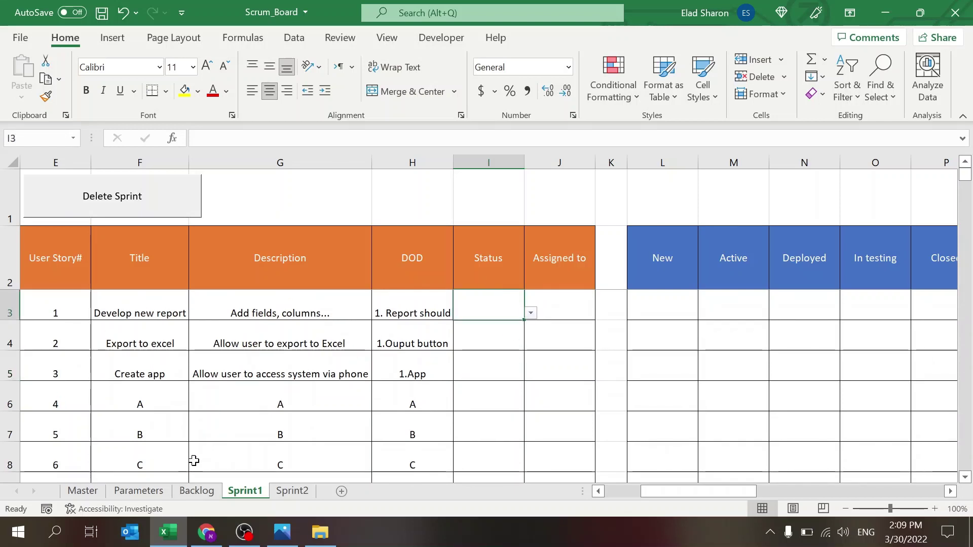
pyautogui.click(157, 509)
pyautogui.click(956, 171)
pyautogui.click(142, 481)
pyautogui.click(138, 491)
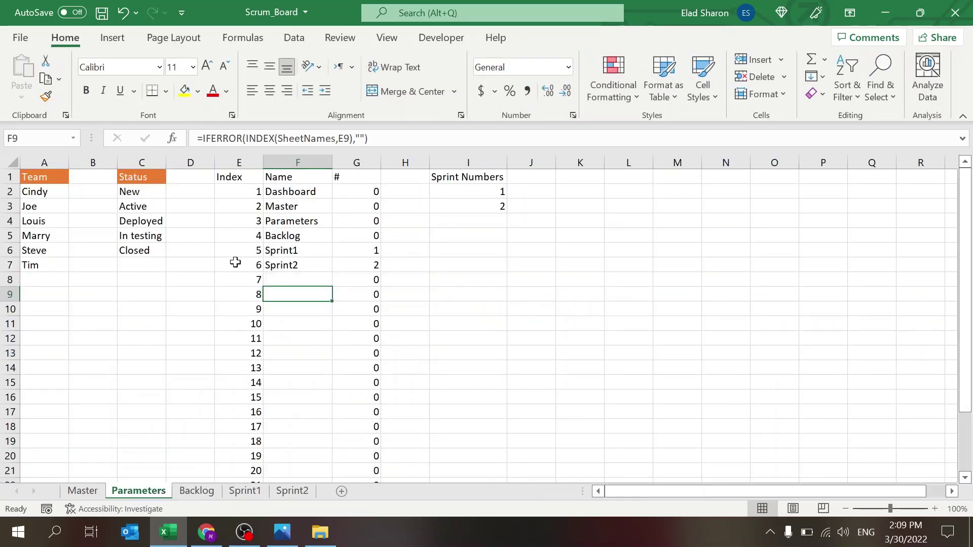
pyautogui.moveTo(136, 192); pyautogui.dragTo(145, 253)
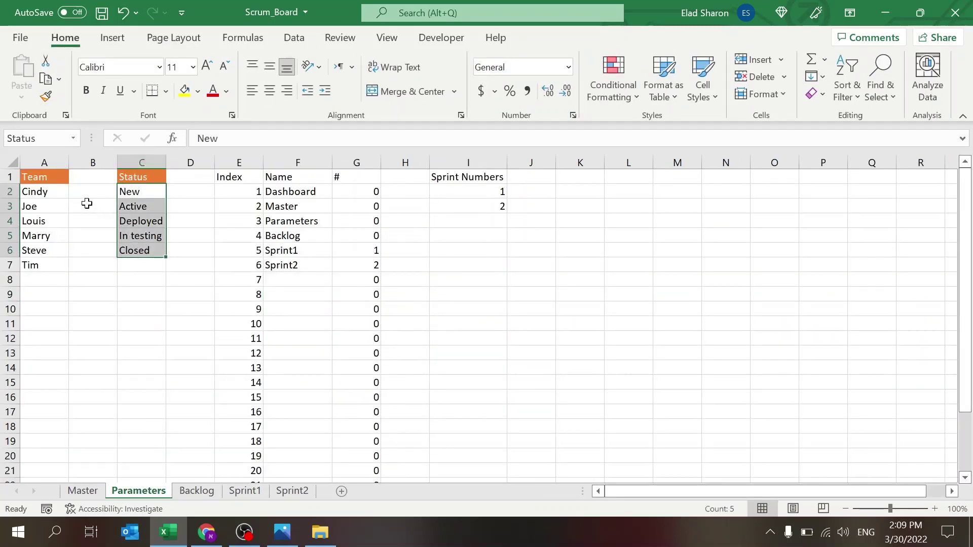
pyautogui.click(59, 187)
pyautogui.moveTo(59, 187); pyautogui.dragTo(47, 280)
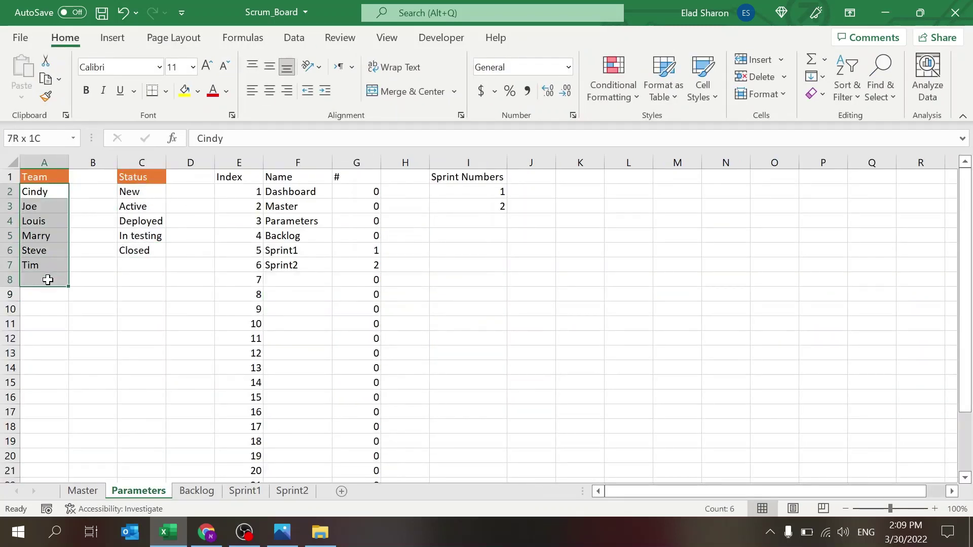
pyautogui.click(182, 480)
# - On the Sprint1 sheet, set the status of user story 1 to New and of user story 2 to Active
pyautogui.click(245, 491)
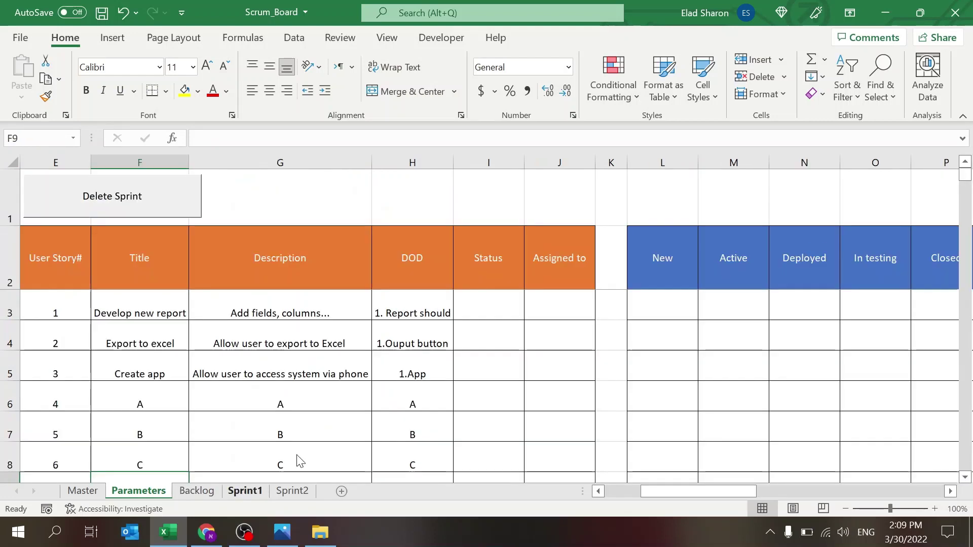
pyautogui.click(500, 318)
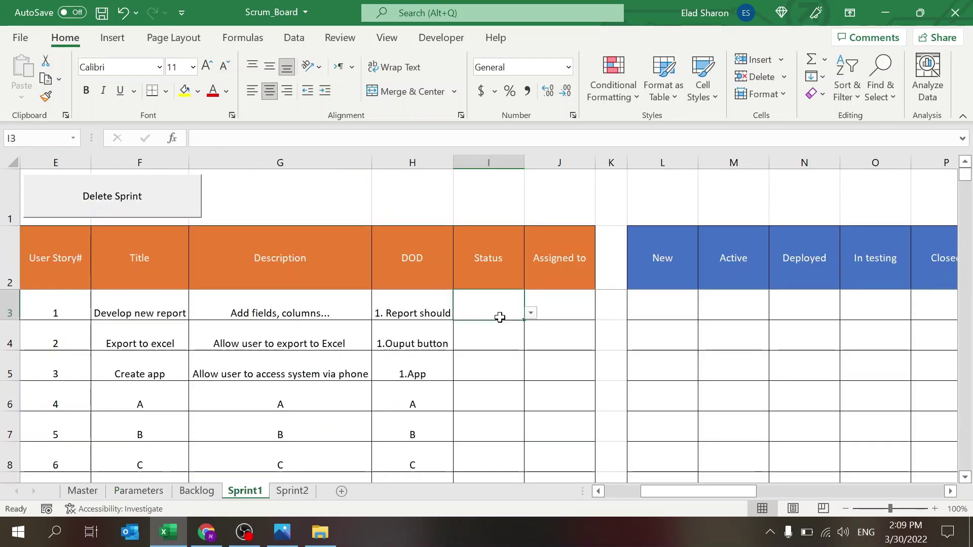
pyautogui.click(530, 313)
pyautogui.click(507, 332)
pyautogui.click(505, 341)
pyautogui.click(530, 343)
pyautogui.click(519, 370)
# - Assign user stories 1 and 2 to the first and second team members in the list, and clear story 1's assignee again
pyautogui.click(558, 311)
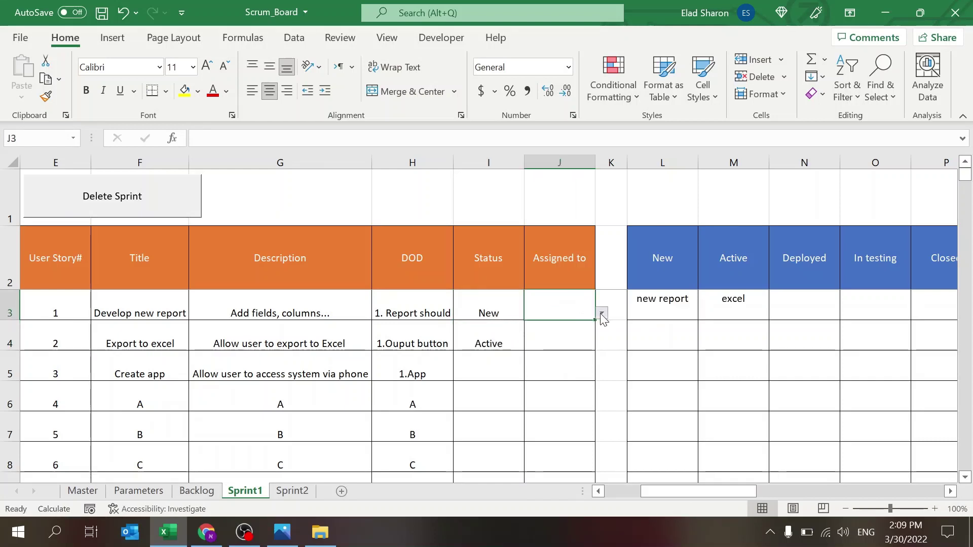
pyautogui.click(602, 313)
pyautogui.click(577, 332)
pyautogui.click(569, 341)
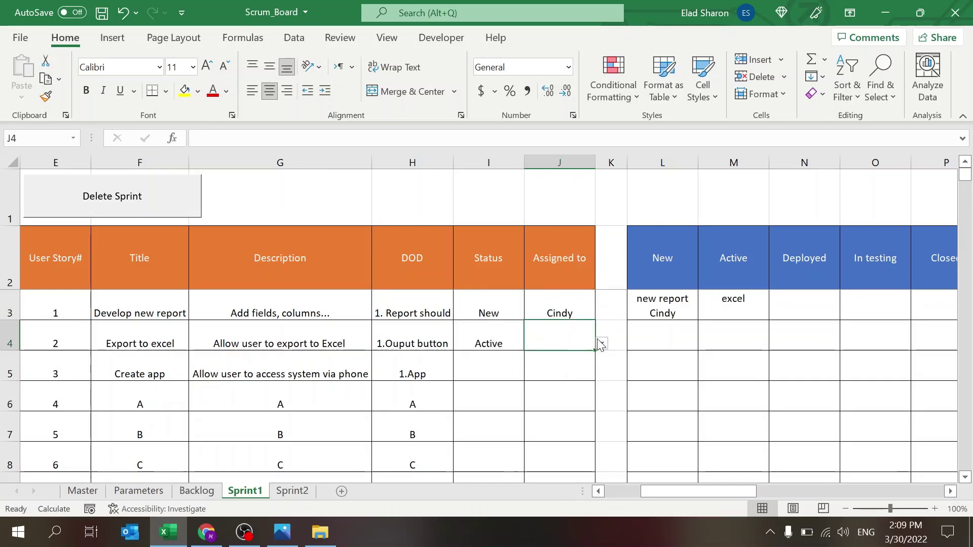
pyautogui.click(601, 343)
pyautogui.click(557, 367)
pyautogui.click(556, 293)
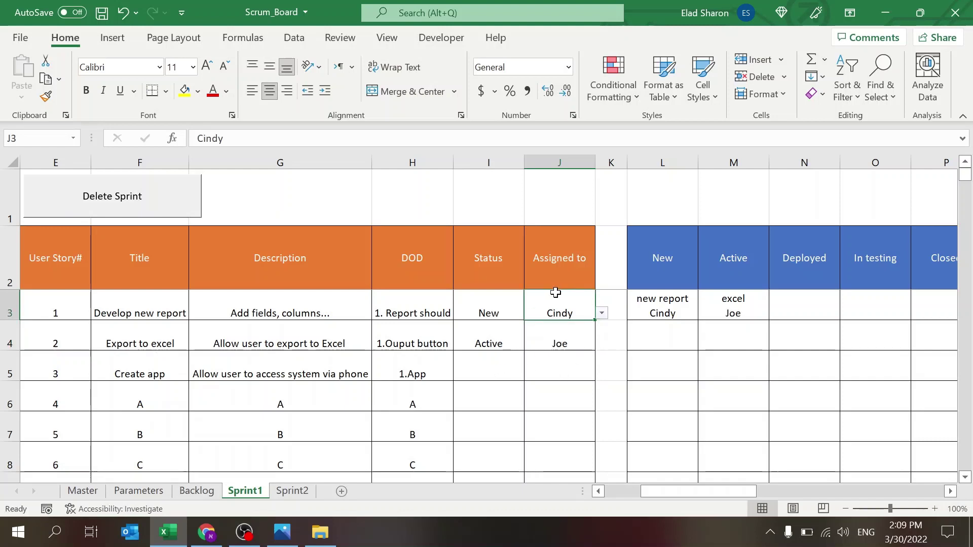
pyautogui.press('Delete')
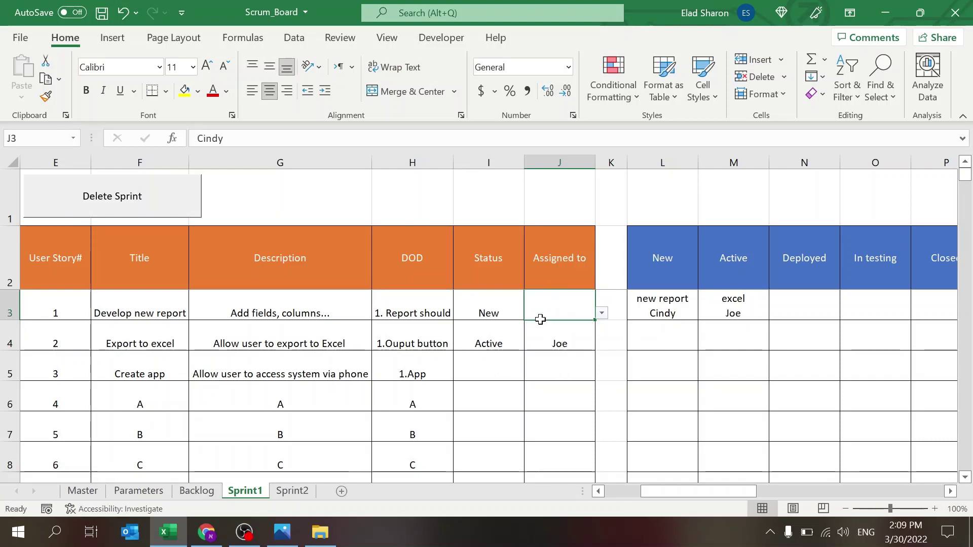
# - Set the status of user story 3 to Active and of user stories 4 and 5 to Deployed
pyautogui.click(522, 358)
pyautogui.click(531, 374)
pyautogui.click(515, 400)
pyautogui.click(519, 406)
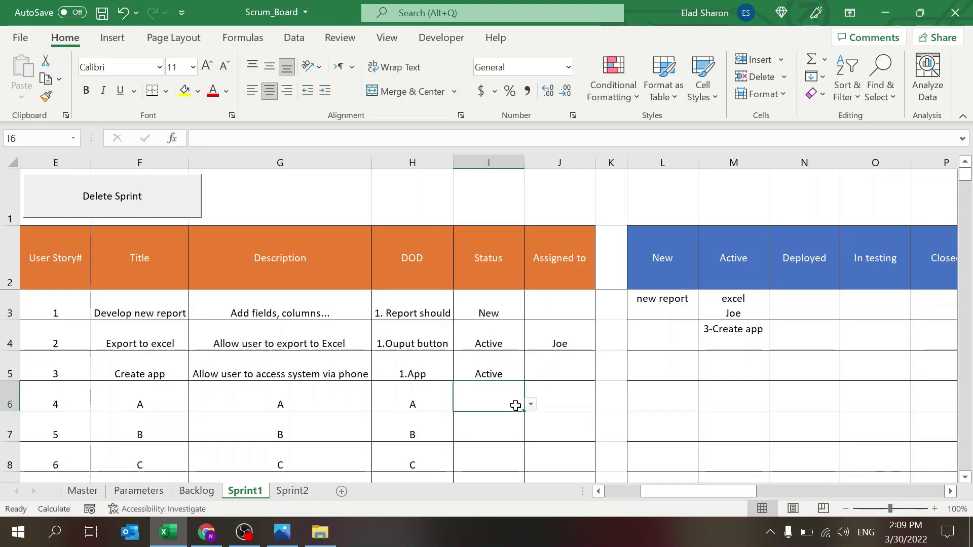
pyautogui.click(494, 439)
pyautogui.click(517, 433)
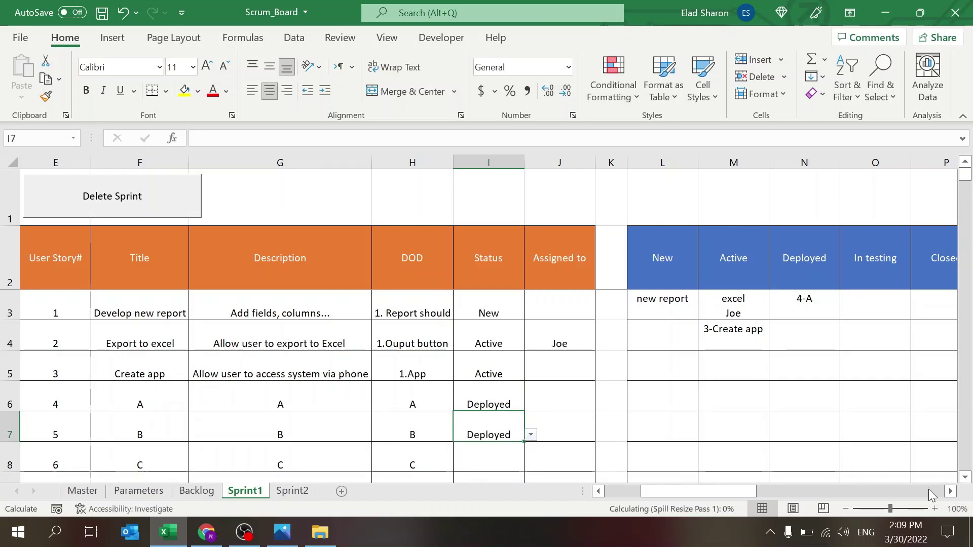
# - Set the status of user stories 6 and 11 to In testing and of user story 12 to Active
pyautogui.click(964, 478)
pyautogui.click(964, 478)
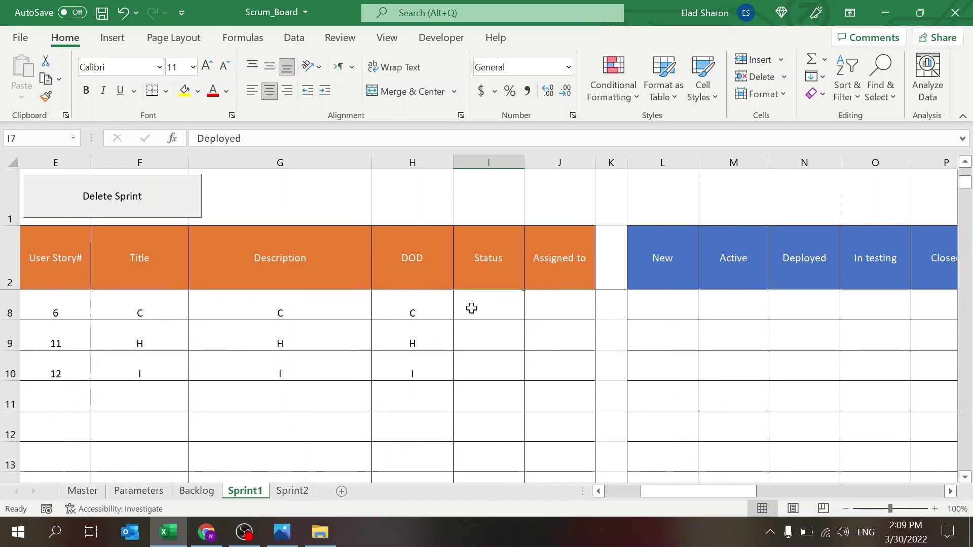
pyautogui.click(487, 310)
pyautogui.click(531, 313)
pyautogui.click(512, 343)
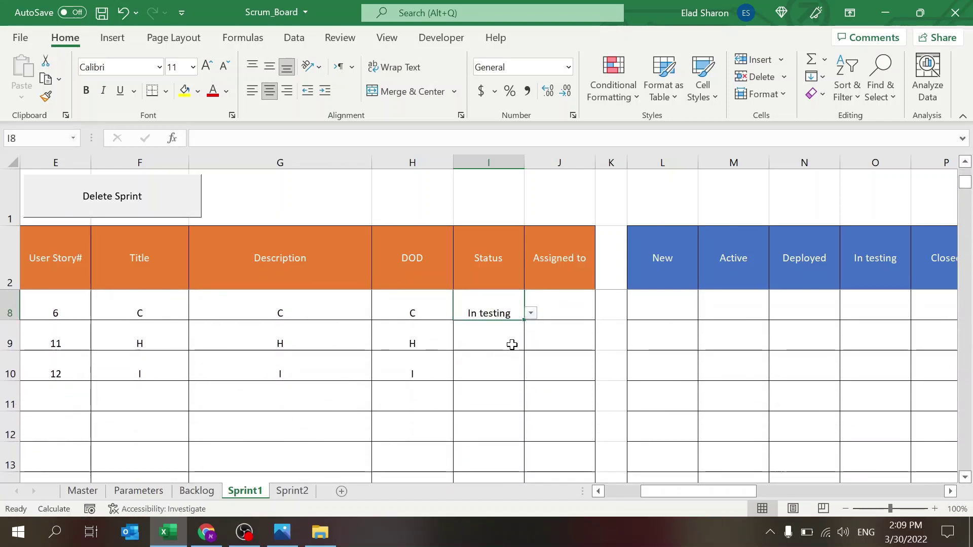
pyautogui.click(512, 344)
pyautogui.click(530, 343)
pyautogui.click(494, 384)
pyautogui.click(513, 373)
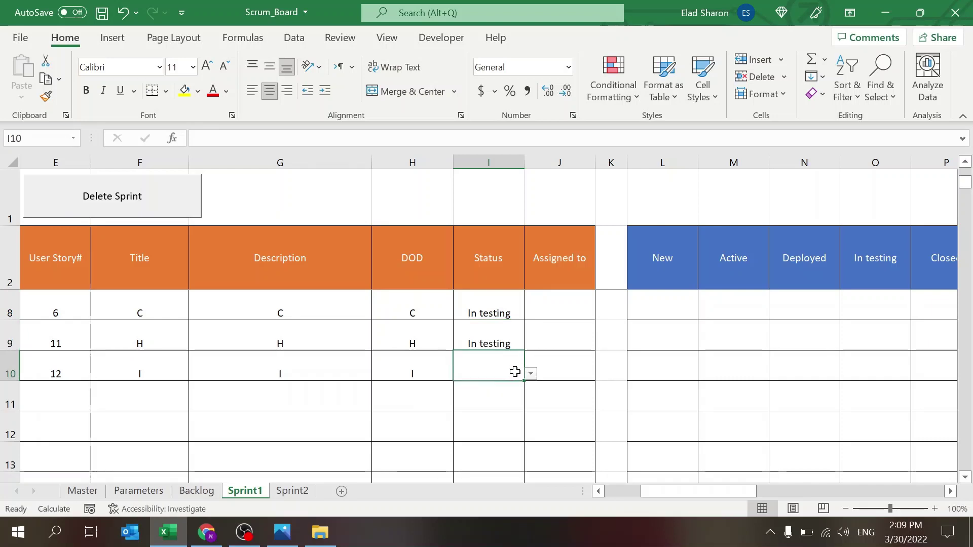
pyautogui.click(530, 375)
pyautogui.click(480, 402)
# - Assign user stories 11 and 12 to the third team member in the list and user story 6 to the last one
pyautogui.click(574, 351)
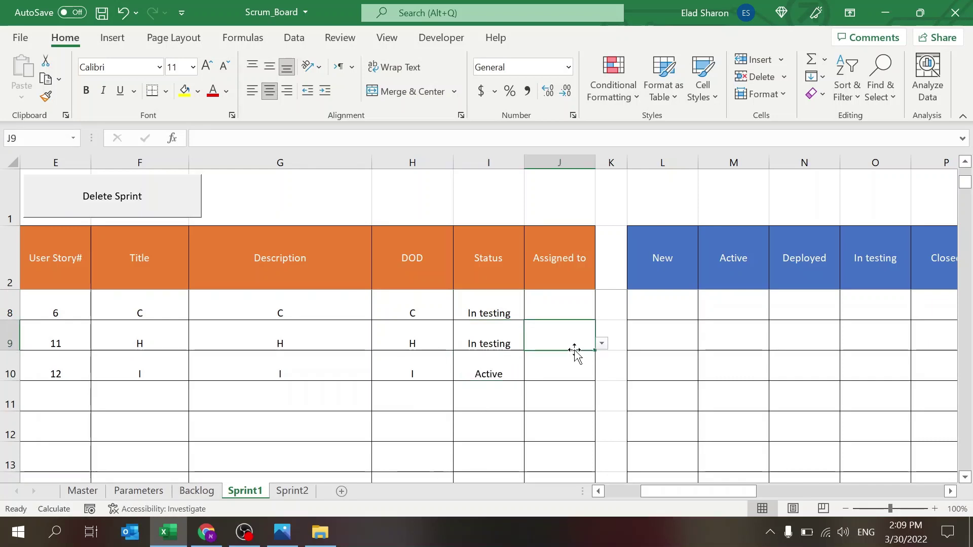
pyautogui.click(601, 344)
pyautogui.click(568, 373)
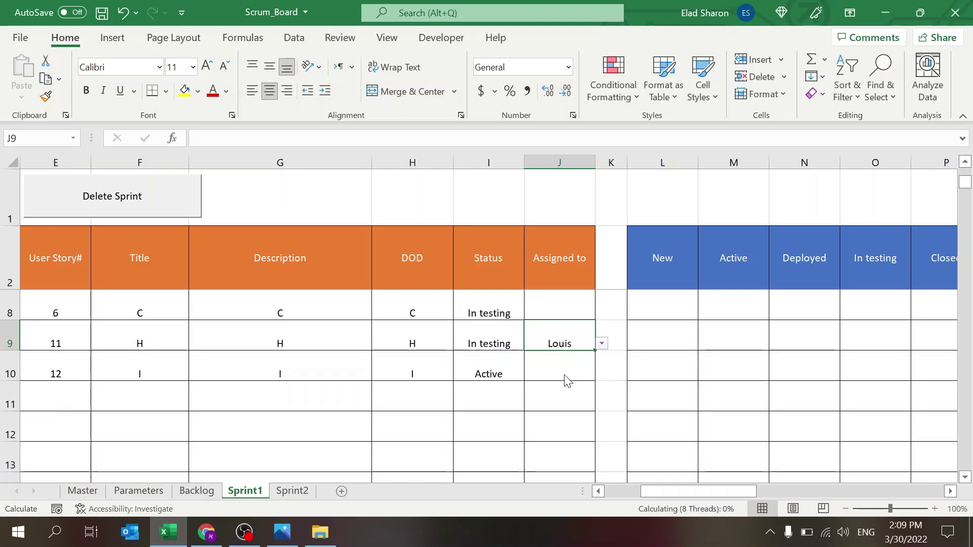
pyautogui.click(583, 378)
pyautogui.click(602, 374)
pyautogui.click(561, 412)
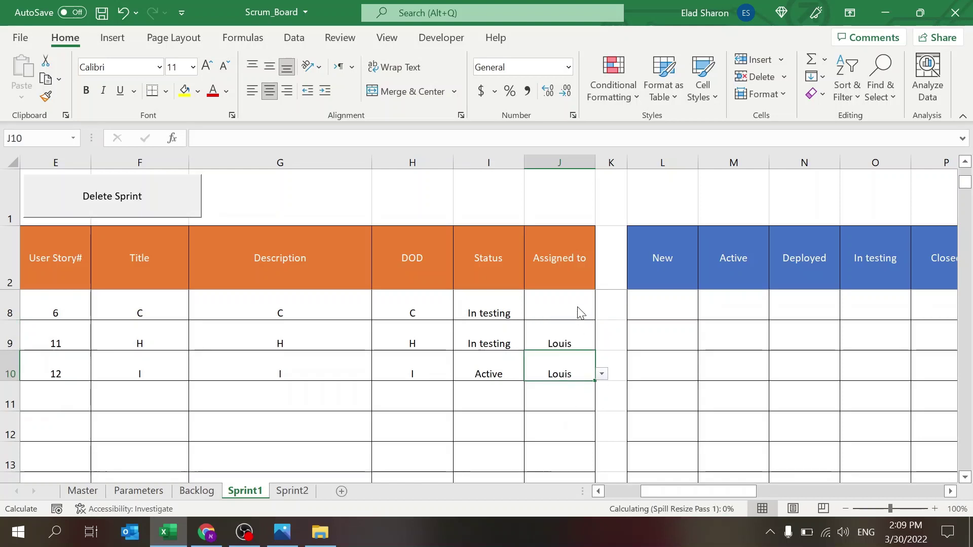
pyautogui.click(588, 313)
pyautogui.write('Tim')
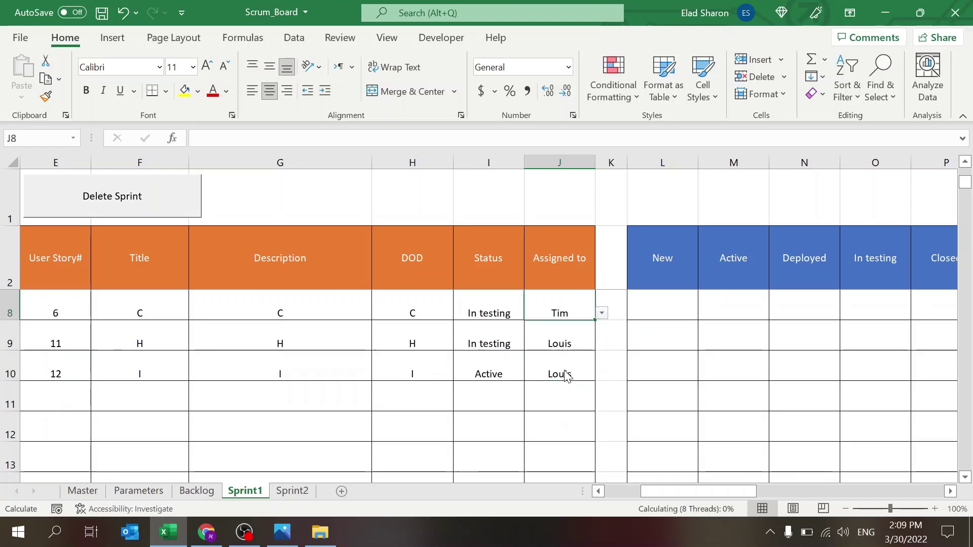
# - Assign user stories 3 and 5 to the fourth team member in the list and user story 4 to the fifth
pyautogui.press('Up')
pyautogui.press('Up')
pyautogui.press('Up')
pyautogui.press('Up')
pyautogui.press('Up')
pyautogui.press('Up')
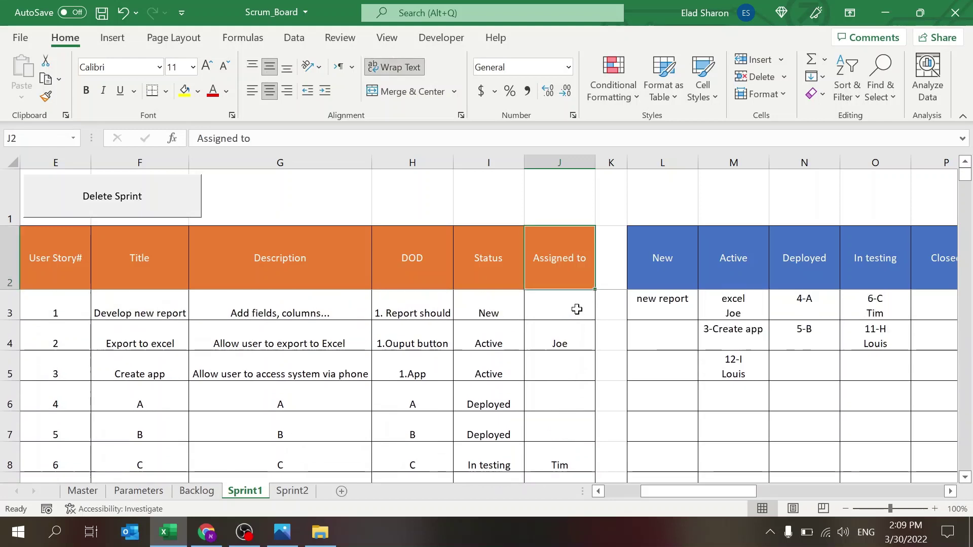
pyautogui.click(562, 366)
pyautogui.click(601, 374)
pyautogui.click(562, 414)
pyautogui.click(592, 404)
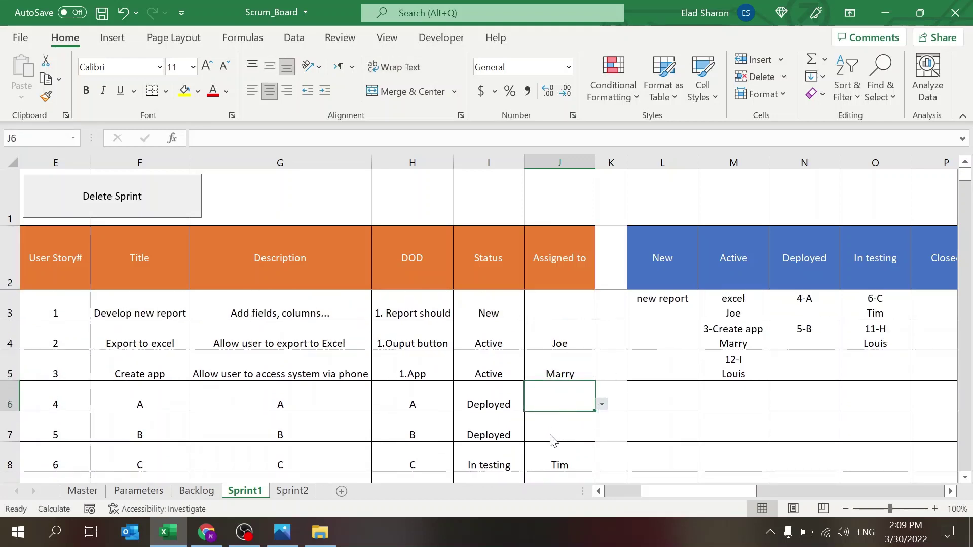
pyautogui.write('Steve')
pyautogui.hotkey('ctrl', 'Return')
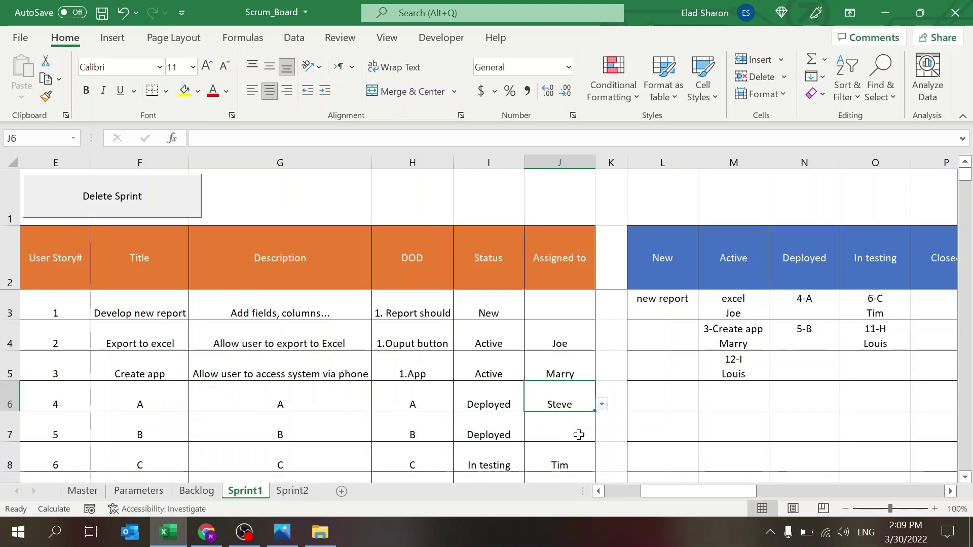
pyautogui.click(579, 435)
pyautogui.click(602, 435)
pyautogui.click(560, 383)
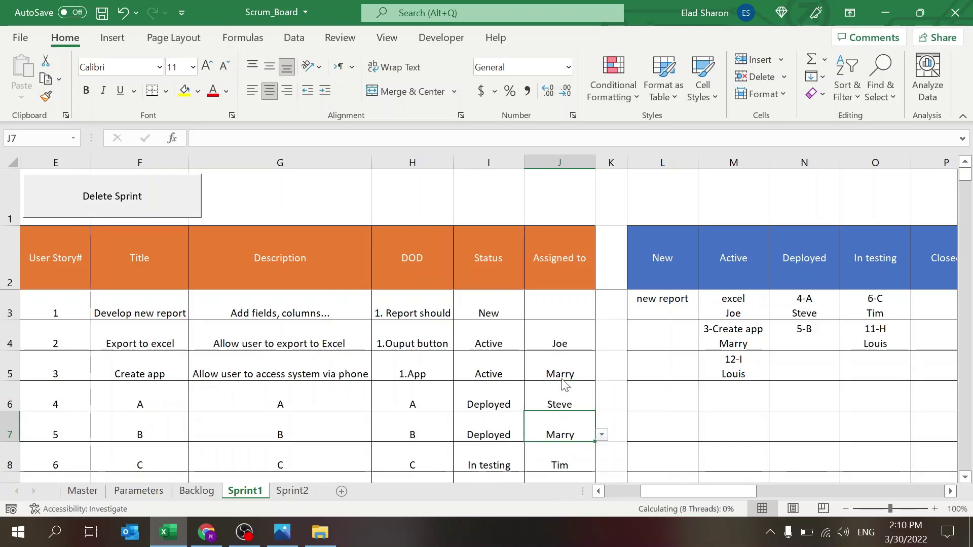
# - Examine the Sprint1 board columns from New to Closed and the Status Pie Chart beside them
pyautogui.press('Up')
pyautogui.press('Up')
pyautogui.press('Up')
pyautogui.press('Up')
pyautogui.press('Up')
pyautogui.press('Up')
pyautogui.press('Down')
pyautogui.press('Up')
pyautogui.press('Down')
pyautogui.press('Left')
pyautogui.press('Right')
pyautogui.press('Right')
pyautogui.press('Right')
pyautogui.press('Right')
pyautogui.press('Right')
pyautogui.press('Right')
pyautogui.press('Right')
pyautogui.press('Right')
pyautogui.press('Right')
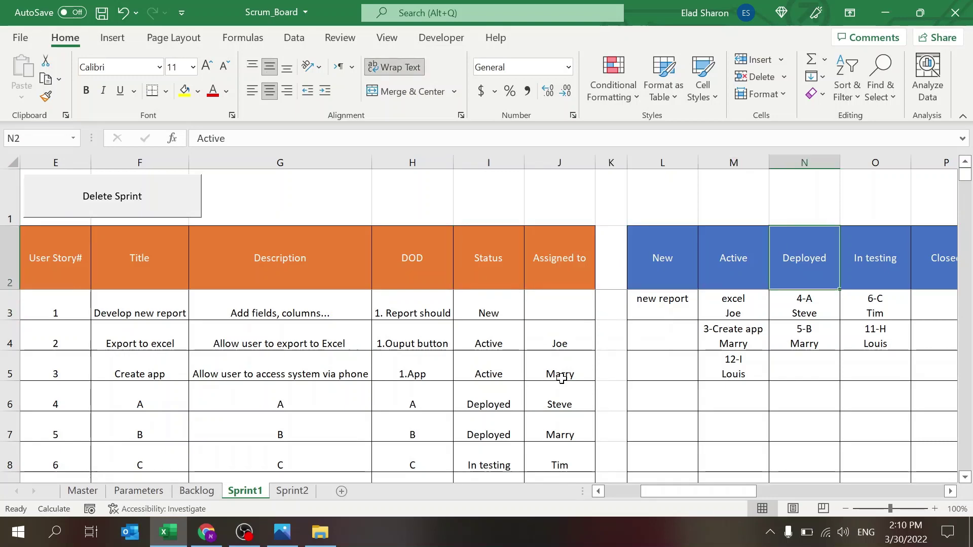
pyautogui.press('Right')
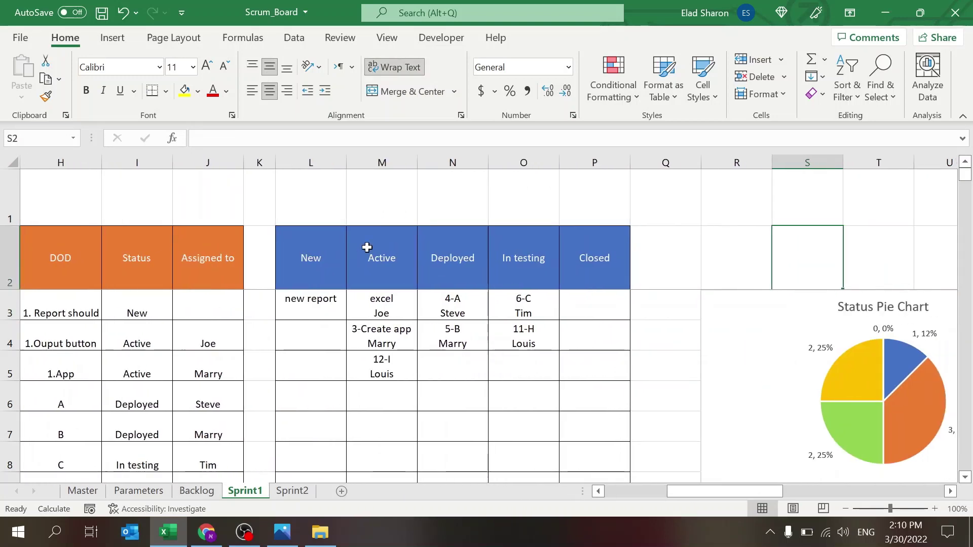
pyautogui.moveTo(313, 163); pyautogui.dragTo(574, 188)
pyautogui.click(575, 189)
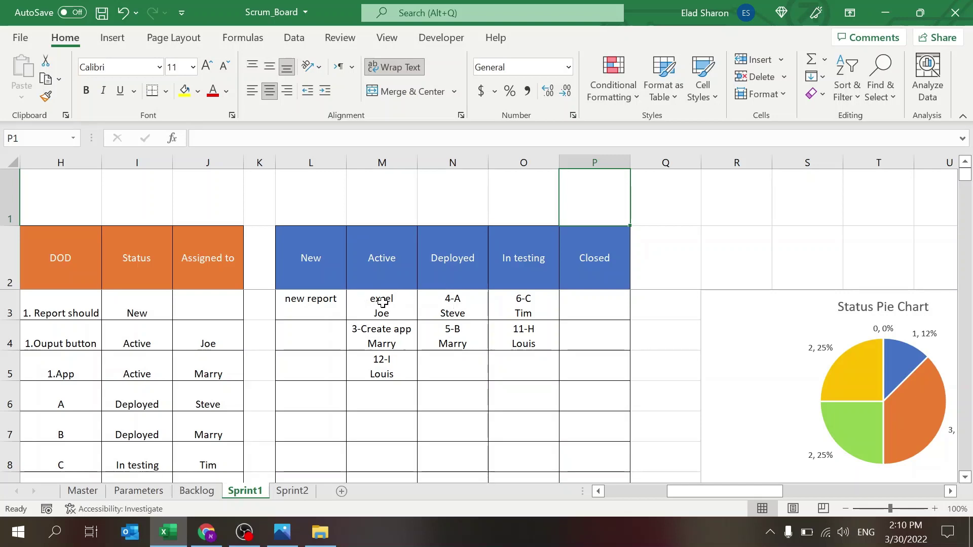
# - Try widening the New column of the Sprint1 board and undo the width change
pyautogui.click(612, 492)
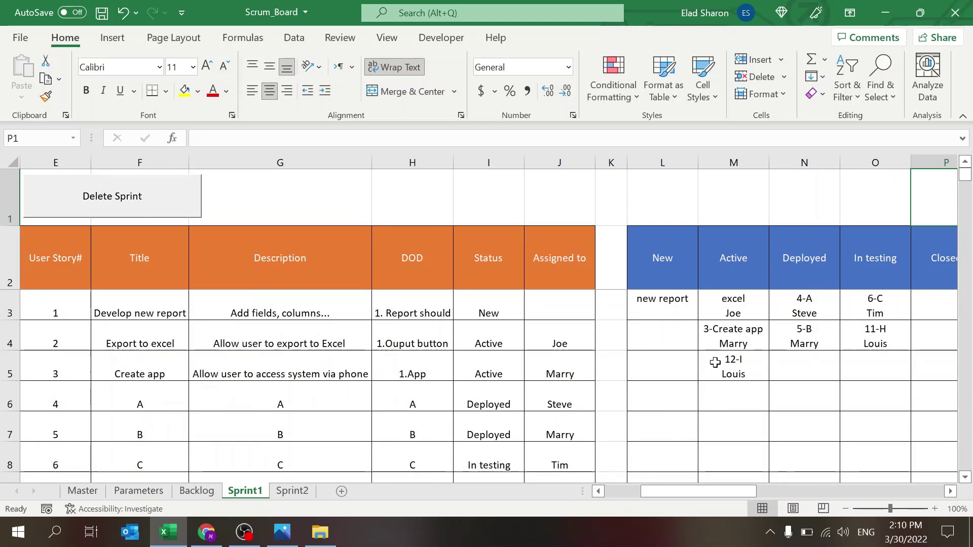
pyautogui.click(650, 300)
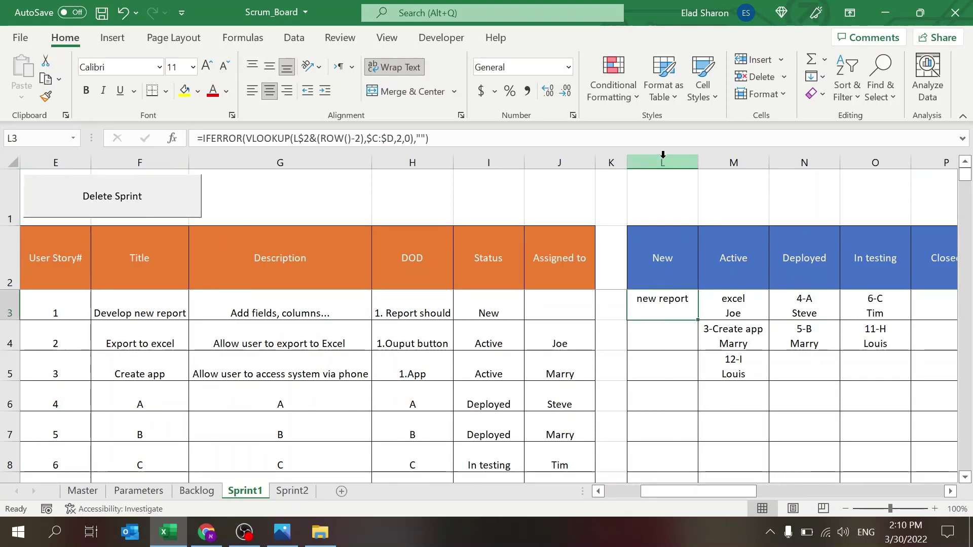
pyautogui.moveTo(698, 161); pyautogui.dragTo(708, 161)
pyautogui.hotkey('ctrl', 'z')
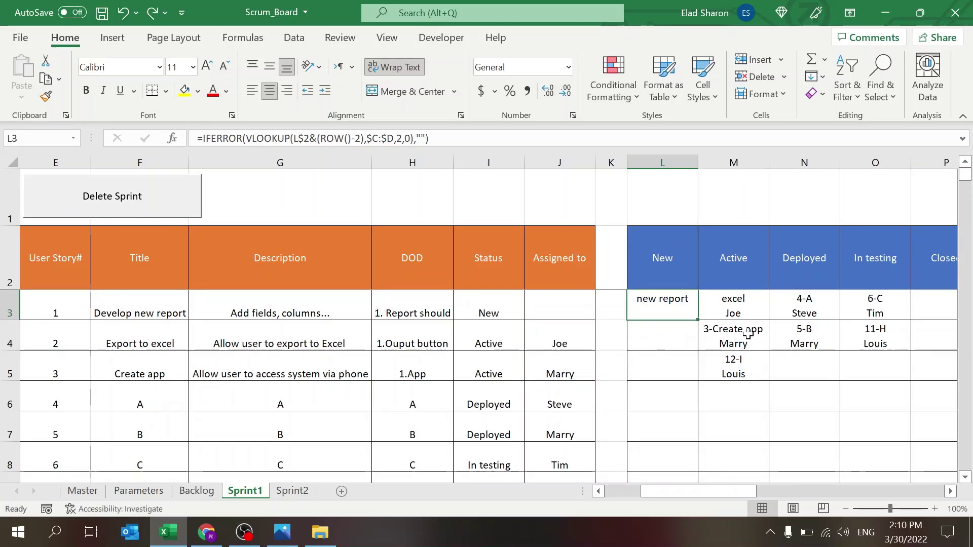
# - Examine the Status Pie Chart and the User stories per Member chart on the Sprint1 sheet
pyautogui.moveTo(713, 491); pyautogui.dragTo(756, 491)
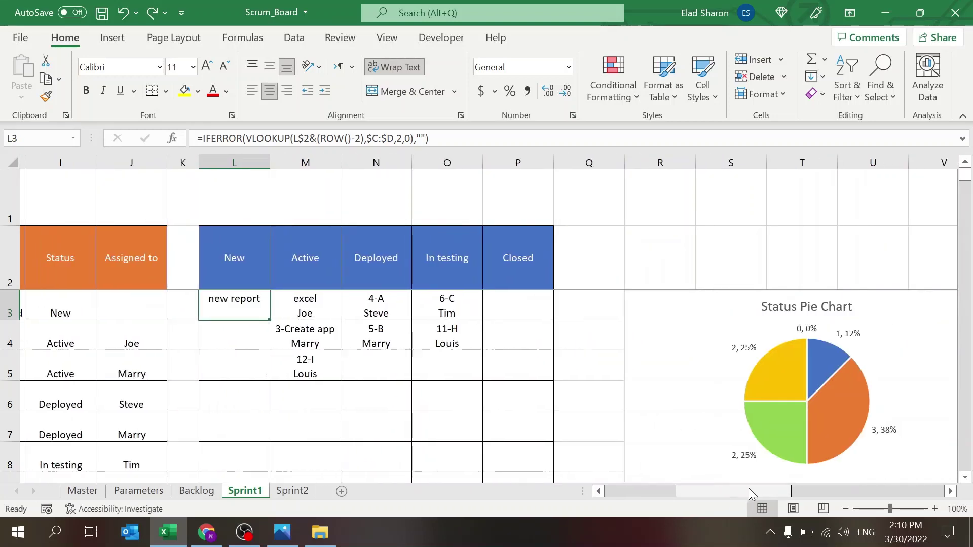
pyautogui.click(597, 323)
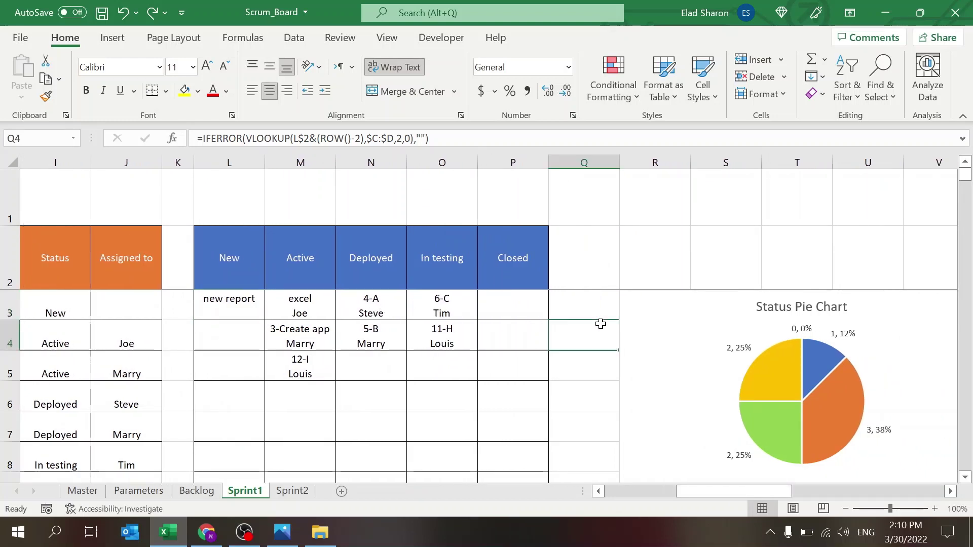
pyautogui.moveTo(718, 490); pyautogui.dragTo(784, 476)
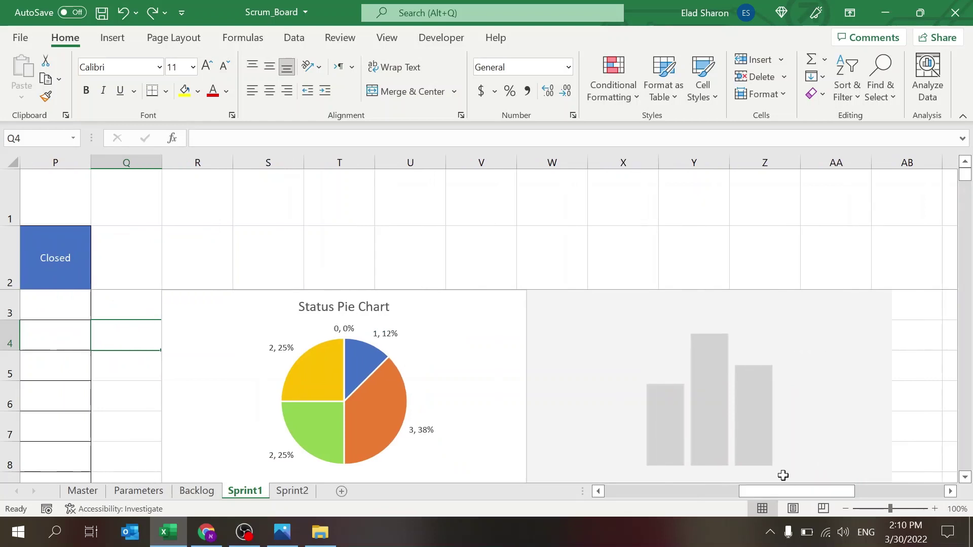
pyautogui.click(965, 477)
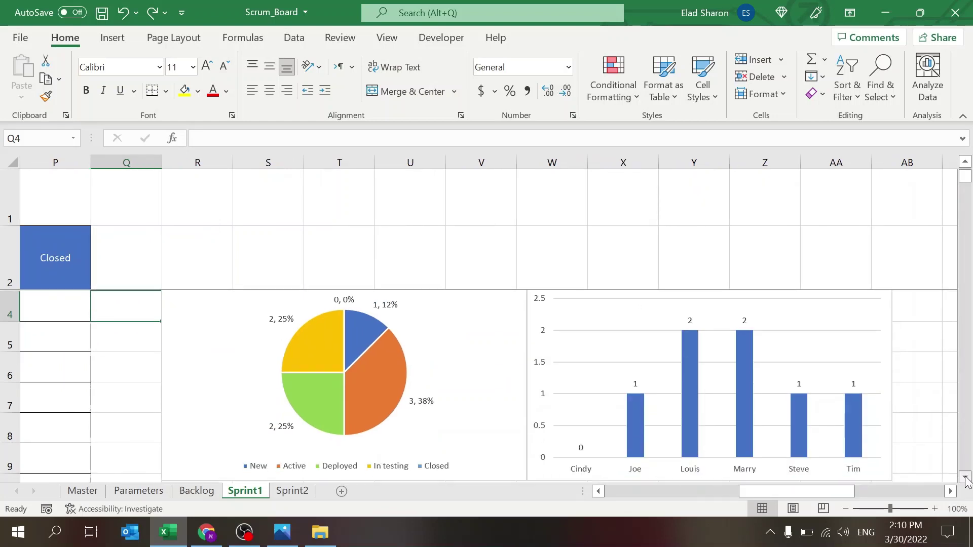
pyautogui.click(966, 161)
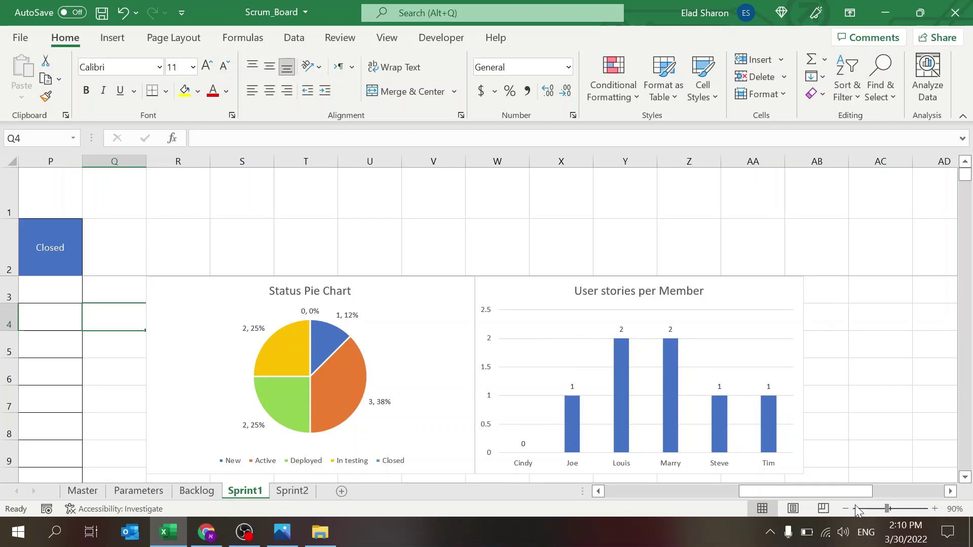
# - Inspect the formulas in the Status Pie Chart and User stories per Member source tables and return to the sprint table
pyautogui.moveTo(858, 493); pyautogui.dragTo(929, 493)
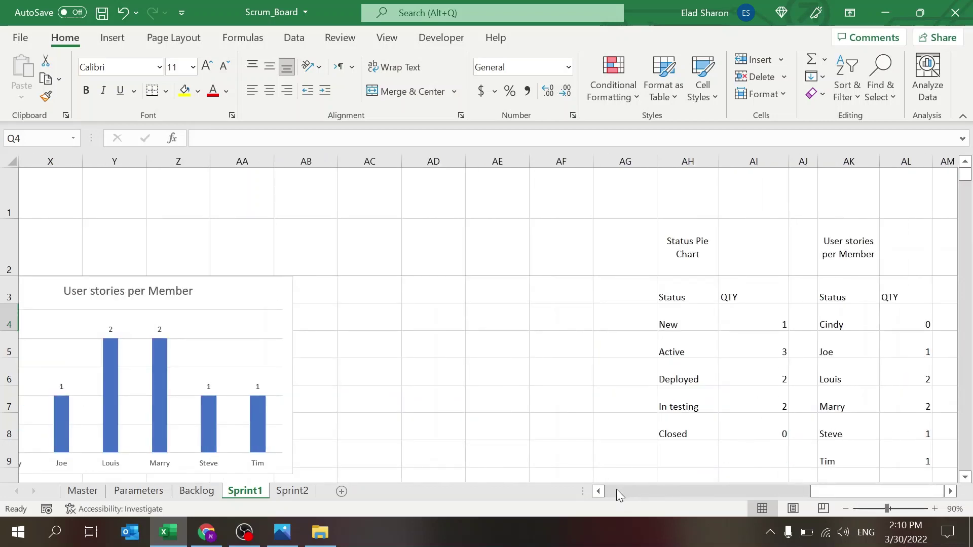
pyautogui.click(832, 320)
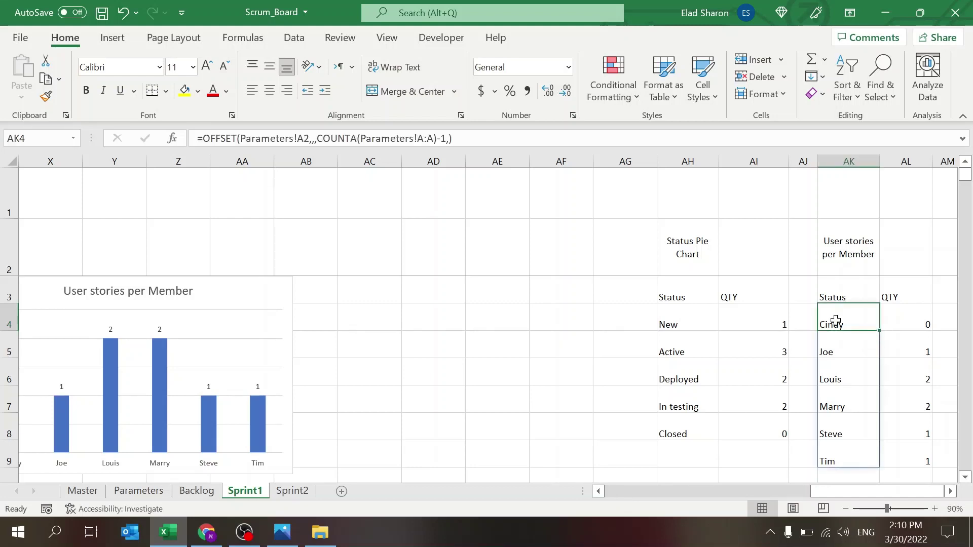
pyautogui.click(680, 316)
pyautogui.click(563, 372)
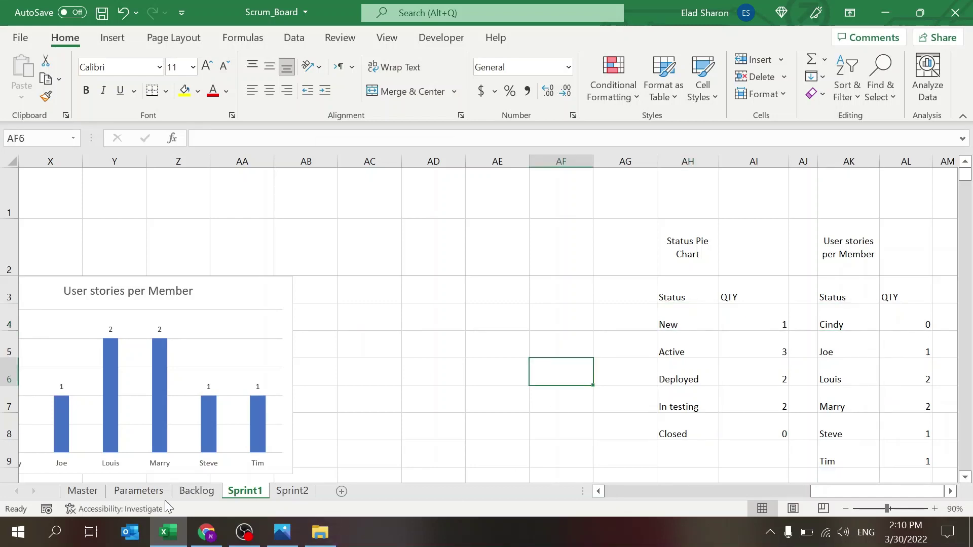
pyautogui.click(145, 496)
pyautogui.click(241, 496)
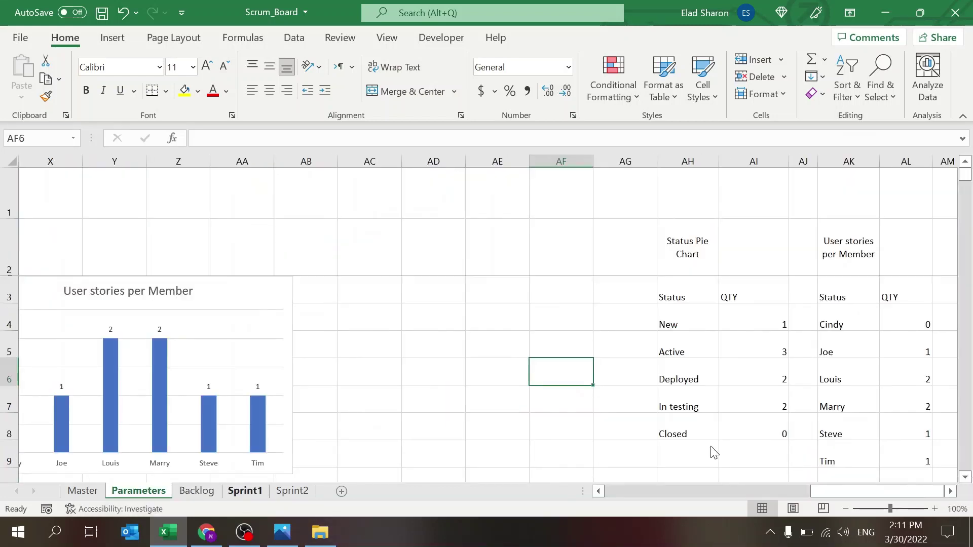
pyautogui.click(756, 325)
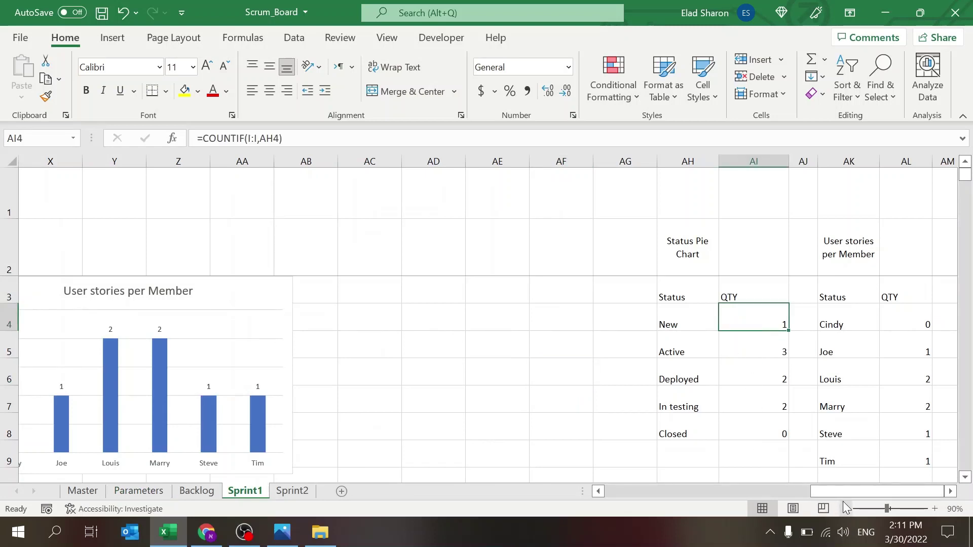
pyautogui.moveTo(846, 490); pyautogui.dragTo(655, 491)
pyautogui.click(522, 390)
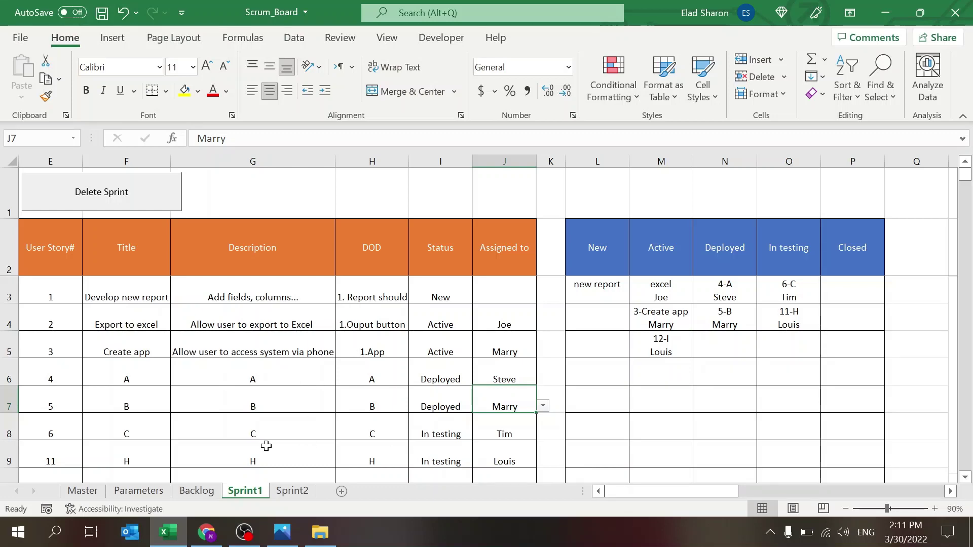
# - Filter the Backlog user stories by the Active status with the slicer and clear the filter
pyautogui.click(193, 491)
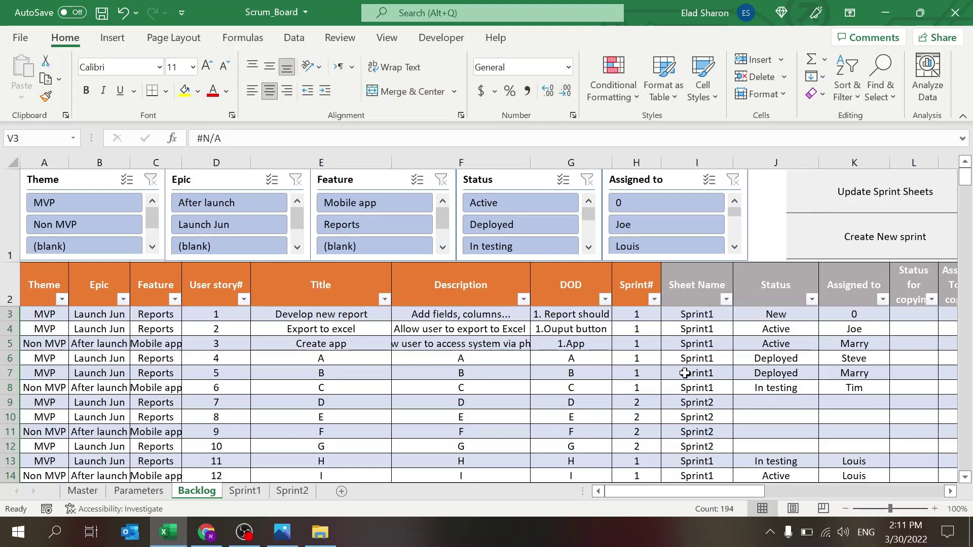
pyautogui.click(498, 202)
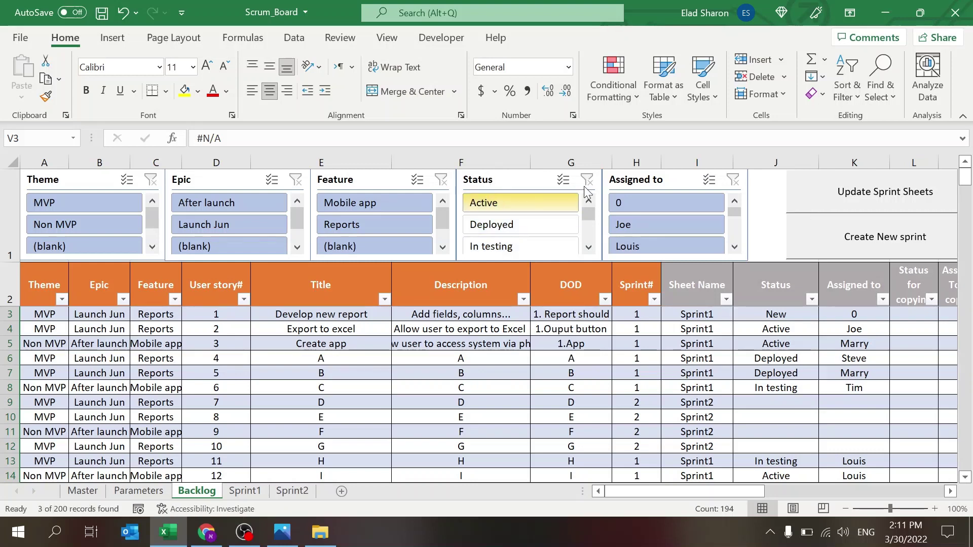
pyautogui.click(591, 183)
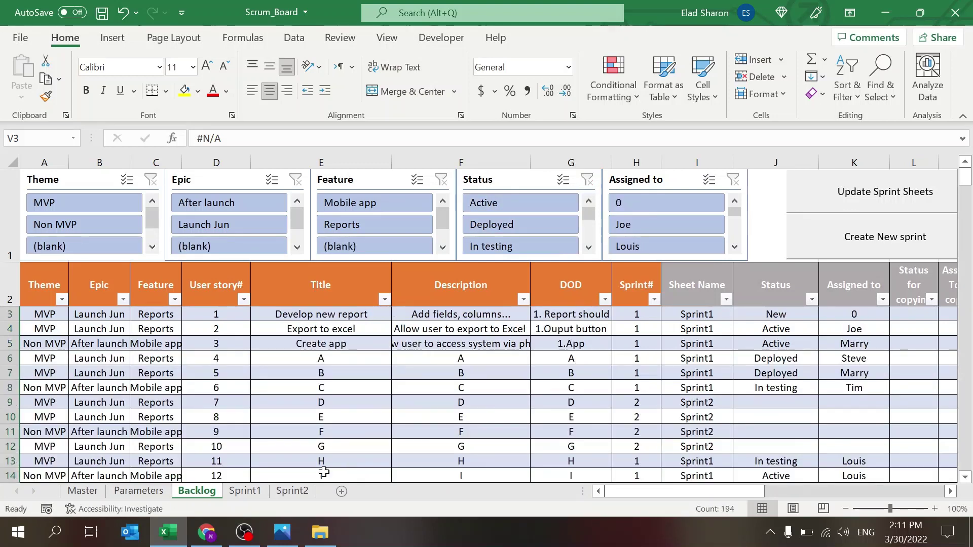
# - On the Sprint2 sheet, assign user story 7 to the third team member in the list and user story 8 to the second
pyautogui.click(292, 495)
pyautogui.click(403, 311)
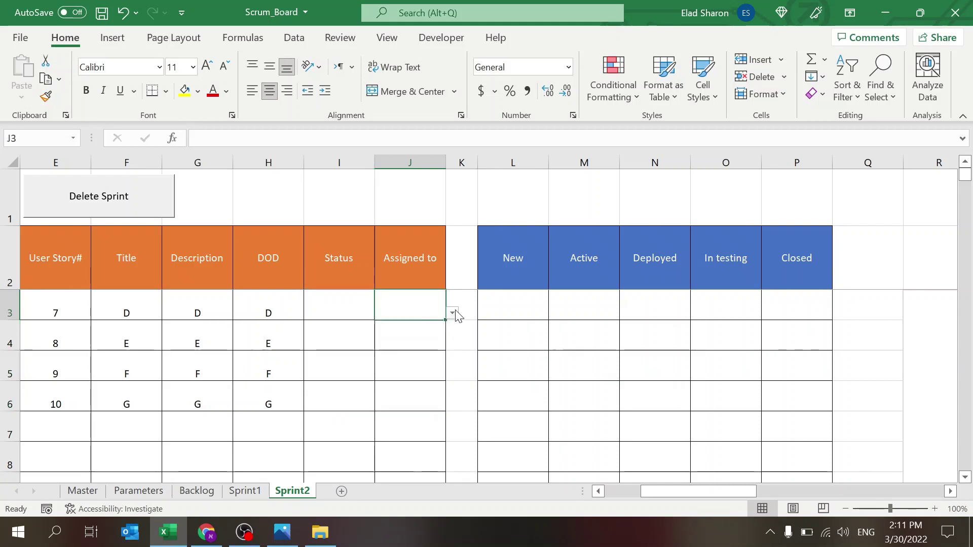
pyautogui.click(430, 335)
pyautogui.click(441, 337)
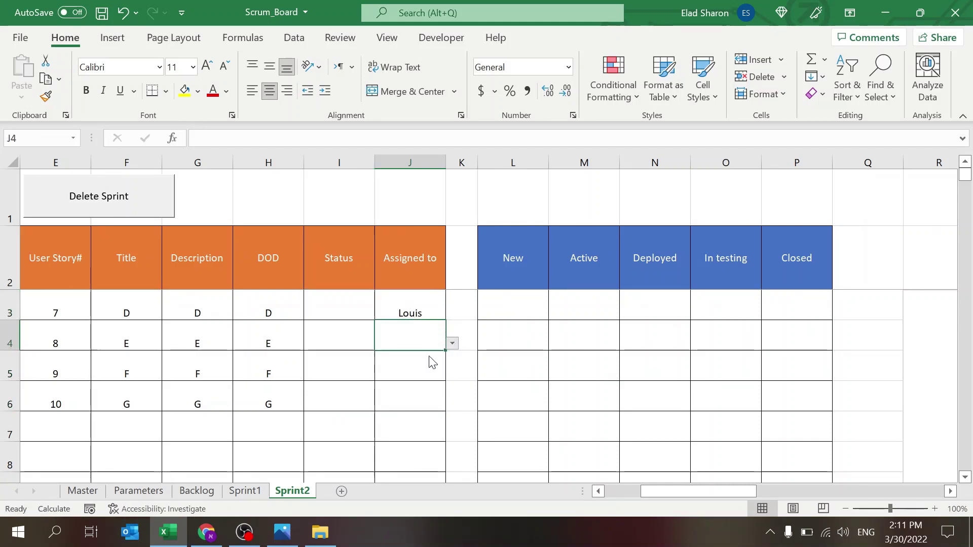
pyautogui.write('Joe')
pyautogui.press('Return')
# - Assign user story 9 to the first team member in the list and user story 10 to the fourth
pyautogui.click(449, 375)
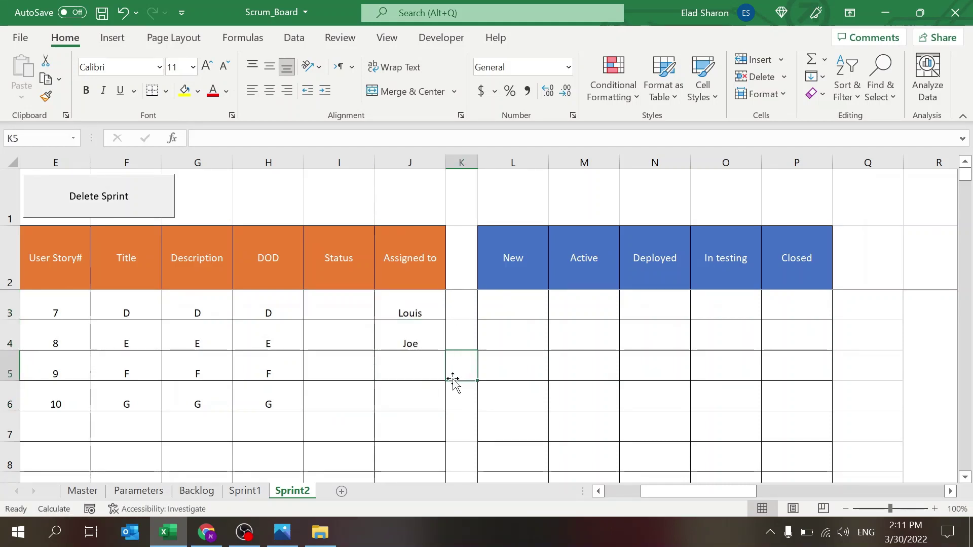
pyautogui.click(444, 375)
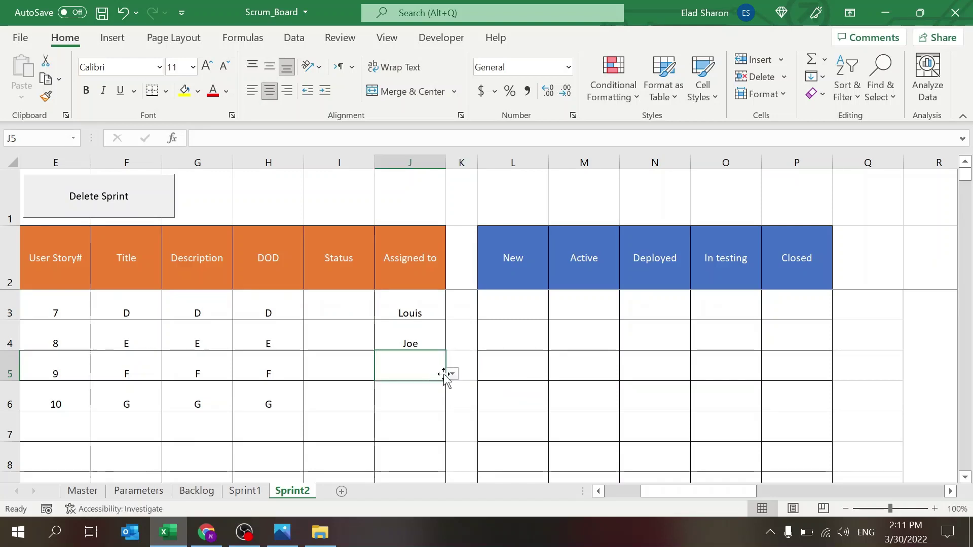
pyautogui.click(453, 374)
pyautogui.click(428, 391)
pyautogui.click(439, 398)
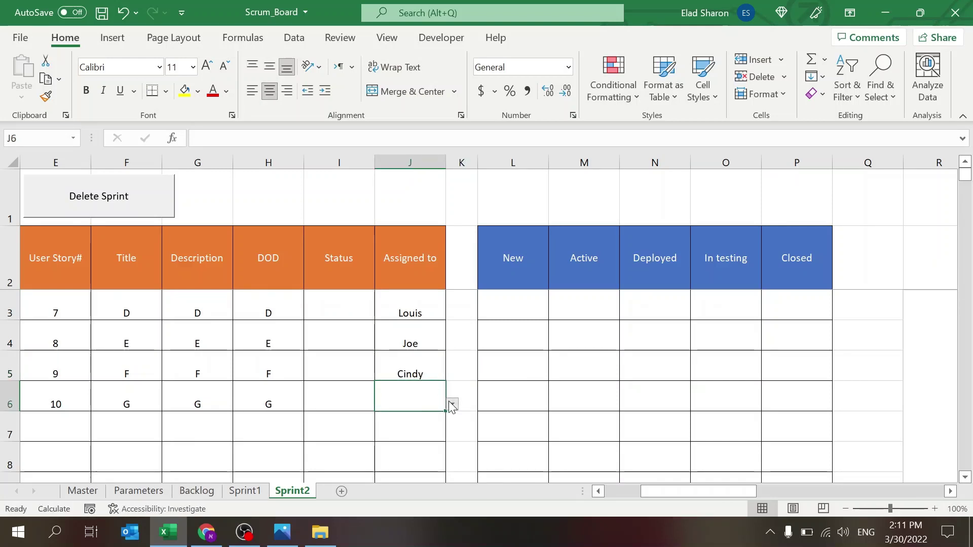
pyautogui.click(452, 404)
pyautogui.click(421, 431)
# - Set the status of user stories 7 and 8 in Sprint2 to Deployed
pyautogui.click(342, 307)
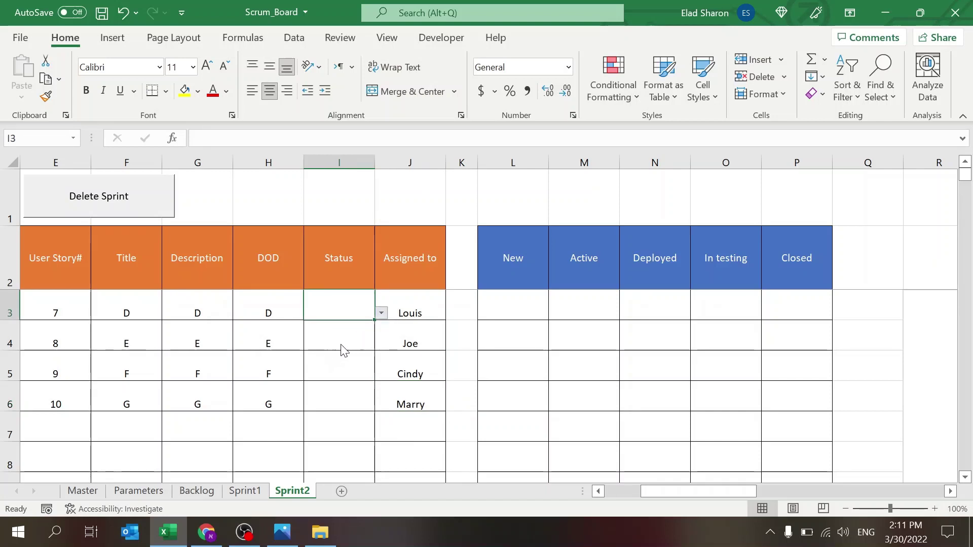
pyautogui.write('Deployed')
pyautogui.press('Return')
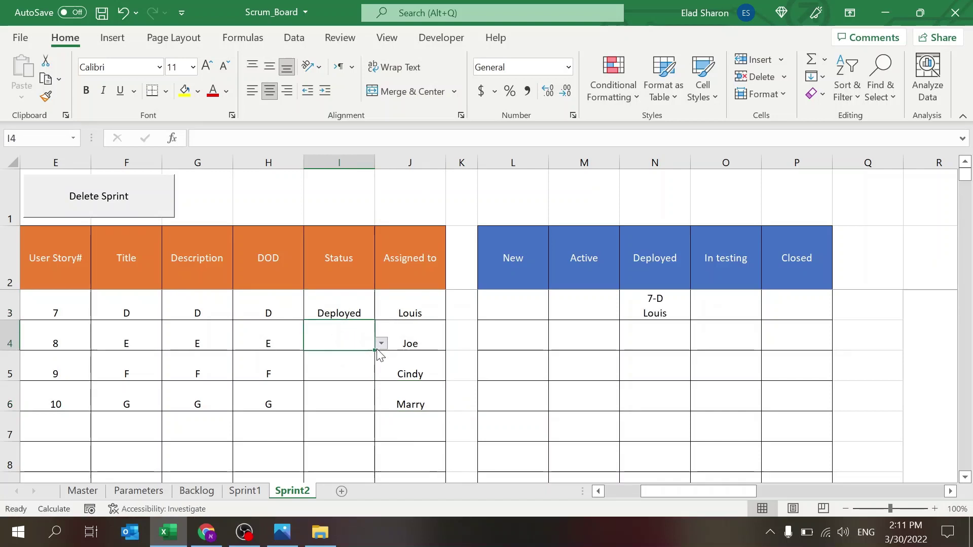
pyautogui.write('Deployed')
pyautogui.press('Return')
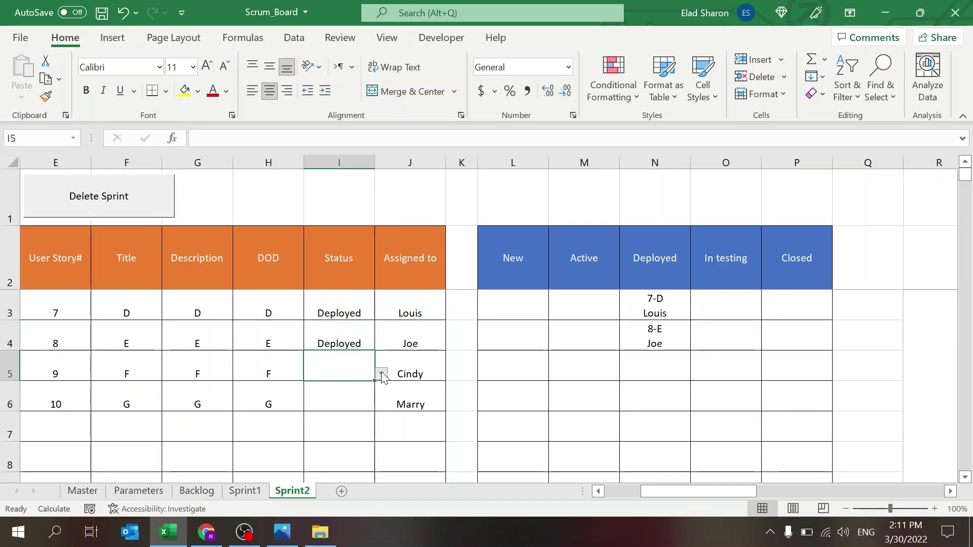
# - Set the status of user stories 9 and 10 in Sprint2 to Active
pyautogui.write('Active')
pyautogui.press('Return')
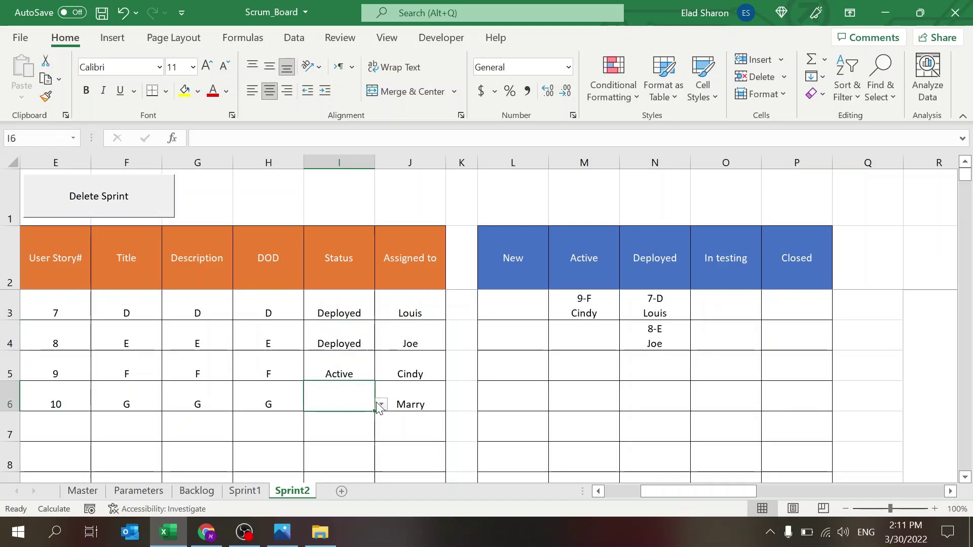
pyautogui.click(381, 404)
pyautogui.click(335, 431)
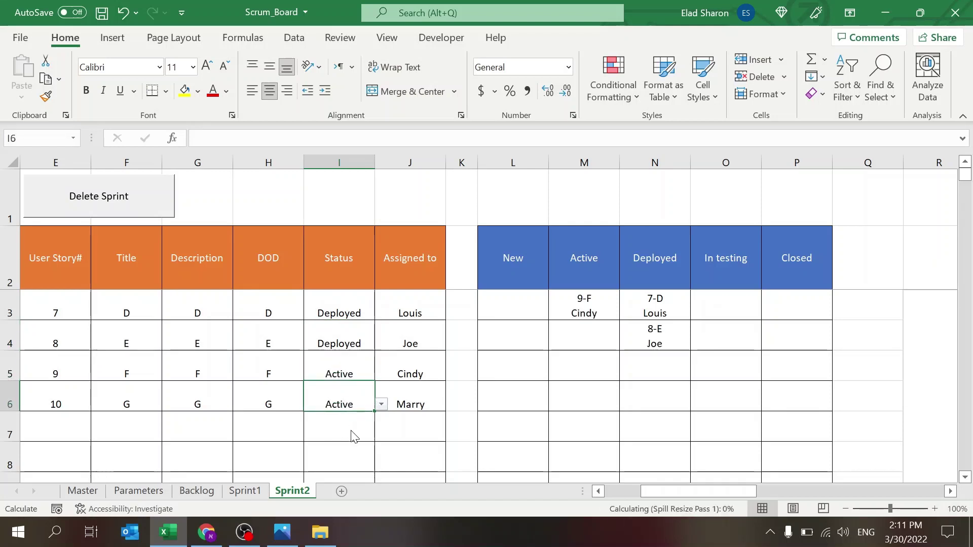
# - Examine the Sprint2 board columns together with its status and member charts
pyautogui.click(355, 341)
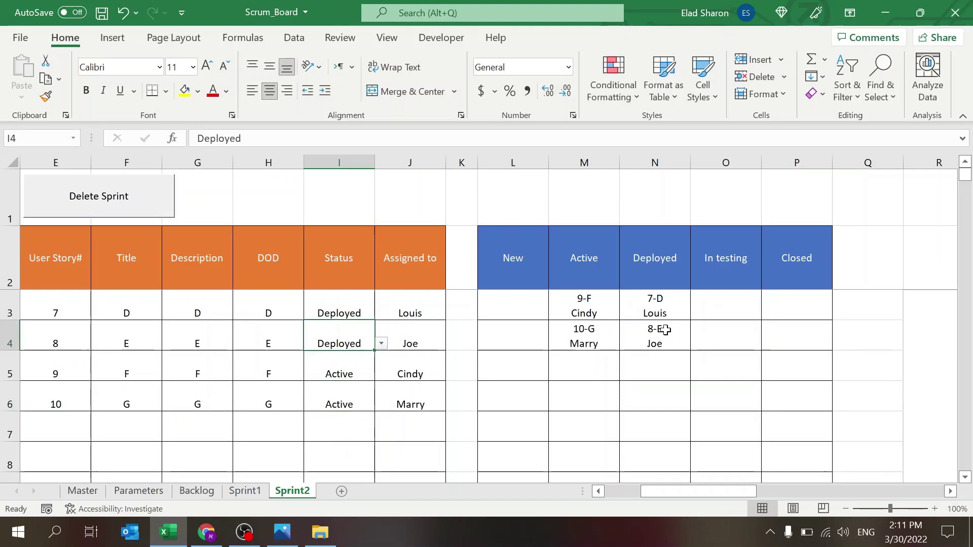
pyautogui.moveTo(682, 496); pyautogui.dragTo(820, 492)
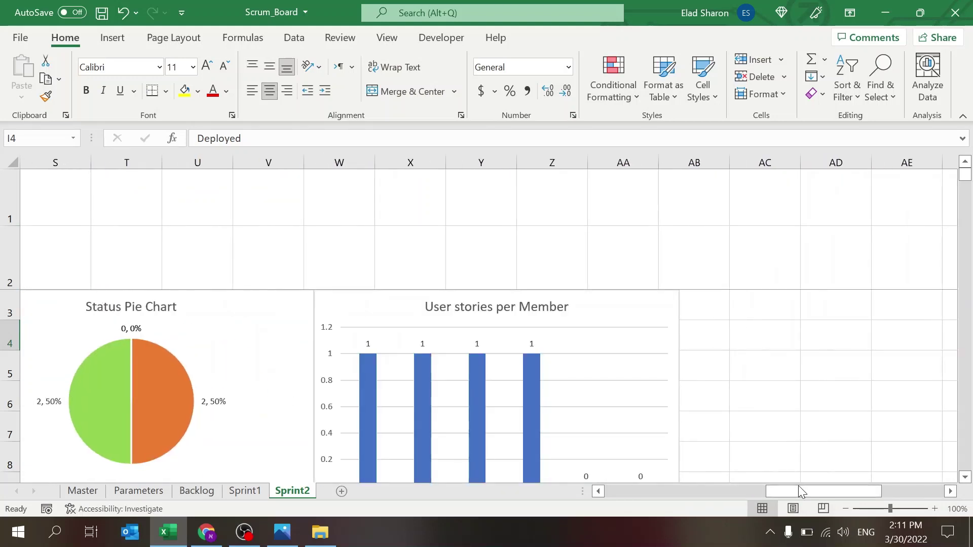
pyautogui.moveTo(799, 489); pyautogui.dragTo(665, 488)
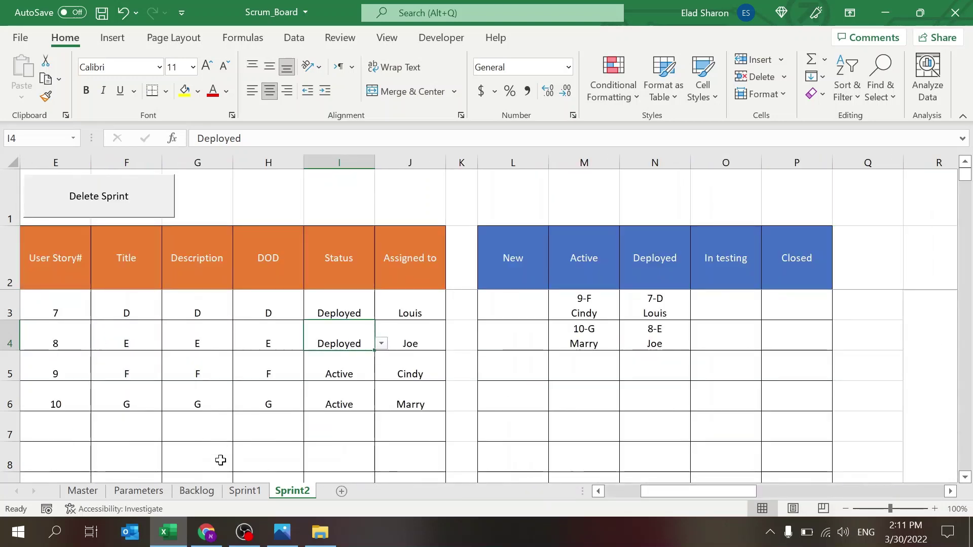
# - Check the Sprint# assignments of the user stories in the Backlog and create a new sprint sheet
pyautogui.click(197, 491)
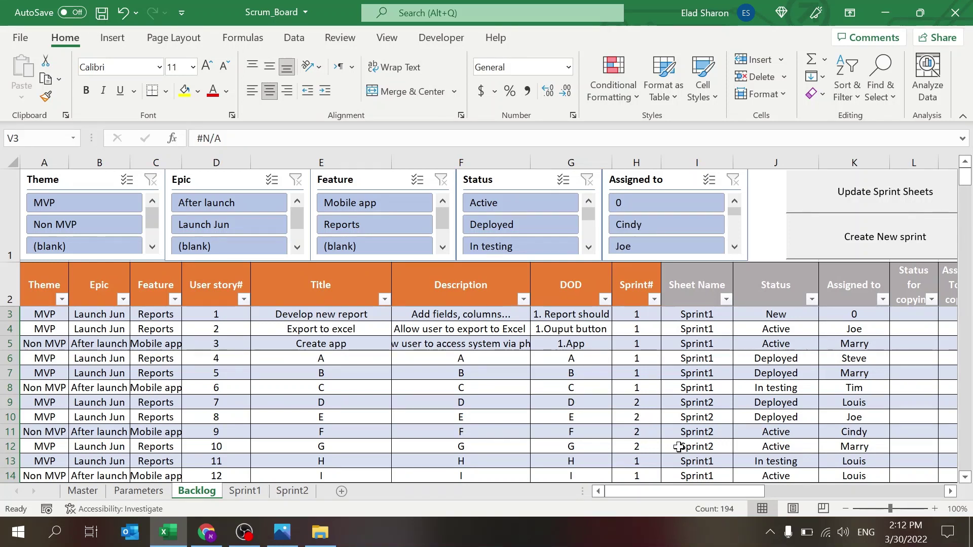
pyautogui.click(609, 348)
pyautogui.click(652, 385)
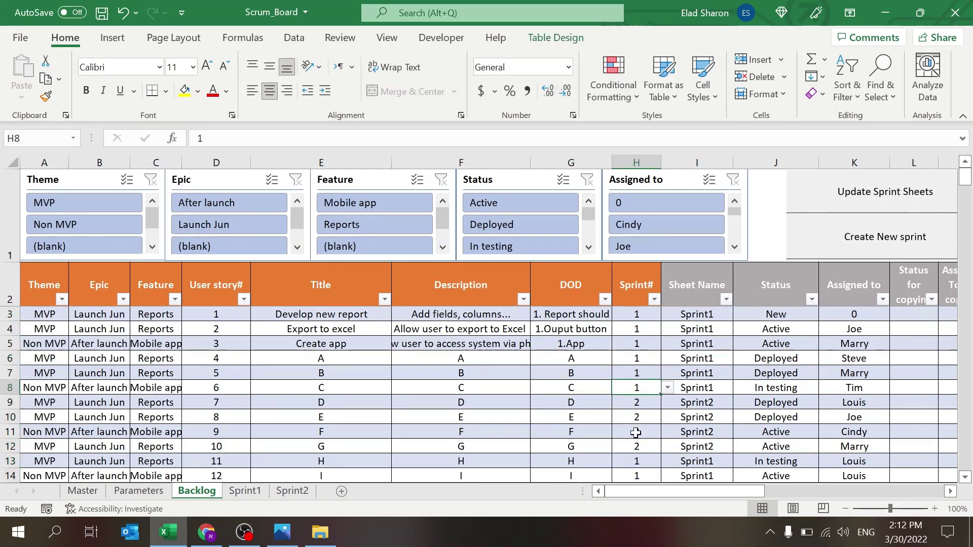
pyautogui.press('Down')
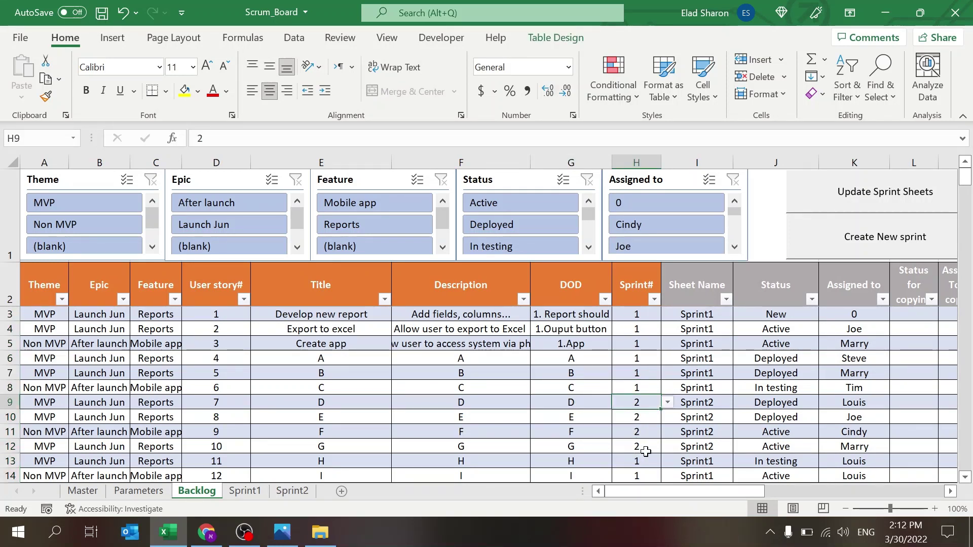
pyautogui.click(637, 451)
pyautogui.click(619, 460)
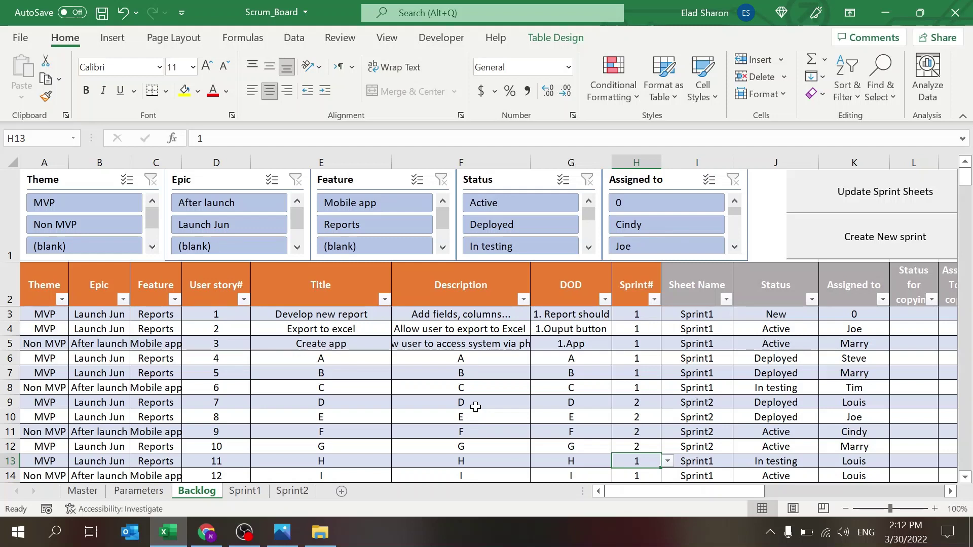
pyautogui.click(869, 246)
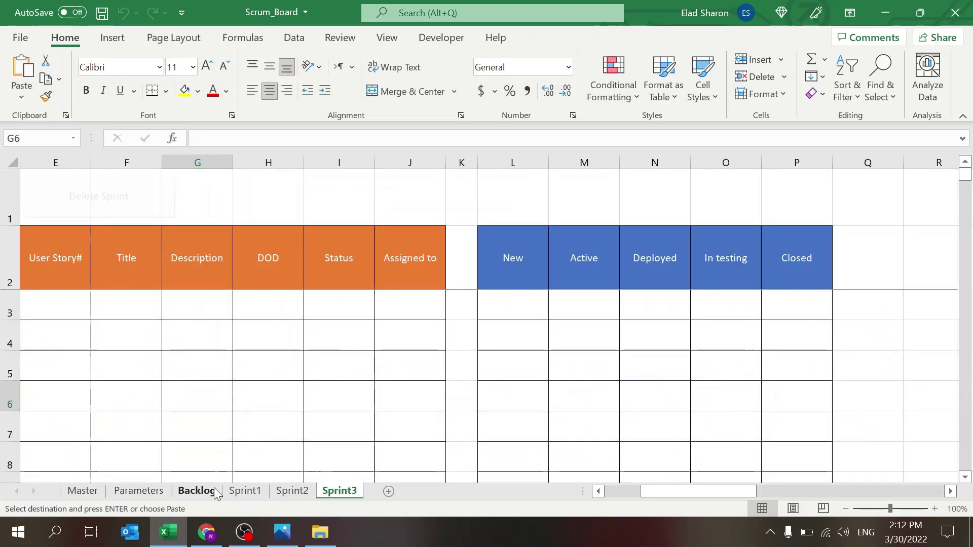
# - Set the Sprint# of user stories 11 and 12 in the Backlog to 3
pyautogui.click(213, 489)
pyautogui.click(668, 461)
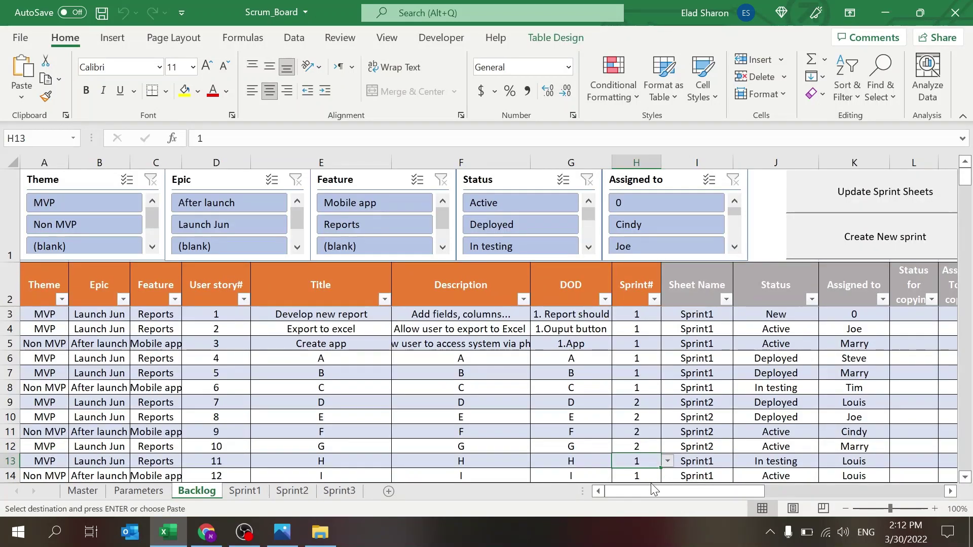
pyautogui.click(643, 492)
pyautogui.click(645, 475)
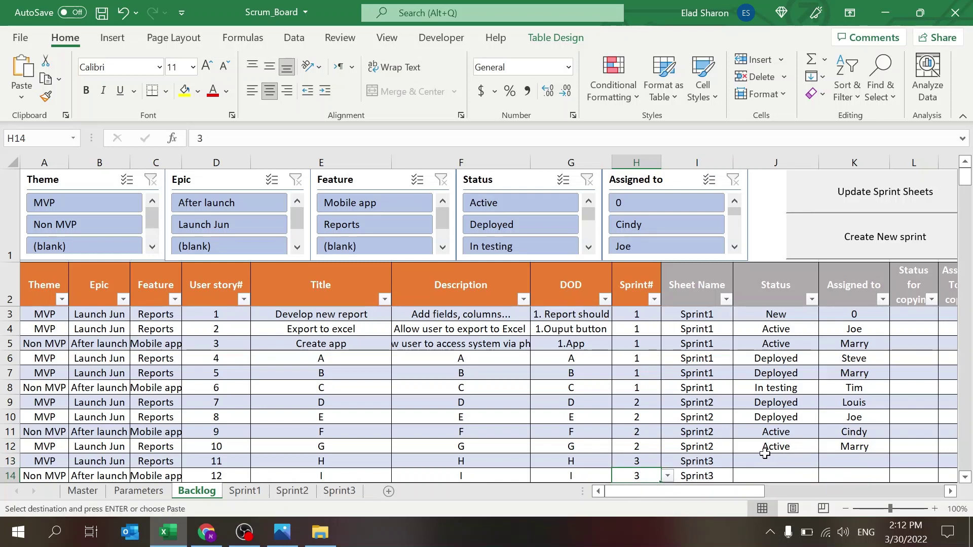
pyautogui.click(636, 389)
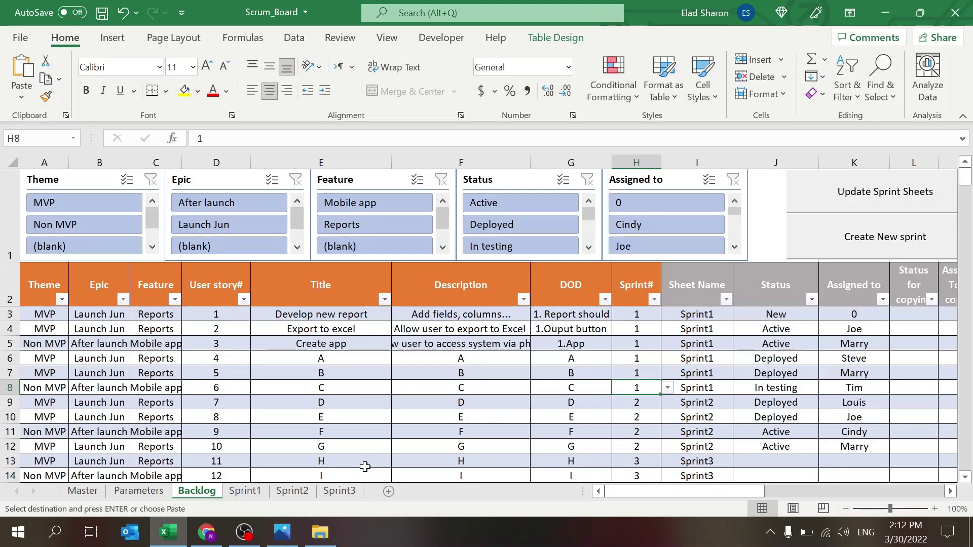
# - Check the Sprint3 and Sprint2 sheets and update the sprint sheets from the Backlog
pyautogui.click(340, 492)
pyautogui.click(201, 494)
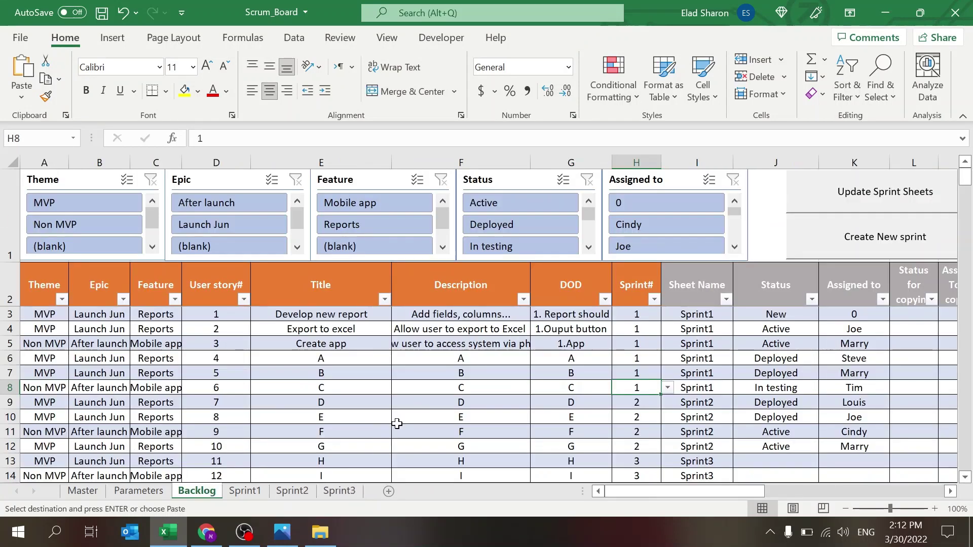
pyautogui.click(298, 494)
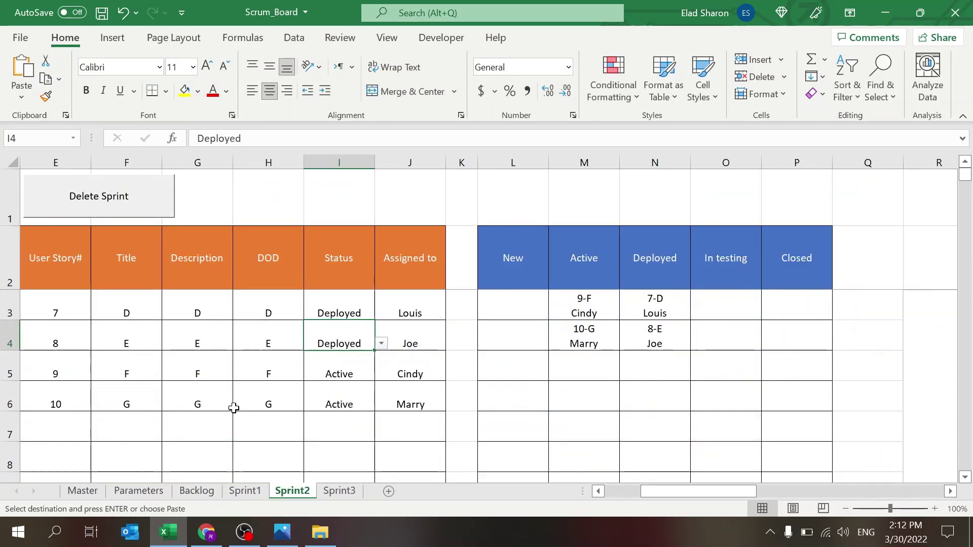
pyautogui.click(197, 491)
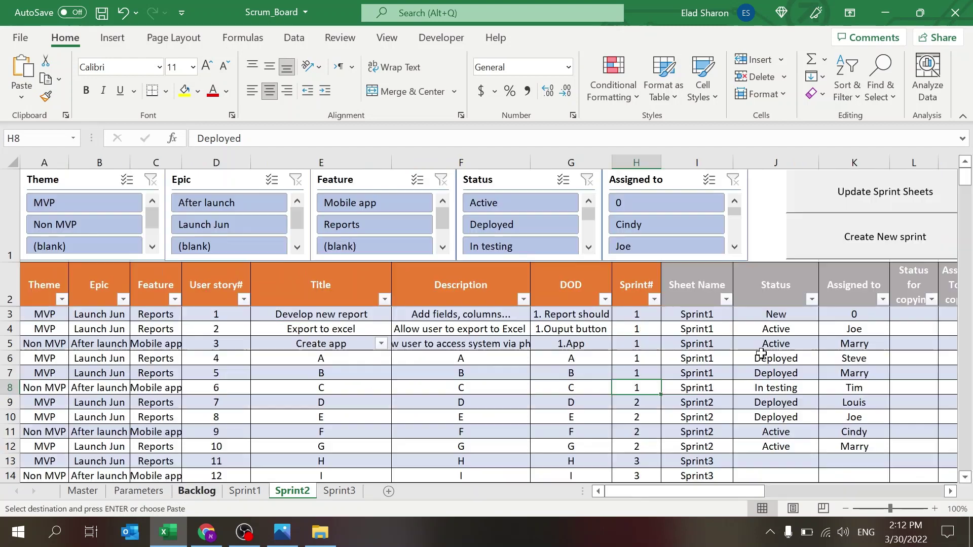
pyautogui.click(862, 188)
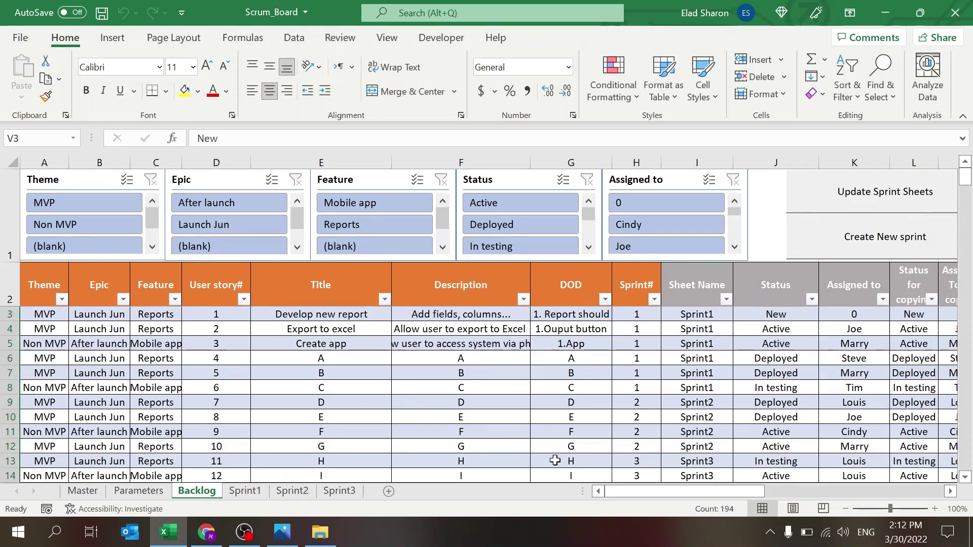
# - Review the user stories and board columns on the Sprint3 and Sprint2 sheets, and return to the Backlog
pyautogui.click(322, 494)
pyautogui.click(300, 496)
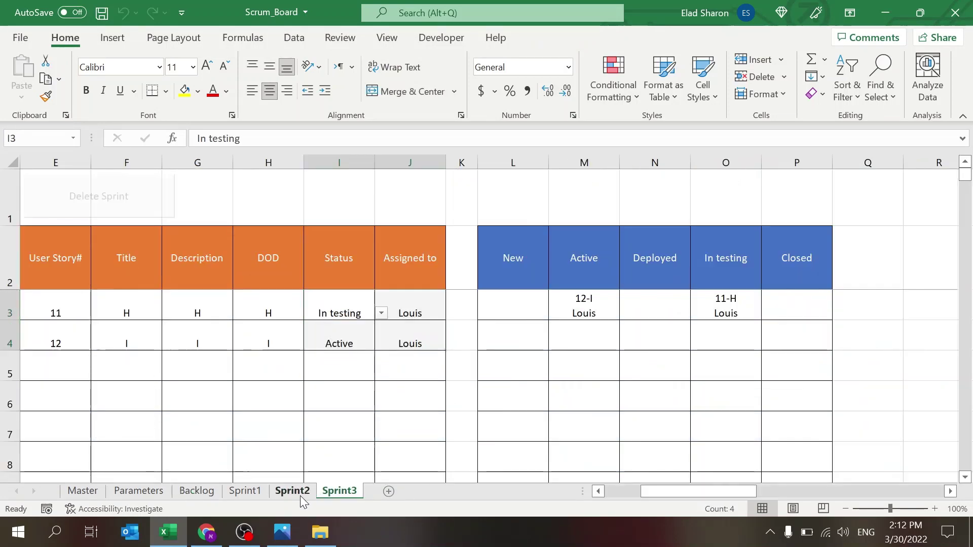
pyautogui.click(329, 491)
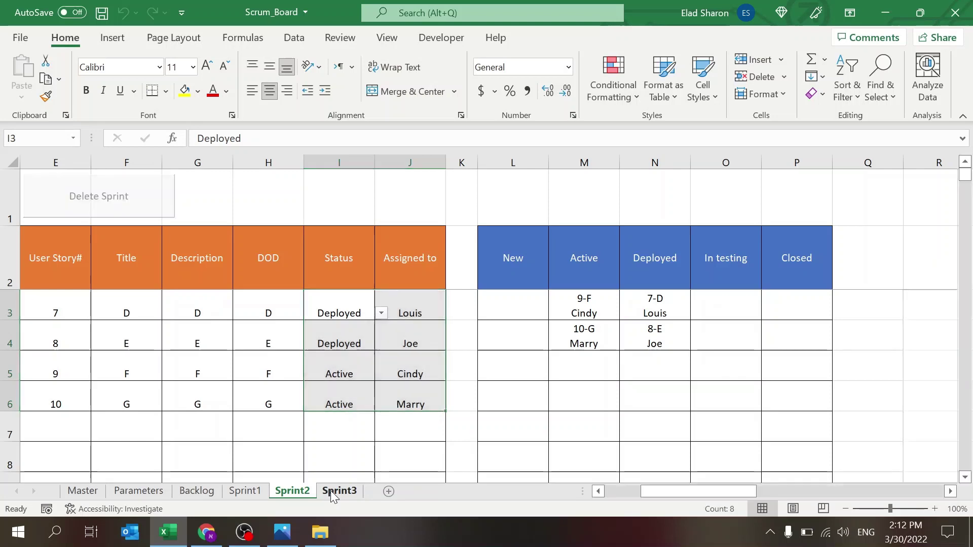
pyautogui.click(277, 398)
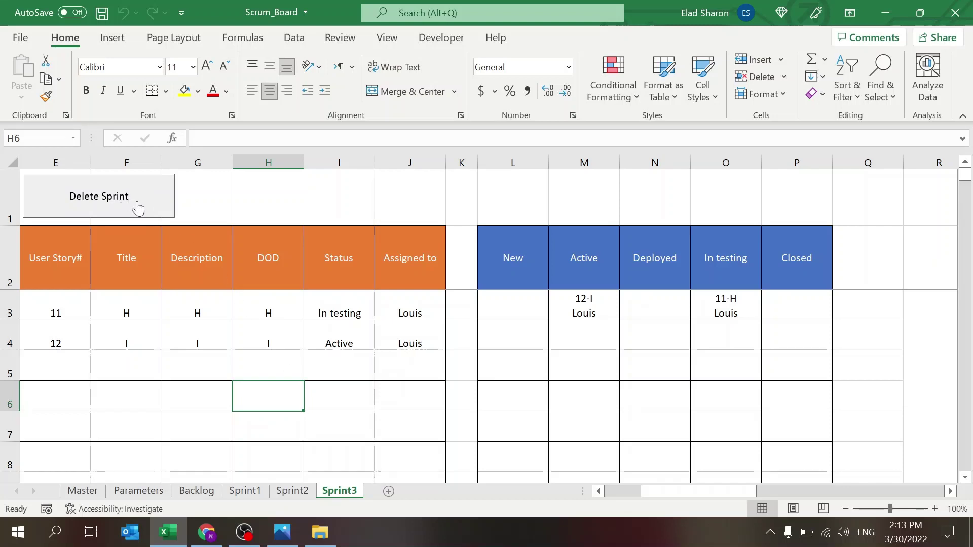
pyautogui.click(196, 490)
pyautogui.click(829, 246)
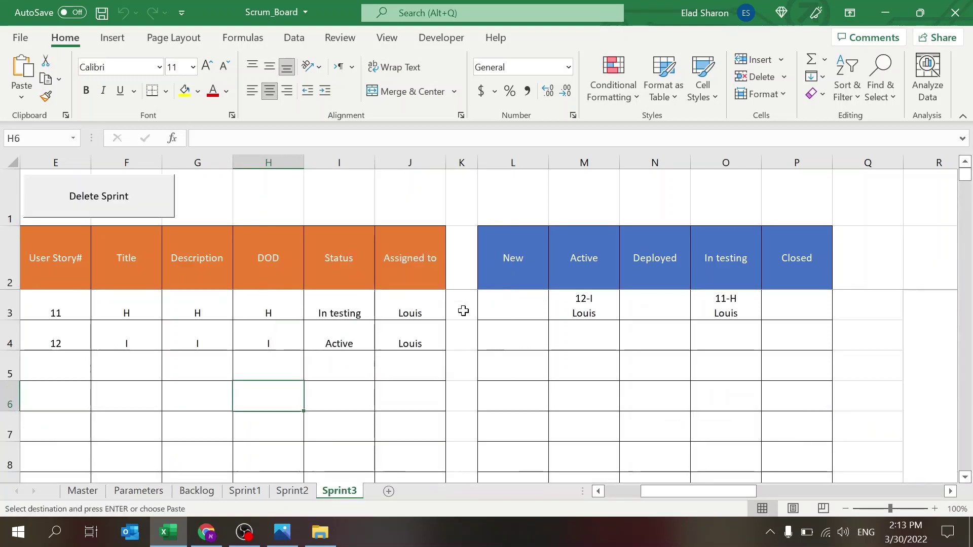
pyautogui.click(197, 491)
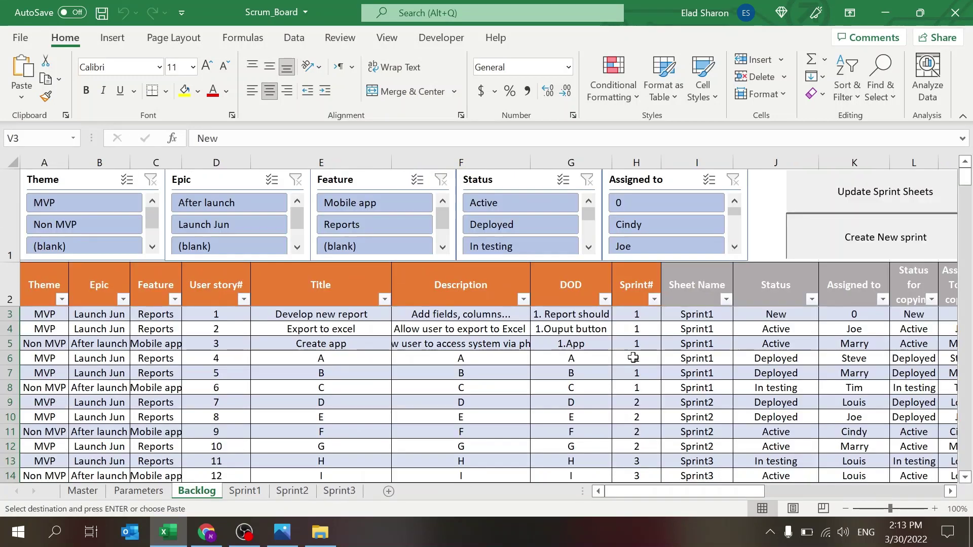
# - Filter the Backlog to the user stories assigned to one team member, and clear that filter
pyautogui.click(653, 329)
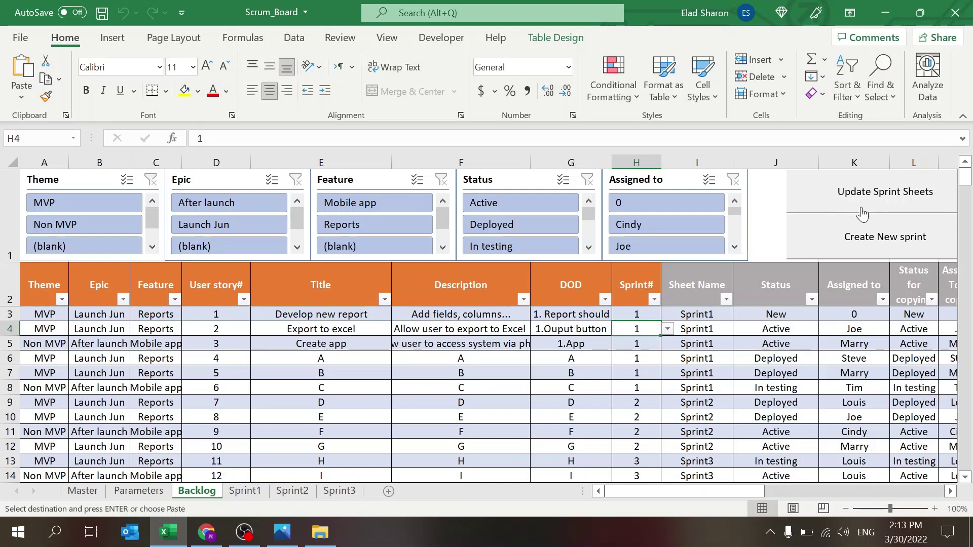
pyautogui.click(845, 237)
pyautogui.click(625, 226)
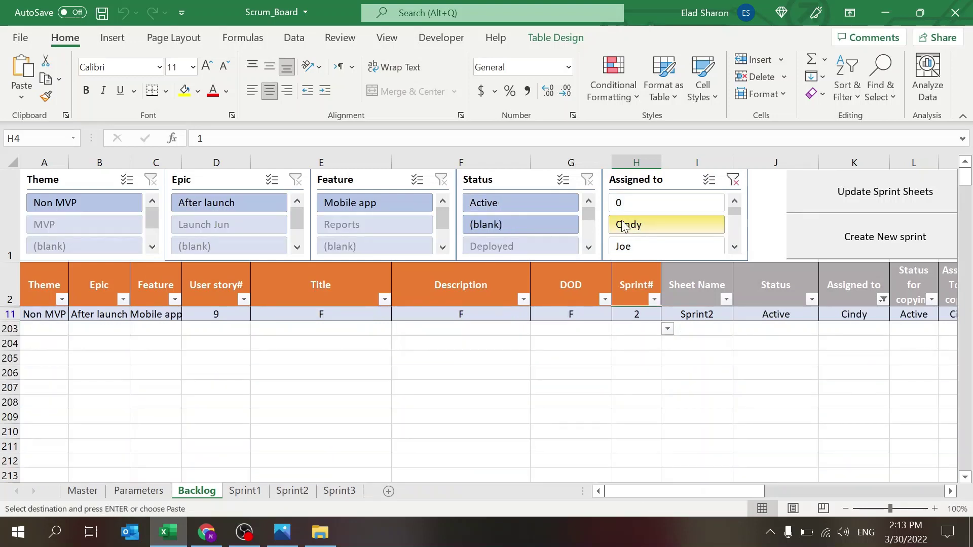
pyautogui.click(730, 181)
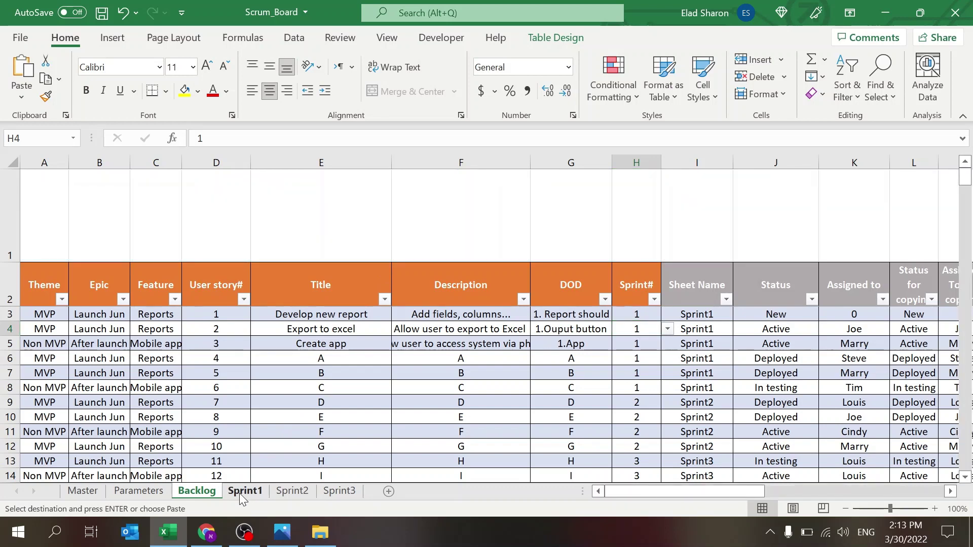
# - Examine the Sprint1 board with its status pie chart and user stories per member chart, and return to the Backlog
pyautogui.click(239, 492)
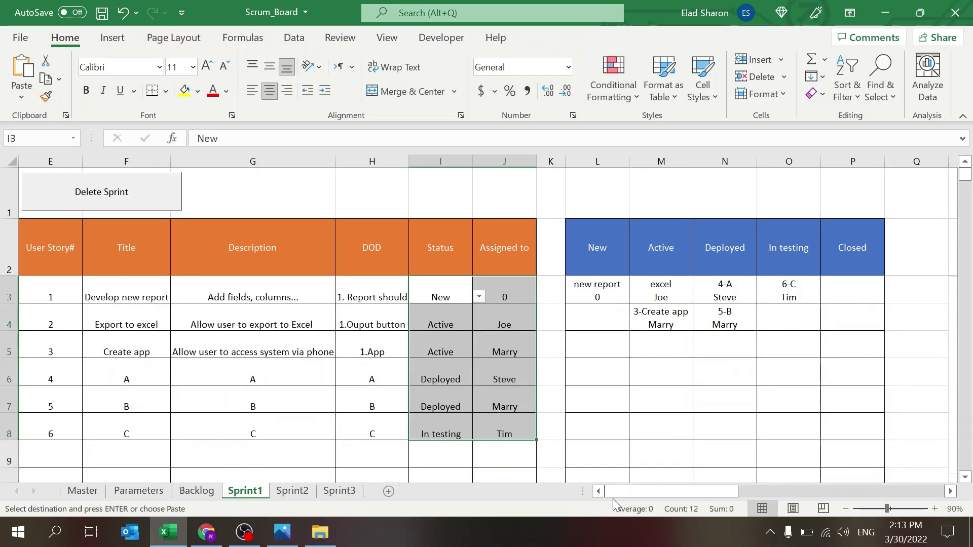
pyautogui.moveTo(653, 492); pyautogui.dragTo(579, 480)
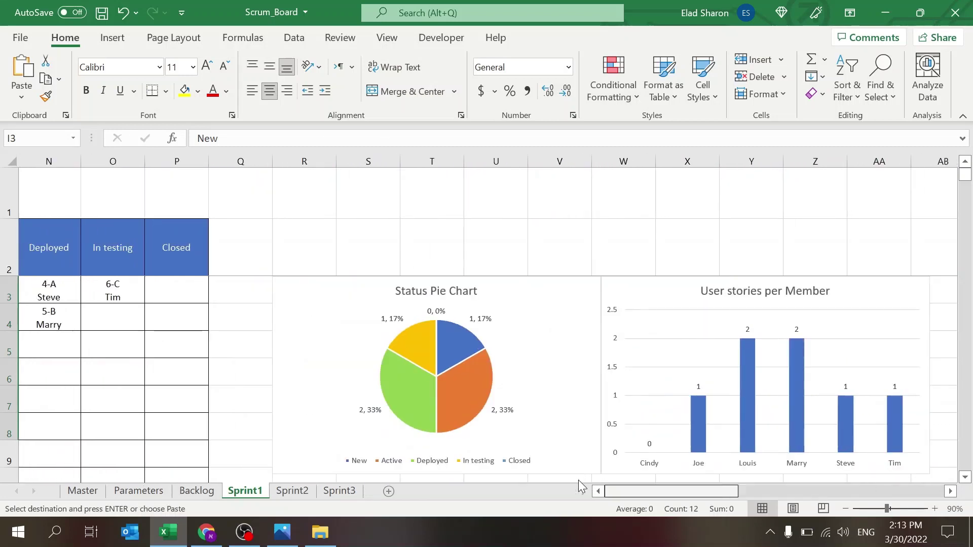
pyautogui.click(190, 491)
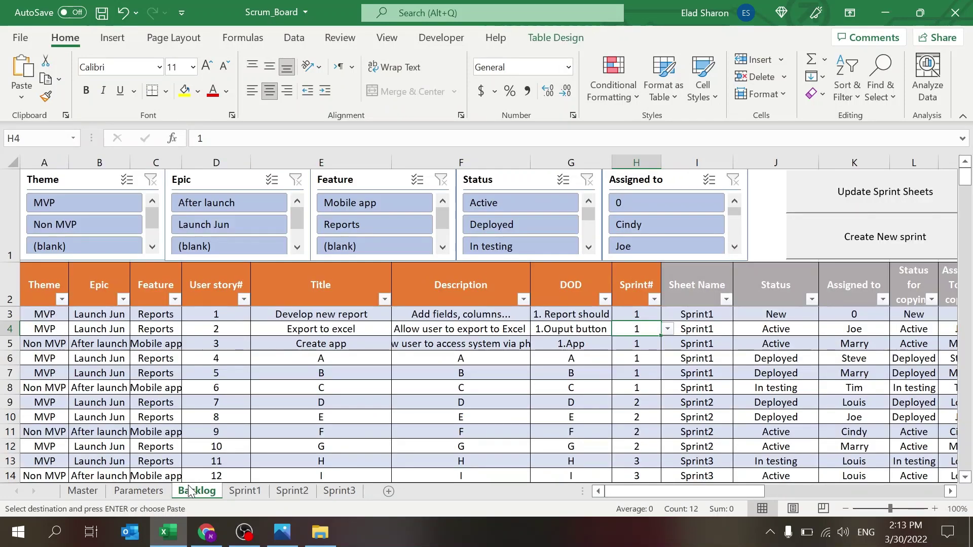
pyautogui.click(325, 387)
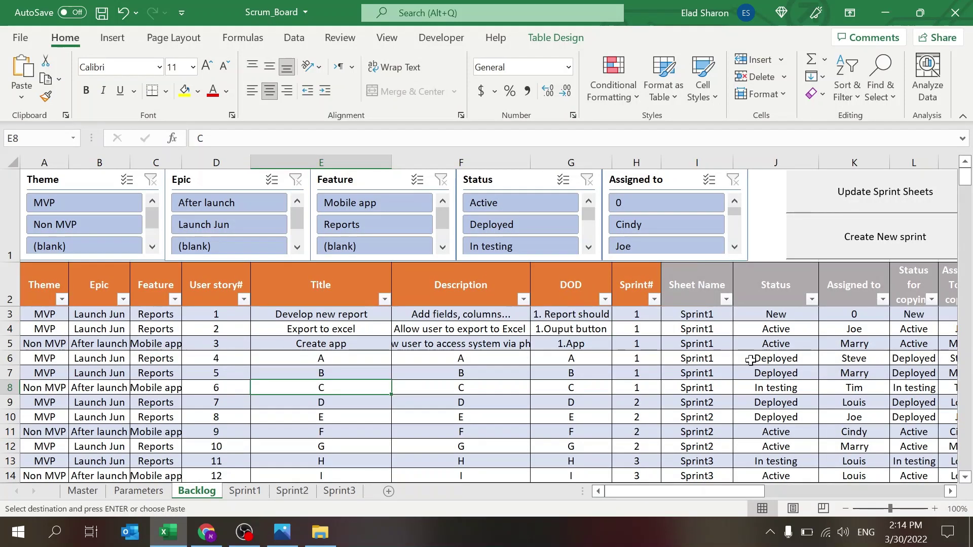